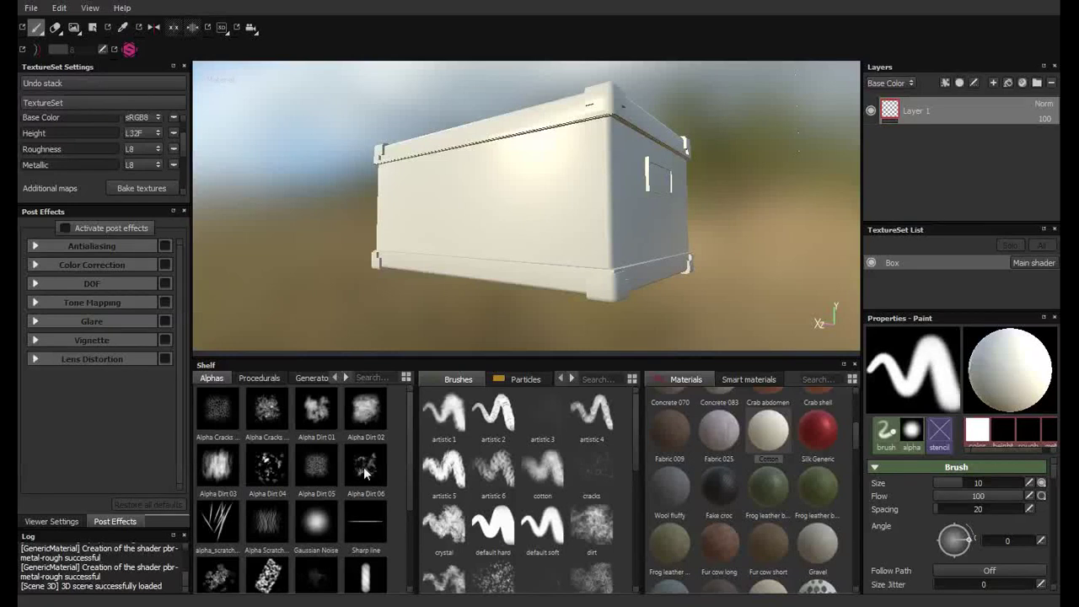
Step: Import the AO and ColorMap images from the Textures folder into the project
mouse_move(686, 207)
alt+mouse_down()
mouse_move(577, 243)
mouse_move(451, 224)
alt+mouse_up()
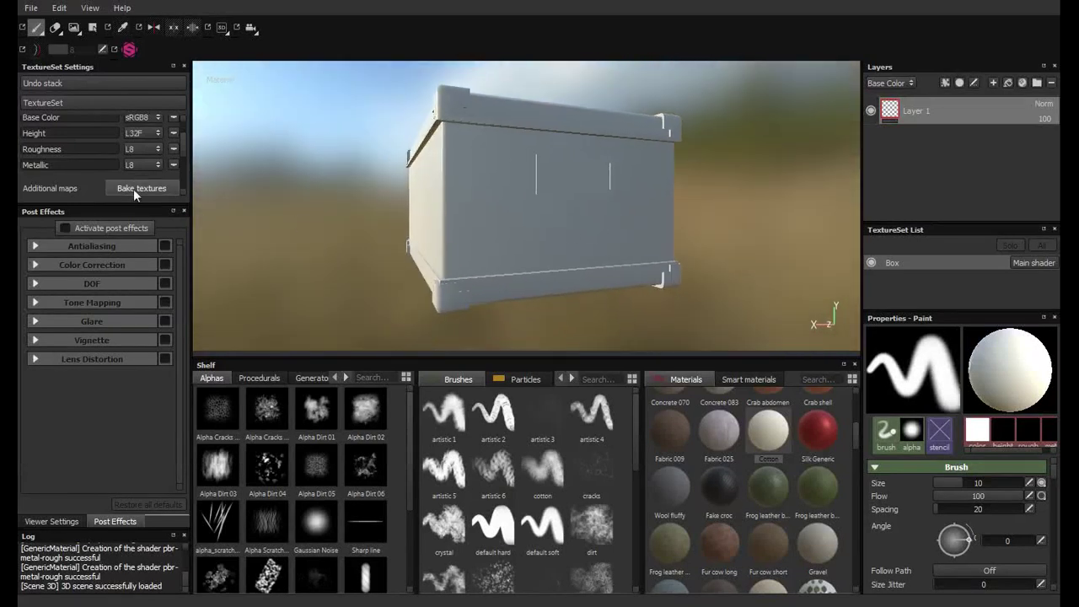
click(31, 12)
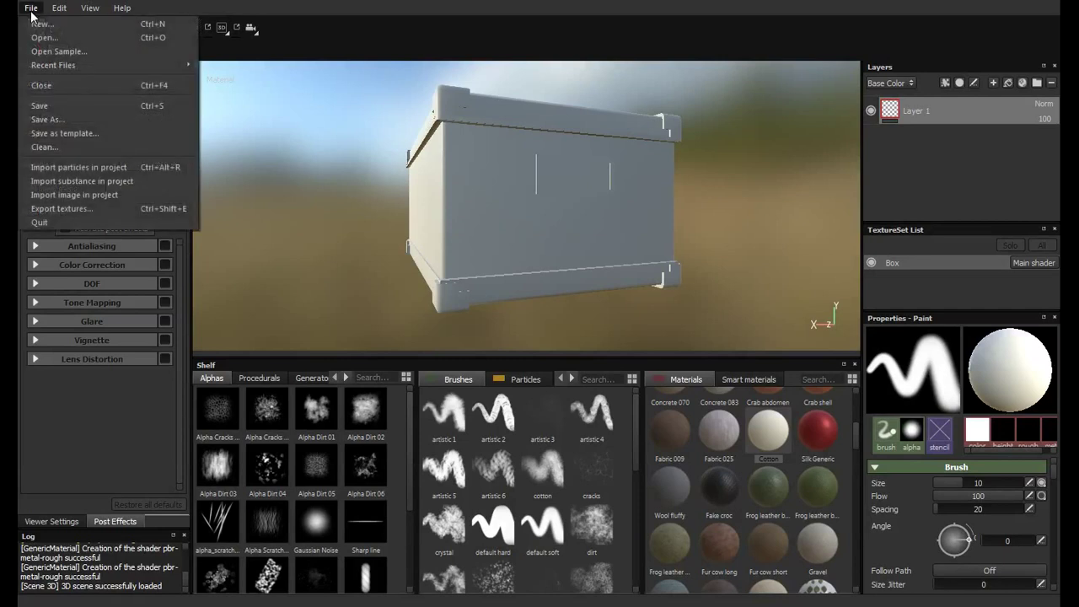
click(90, 196)
double_click(171, 141)
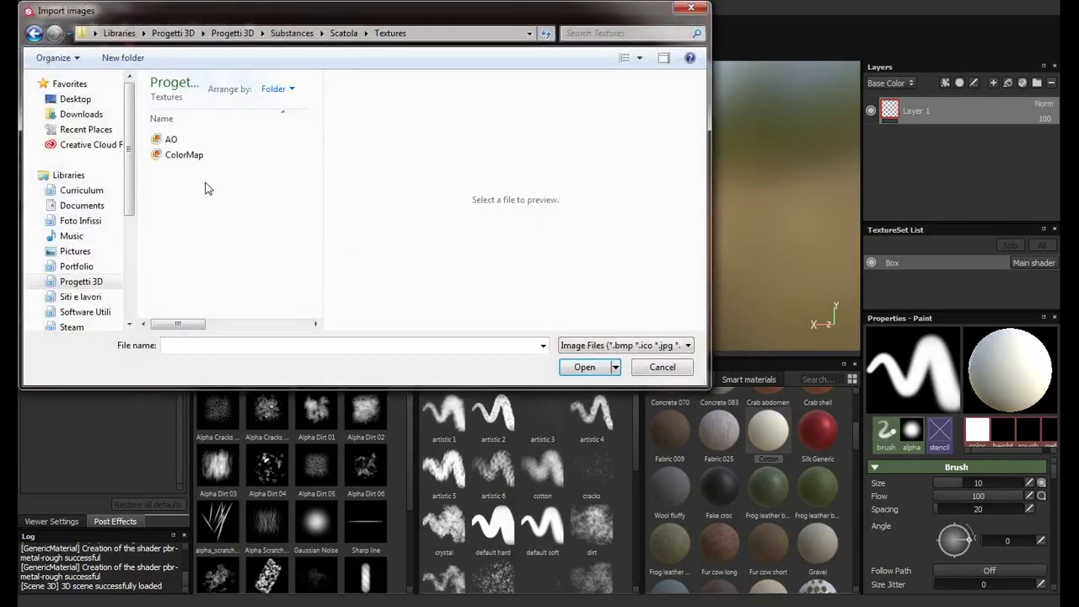
shift+click(188, 157)
click(583, 368)
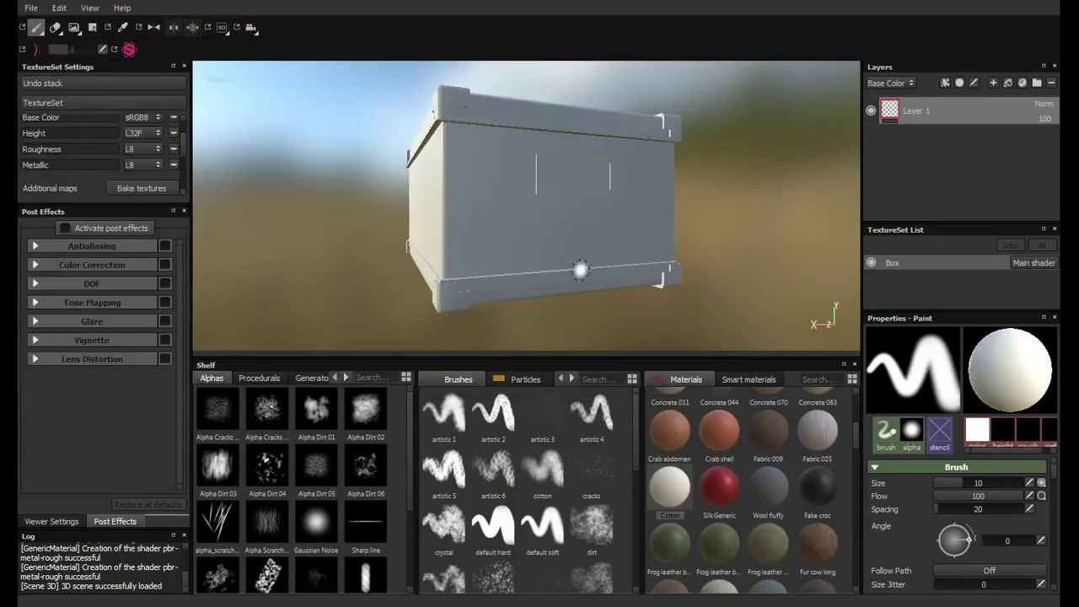
Step: Assign ColorMap as the Box texture set's ID map and AO as its ambient occlusion map
drag(183, 144, 184, 167)
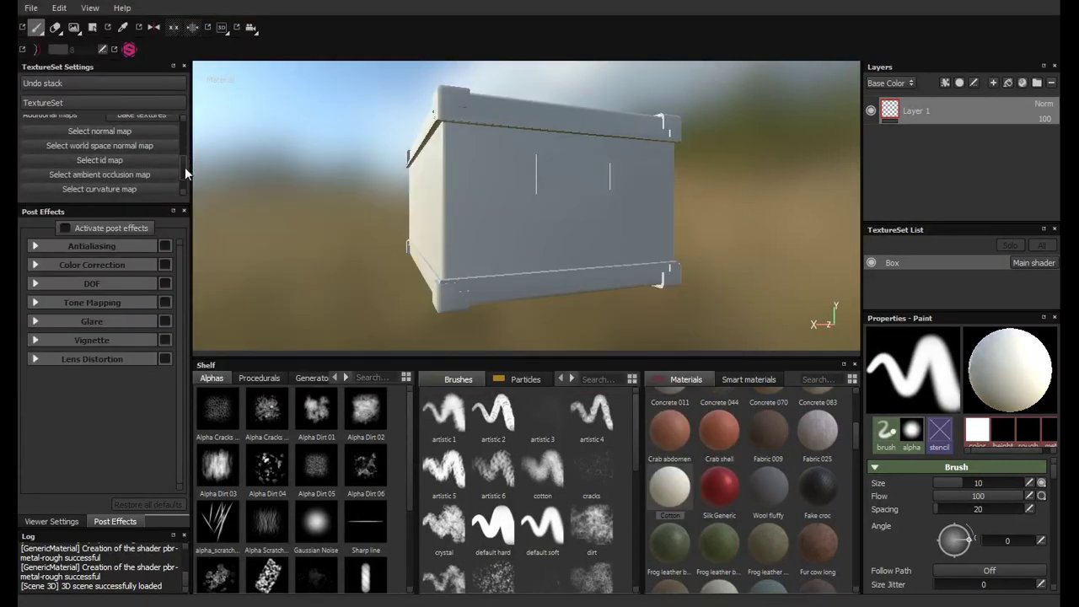
click(119, 162)
click(171, 184)
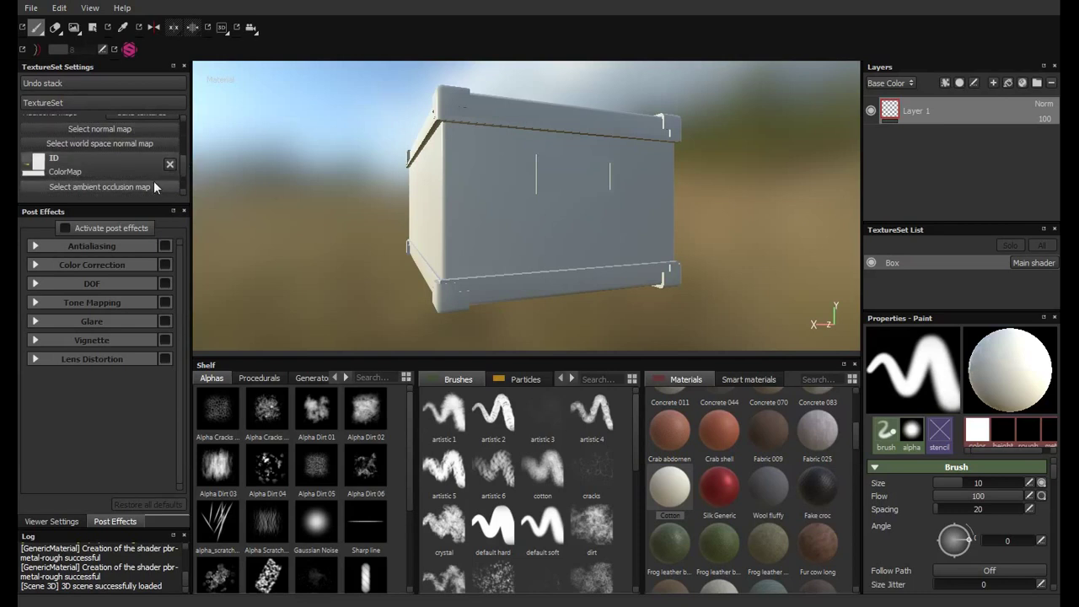
click(154, 187)
click(181, 211)
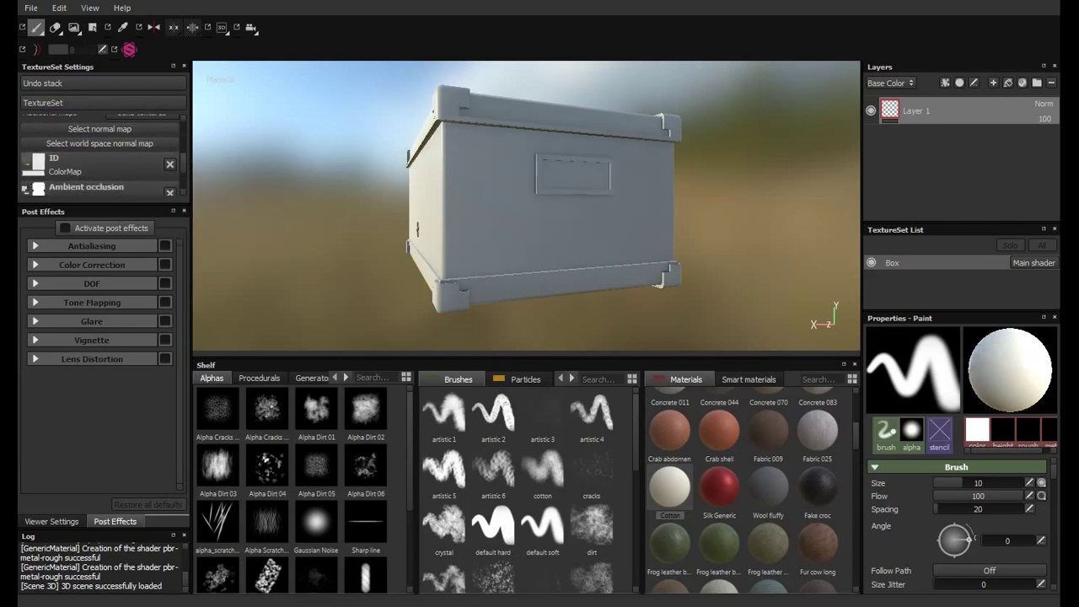
mouse_move(404, 236)
alt+mouse_down()
mouse_move(211, 240)
mouse_move(438, 251)
alt+mouse_up()
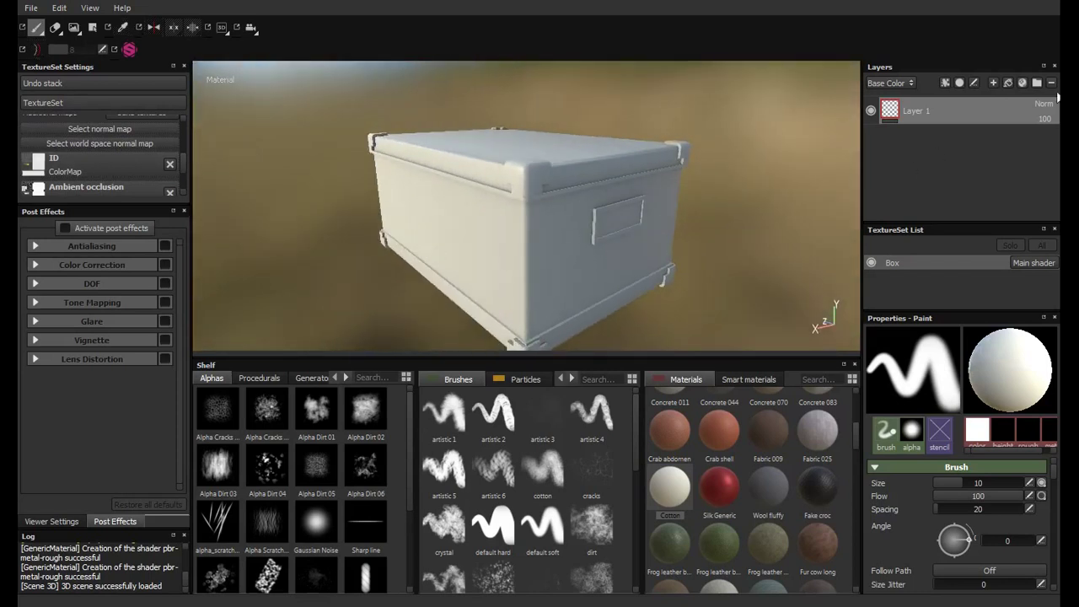
Step: Add a Cotton fill layer masked by colour selection to the body's light ID colour
click(1010, 82)
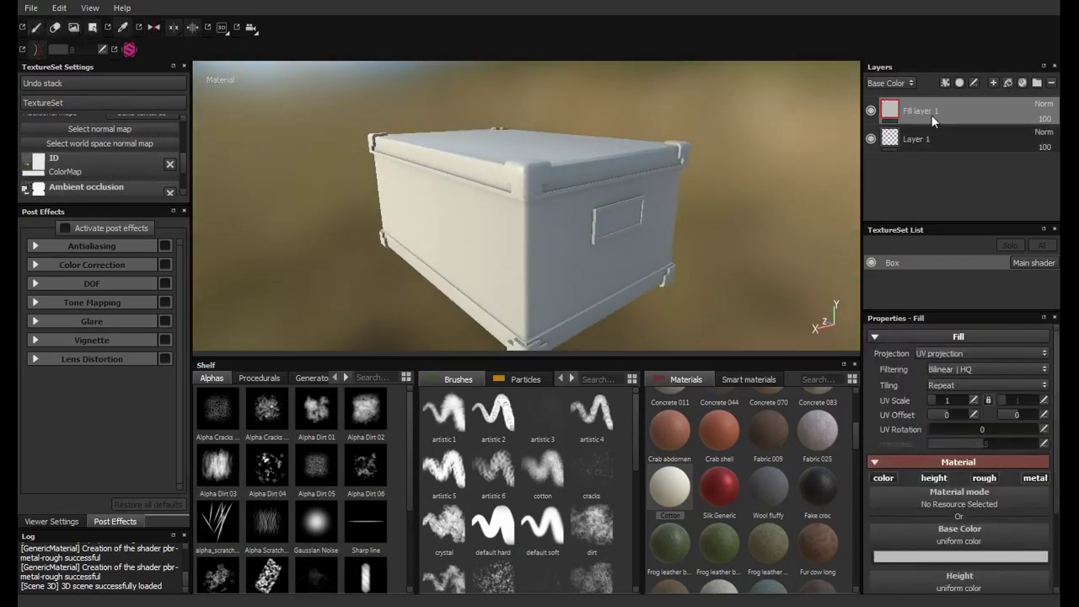
click(672, 484)
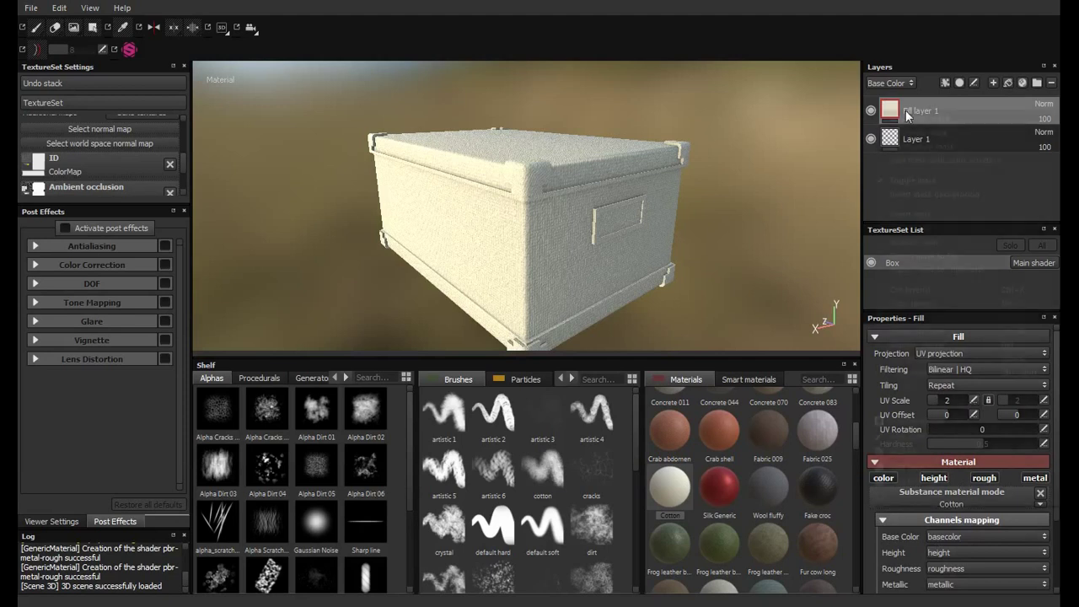
click(928, 156)
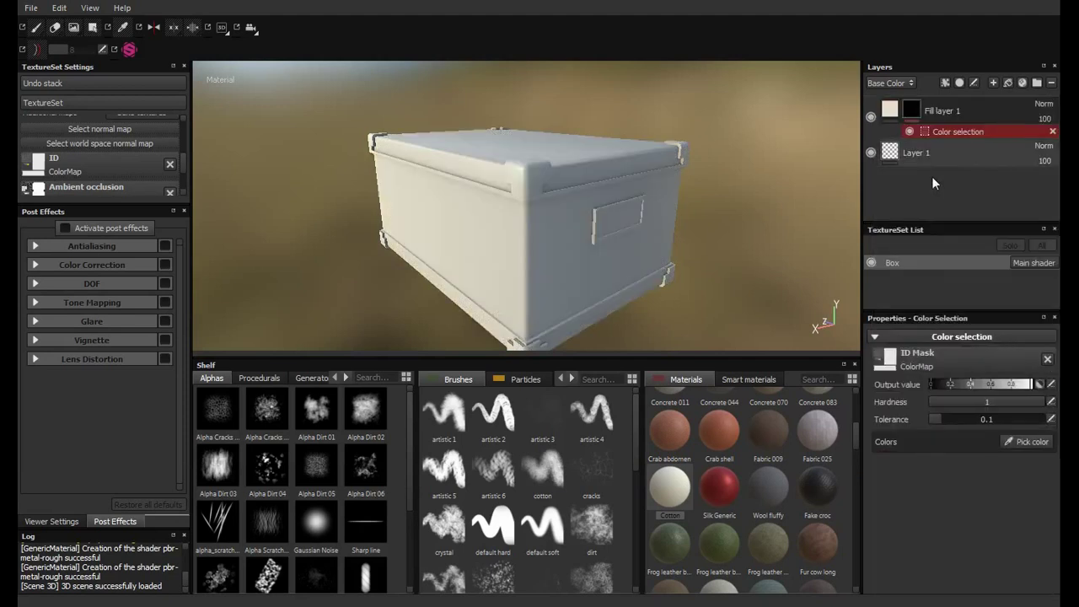
click(1007, 438)
click(558, 259)
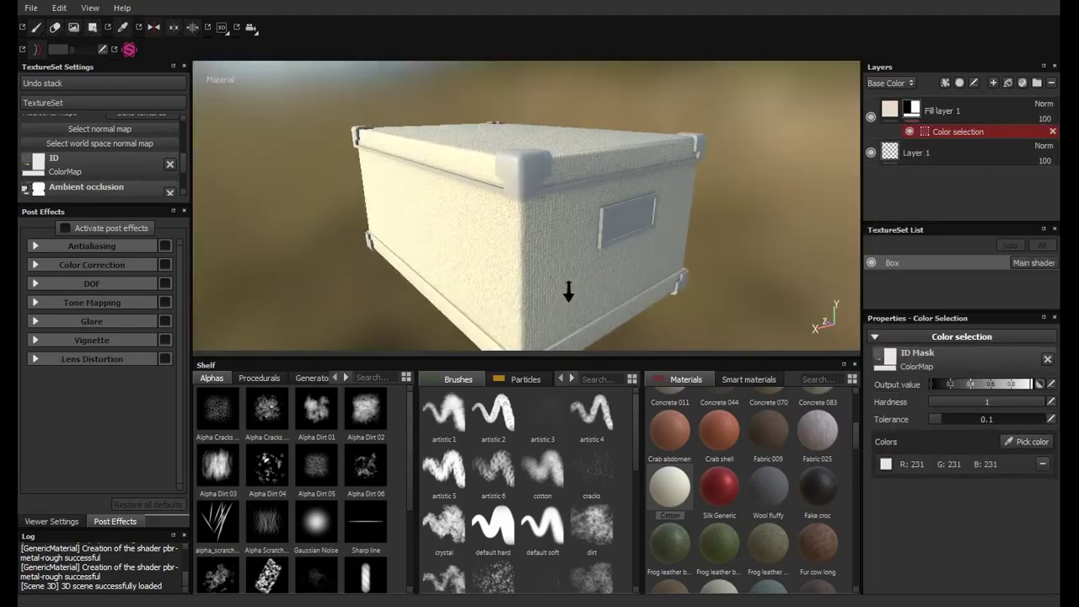
Step: Add a second fill layer above the masked Cotton layer
mouse_move(595, 253)
alt+mouse_down()
mouse_move(547, 231)
mouse_move(605, 210)
alt+mouse_up()
scroll(495, 217, up, 5)
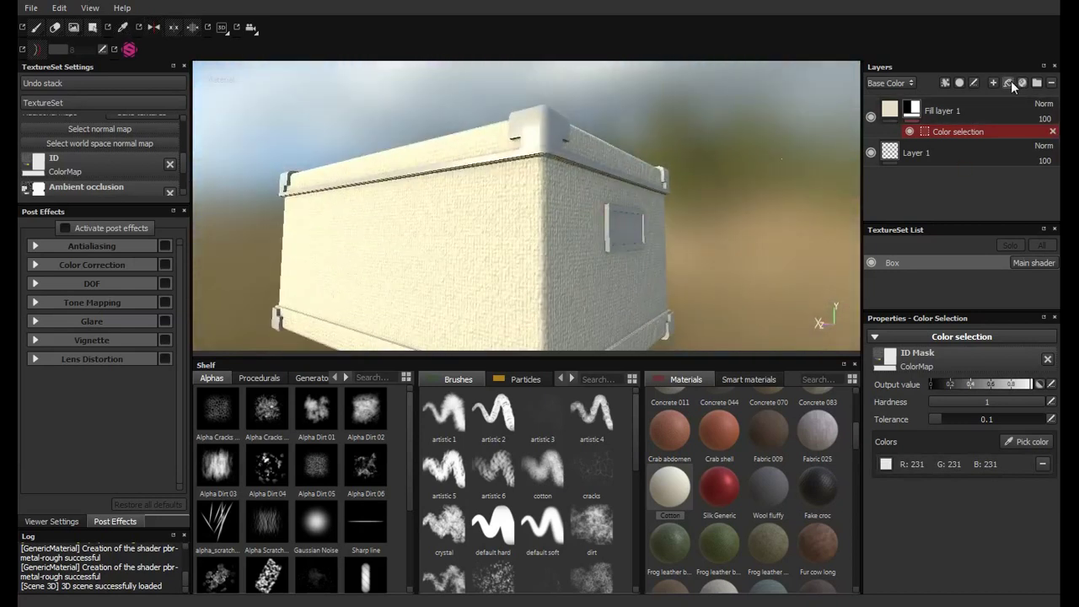
click(1010, 83)
scroll(857, 433, up, 3)
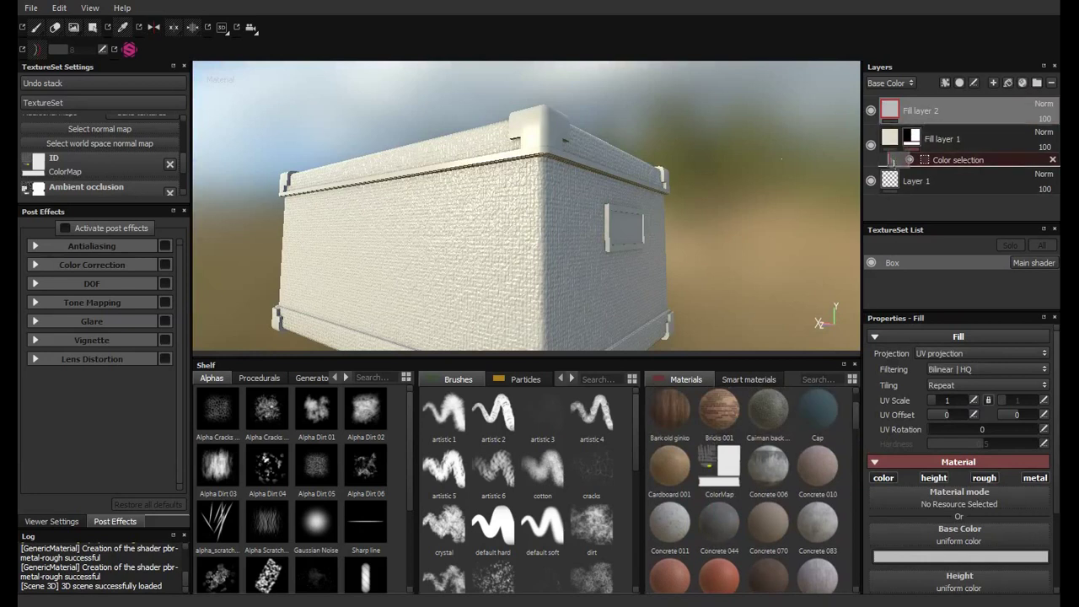
Step: Move Fill layer 2 below the Cotton layer and give it the Aluminium material
drag(919, 110, 940, 163)
drag(851, 426, 863, 475)
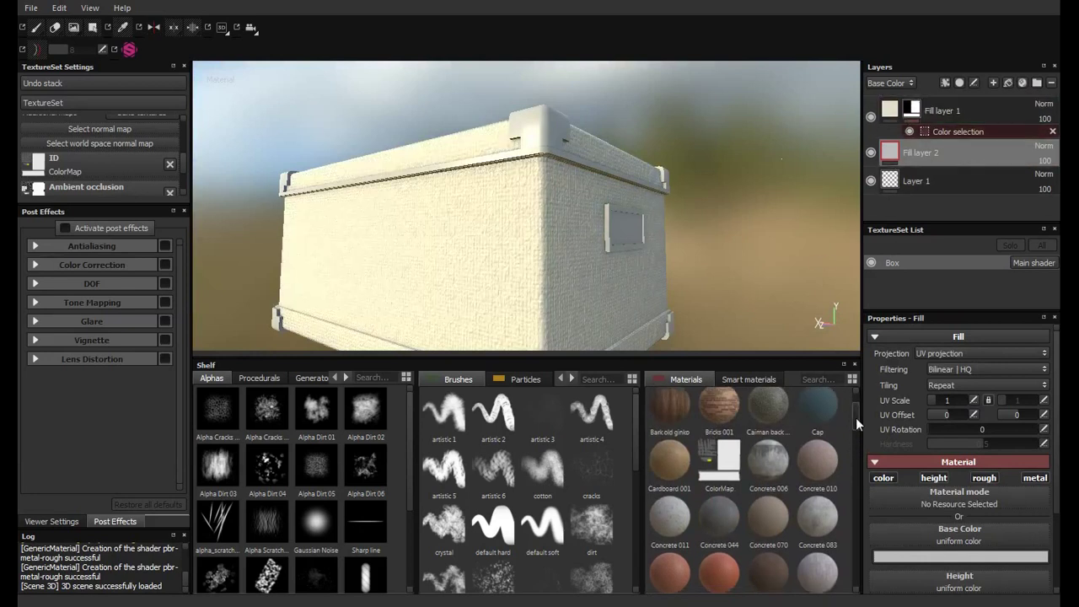
scroll(802, 476, up, 1)
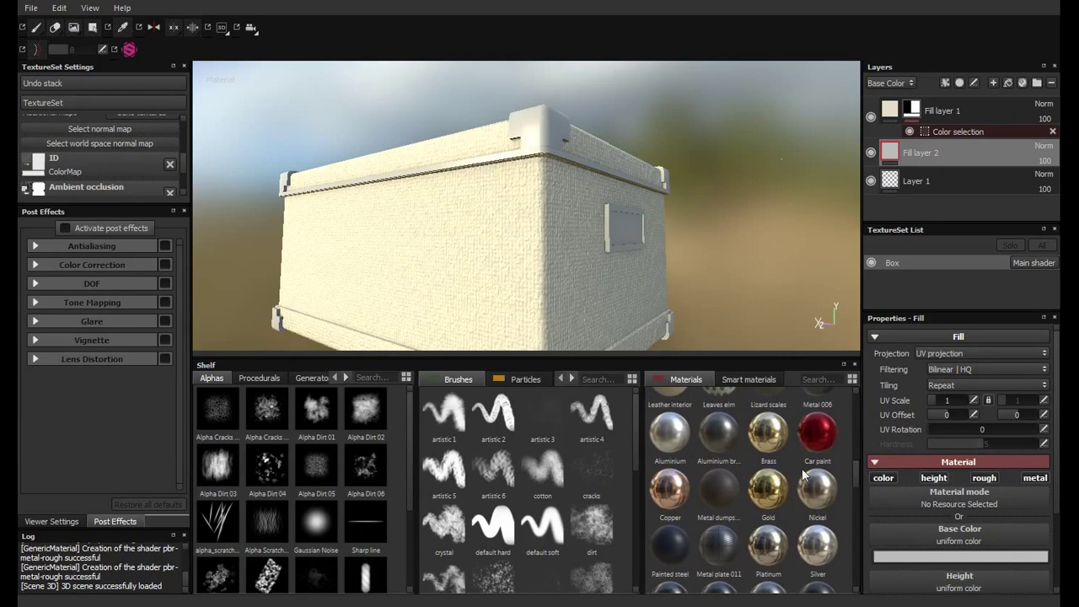
click(677, 444)
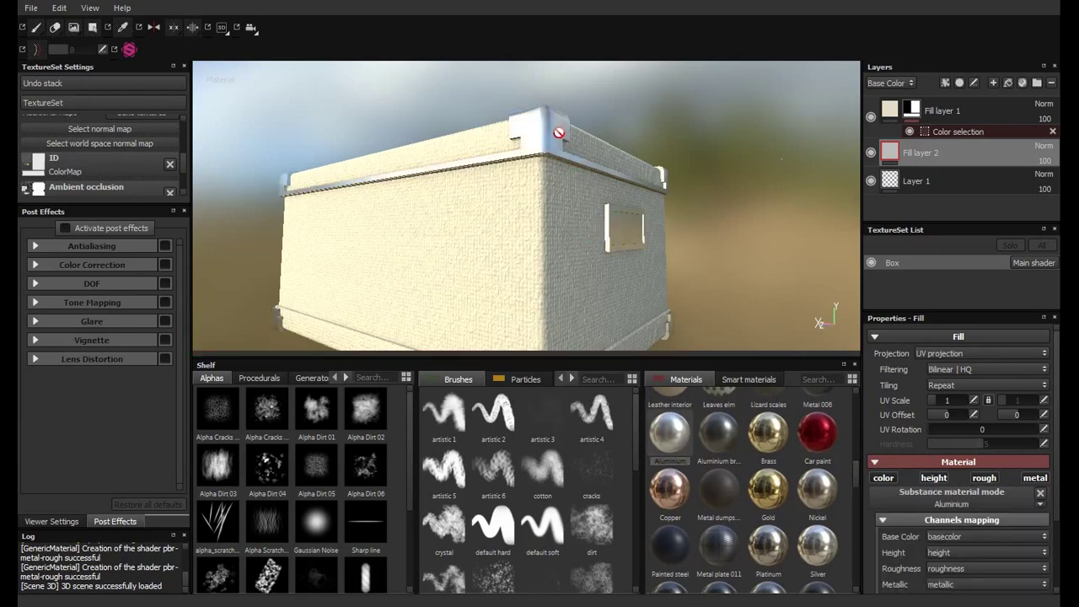
mouse_move(561, 133)
alt+mouse_down()
mouse_move(493, 205)
mouse_move(799, 166)
alt+mouse_up()
scroll(168, 177, down, 2)
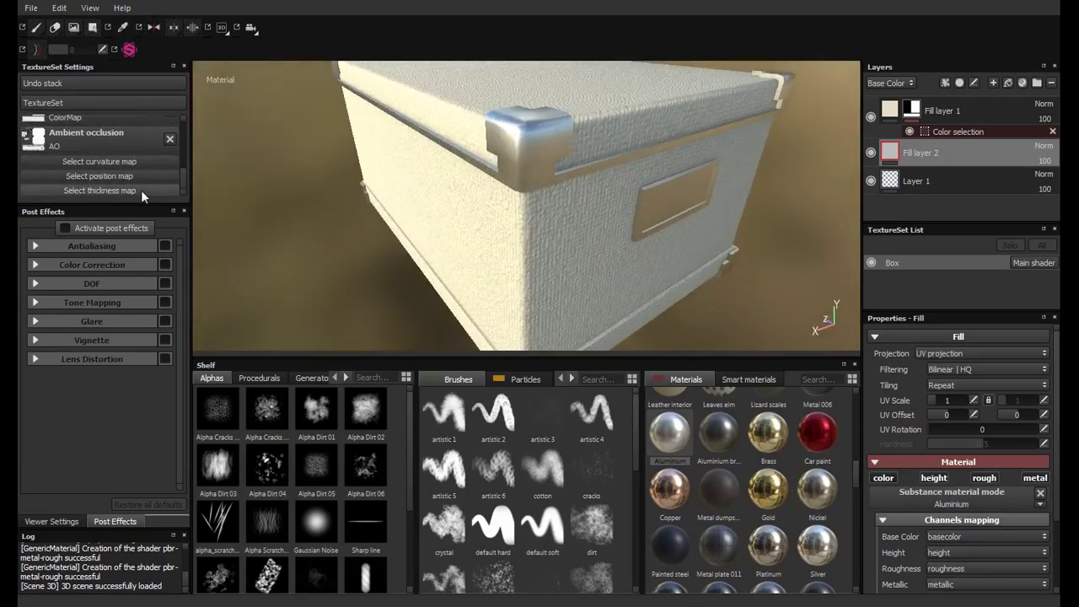
drag(181, 173, 184, 141)
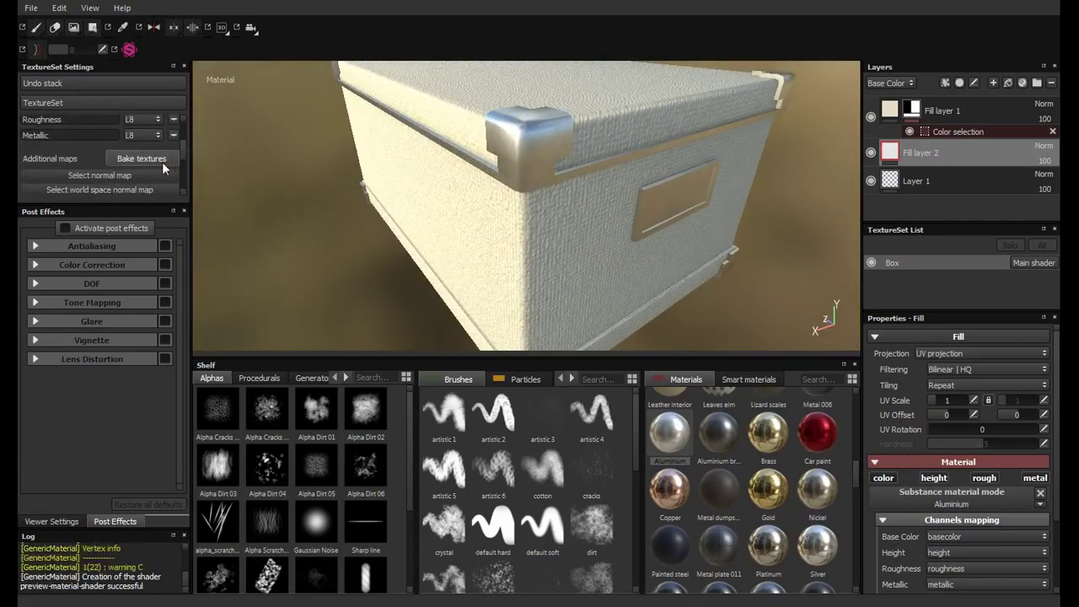
Step: Bake only the Curvature map at 1024x1024, disabling ID, AO, normal, world-space normal, position and thickness
click(161, 160)
click(332, 159)
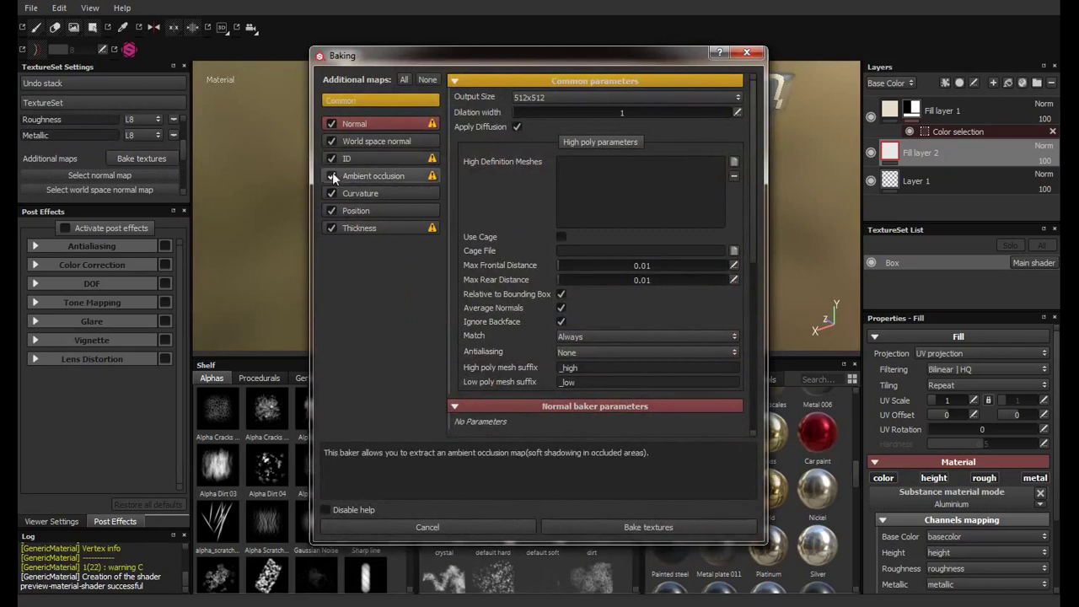
click(332, 175)
click(331, 142)
click(331, 124)
click(332, 211)
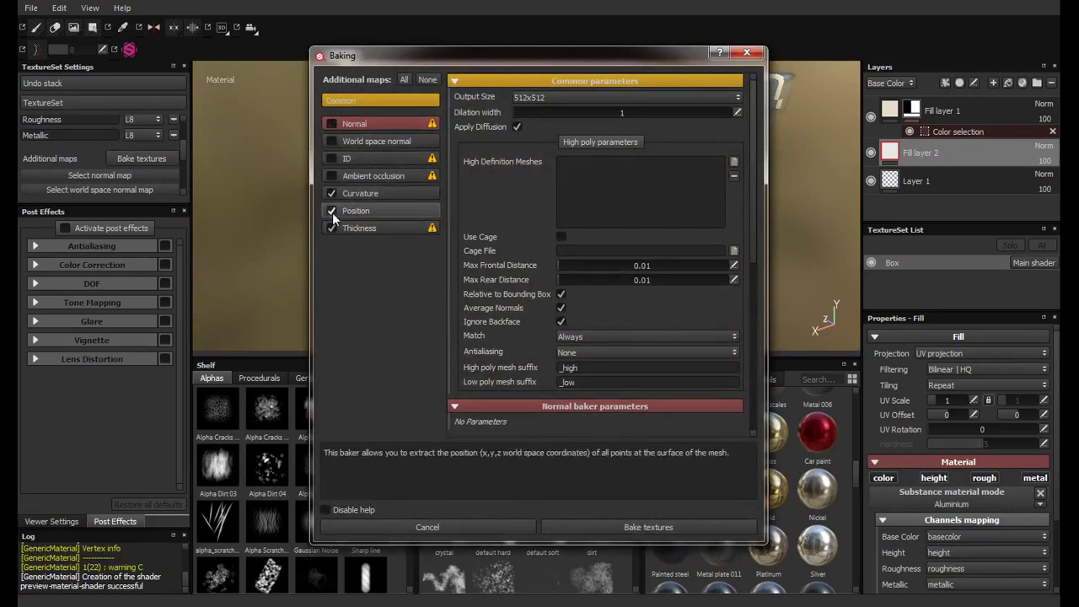
click(334, 228)
click(363, 192)
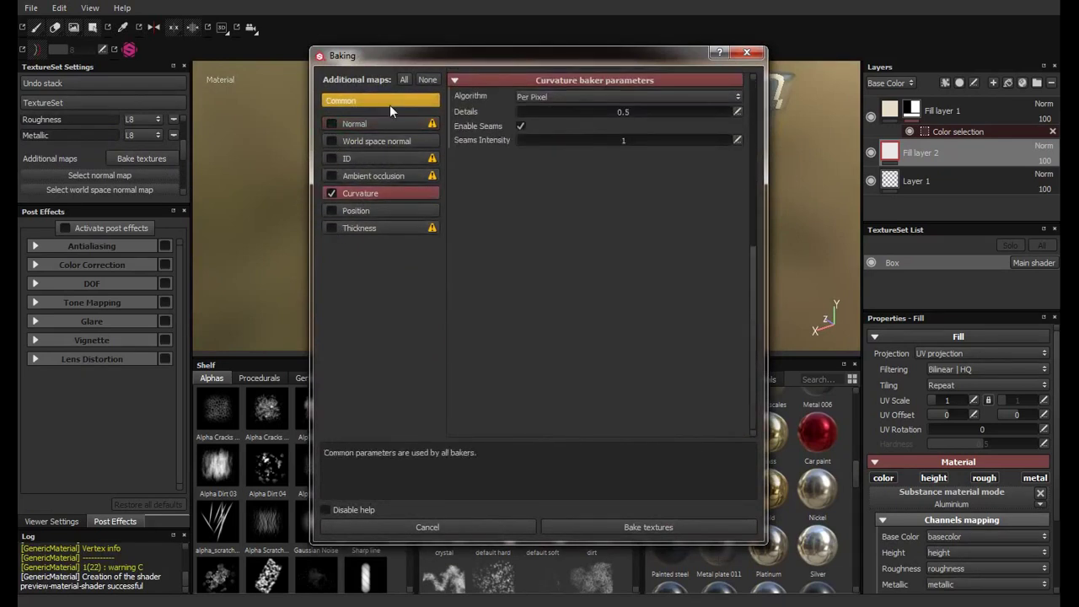
click(389, 103)
click(548, 96)
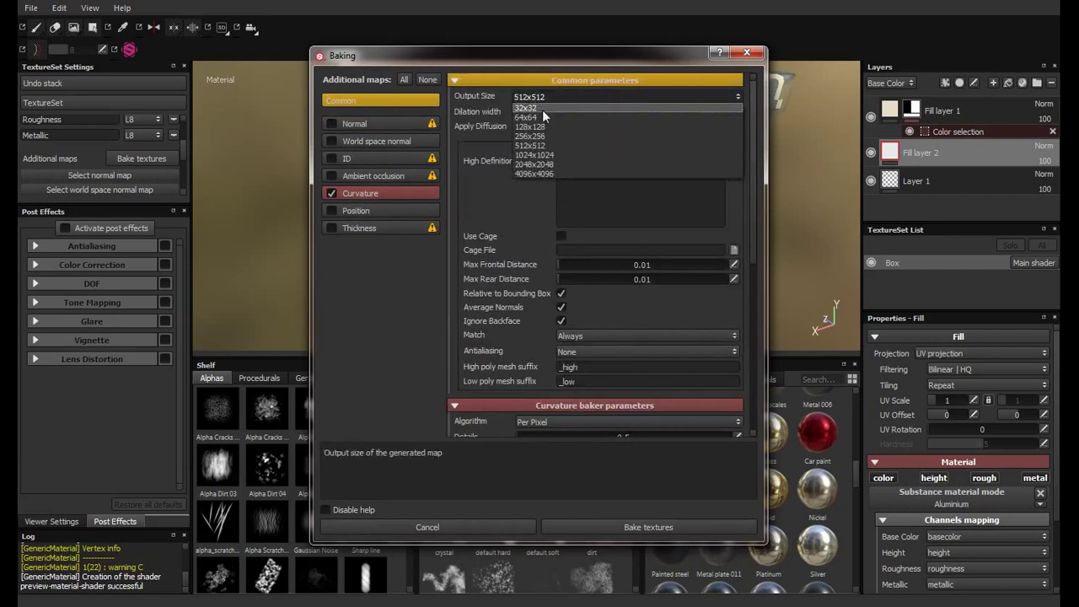
click(540, 157)
click(620, 523)
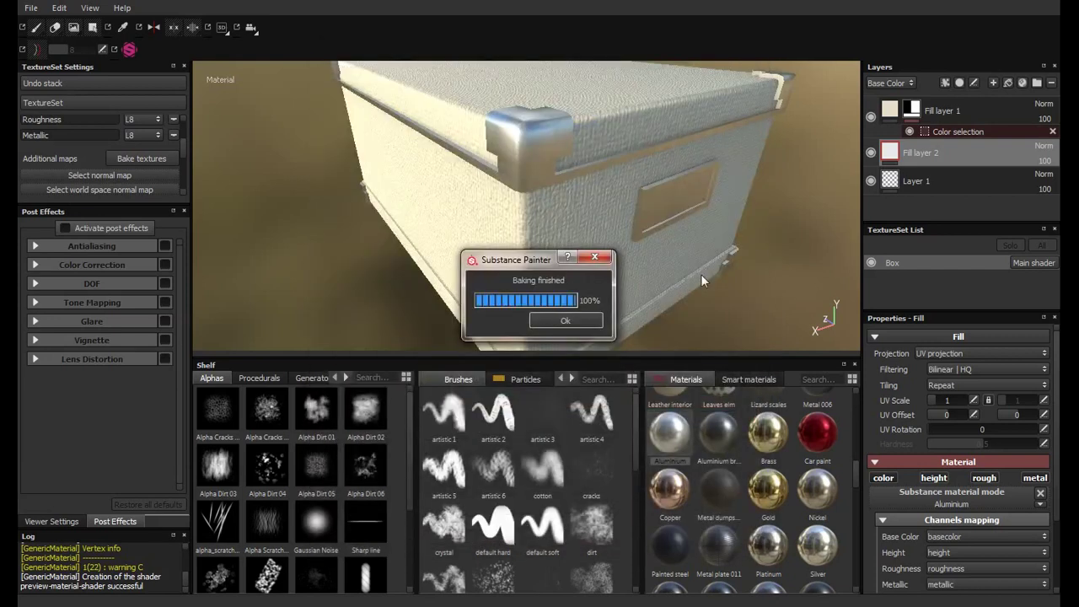
Step: Add a mask with a Fill effect to the aluminium Fill layer 2
right_click(877, 143)
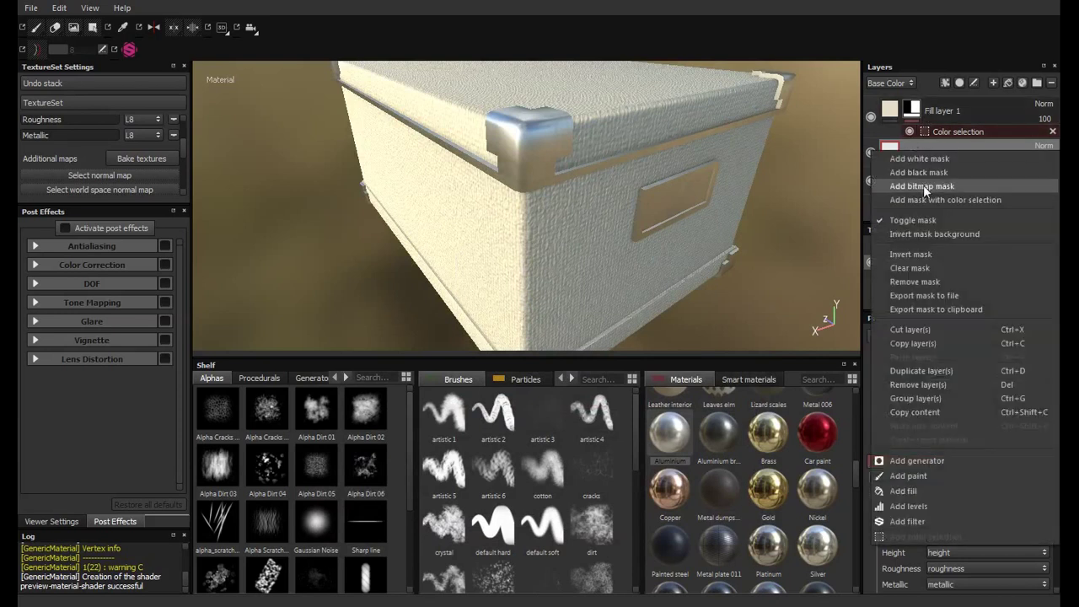
click(987, 200)
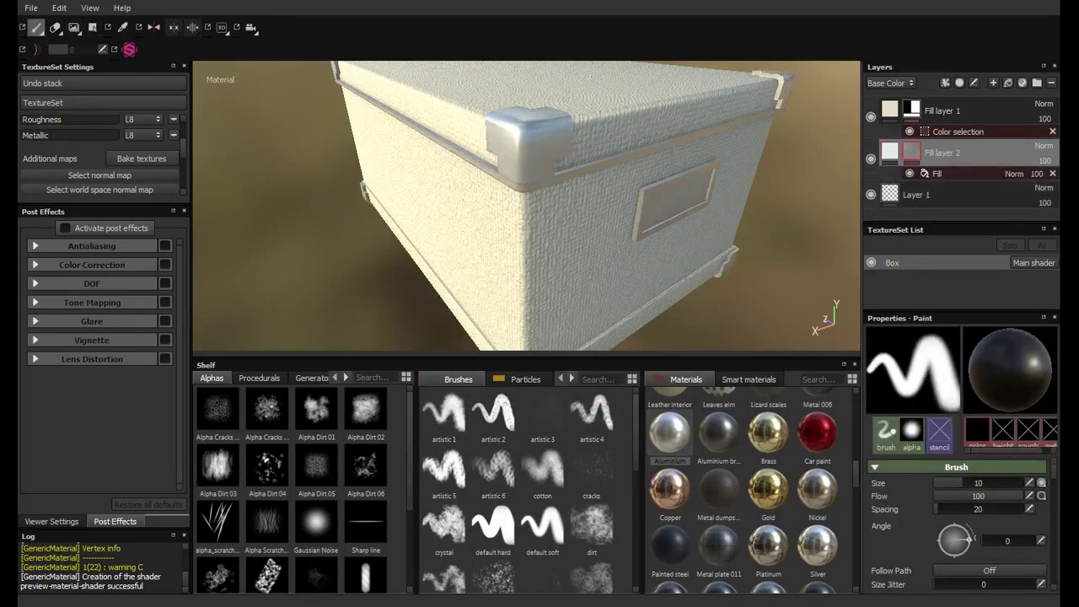
alt+drag(540, 144, 566, 277)
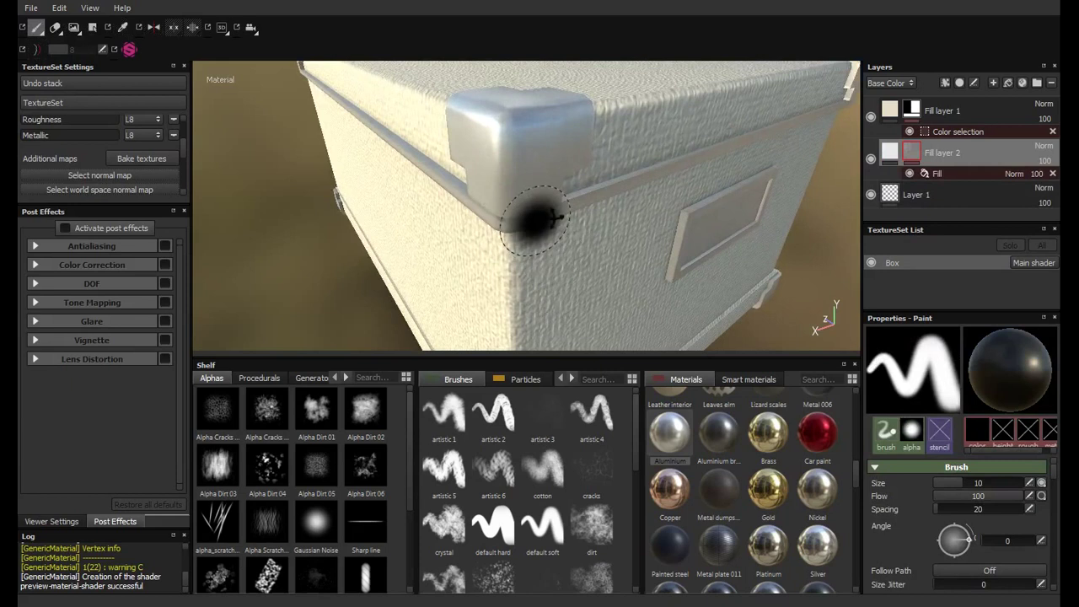
scroll(535, 217, up, 3)
Step: Inspect the box from several corners, then add Fill layer 3 above Fill layer 1
alt+middle_drag(535, 217, 688, 211)
mouse_move(688, 211)
alt+mouse_down()
mouse_move(778, 222)
mouse_move(682, 256)
mouse_move(506, 231)
mouse_move(395, 194)
mouse_move(545, 115)
alt+mouse_up()
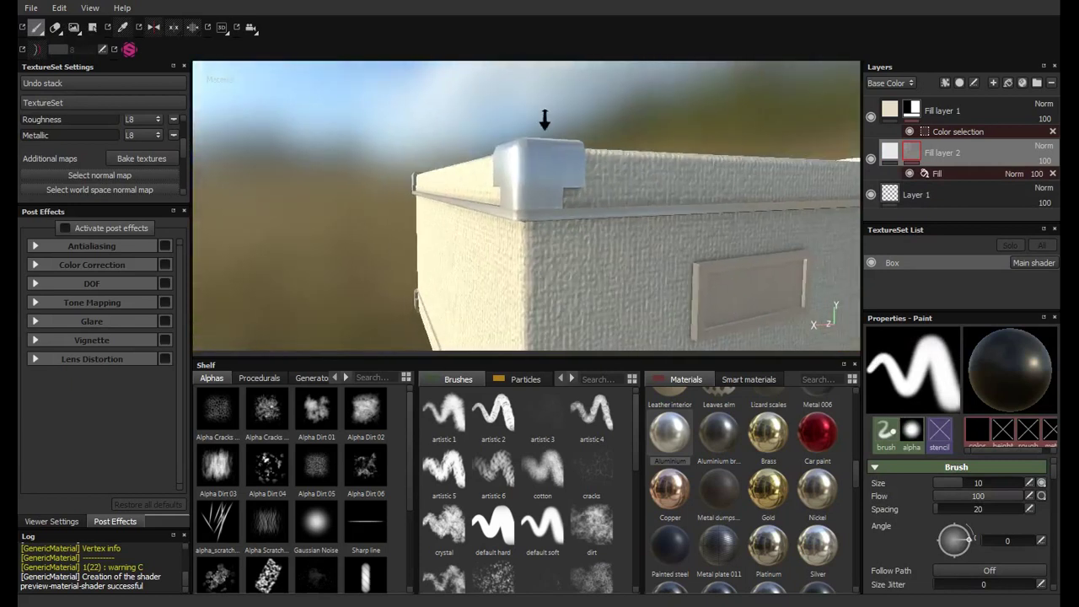
alt+right_drag(544, 116, 544, 132)
mouse_move(544, 132)
alt+mouse_down()
mouse_move(595, 220)
mouse_move(568, 200)
alt+mouse_up()
mouse_move(568, 200)
alt+right_down()
mouse_move(598, 244)
mouse_move(591, 172)
mouse_move(591, 202)
alt+right_up()
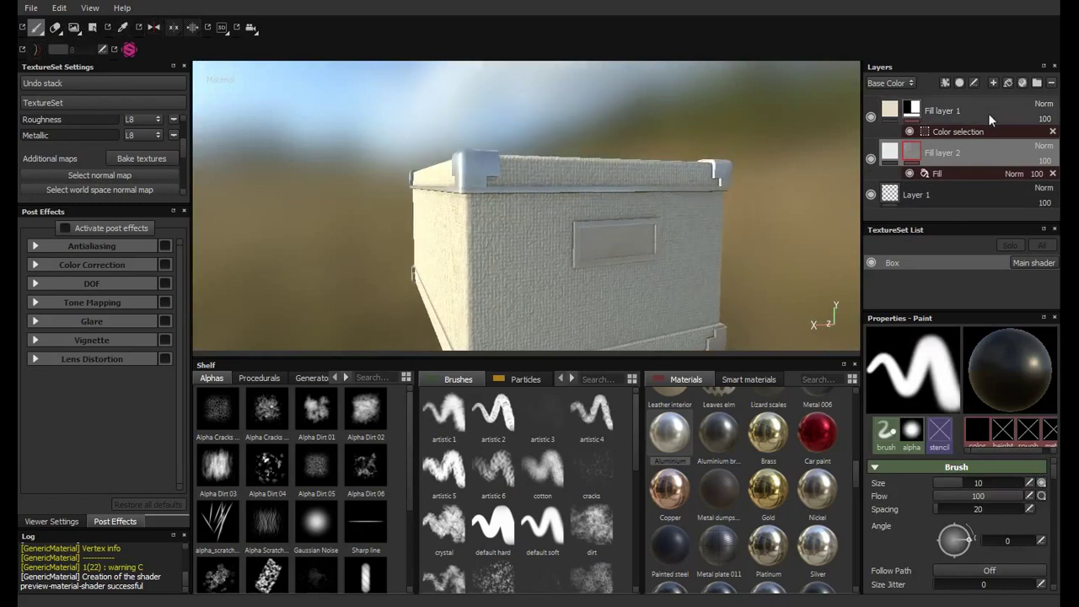
click(989, 112)
click(1007, 84)
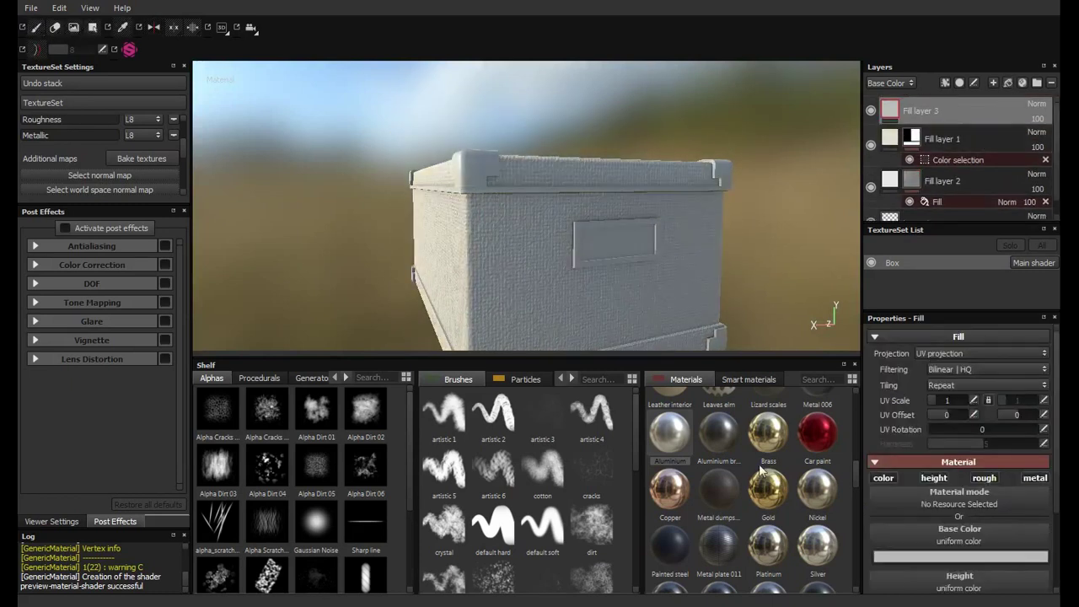
Step: Find Paper 005 in the Materials shelf and apply it to Fill layer 3
mouse_move(851, 470)
mouse_down()
mouse_move(859, 396)
mouse_move(855, 578)
mouse_up()
scroll(855, 578, up, 3)
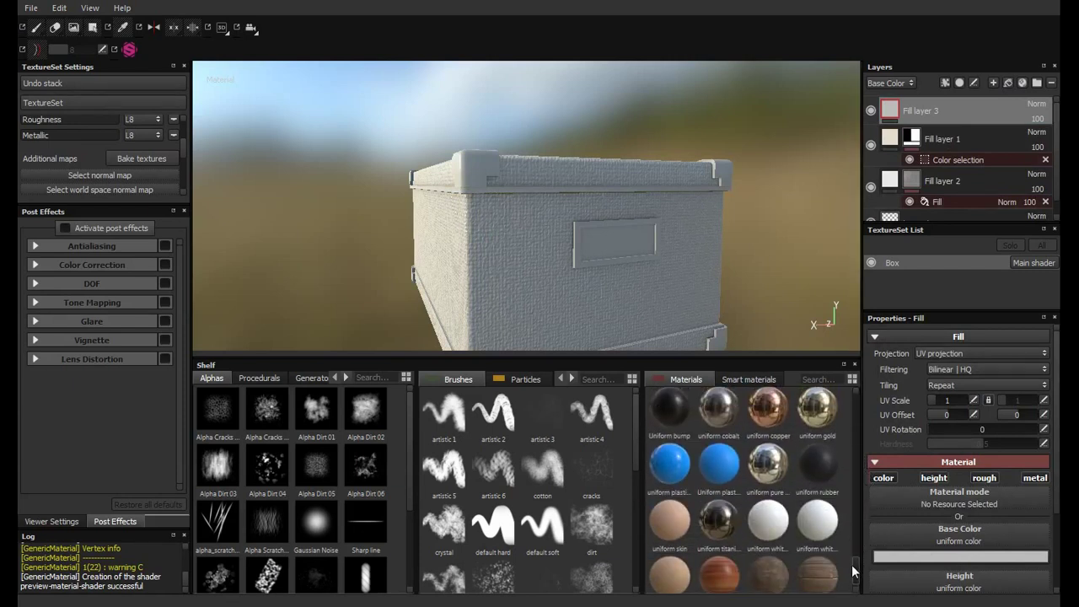
scroll(847, 417, up, 5)
scroll(847, 416, up, 2)
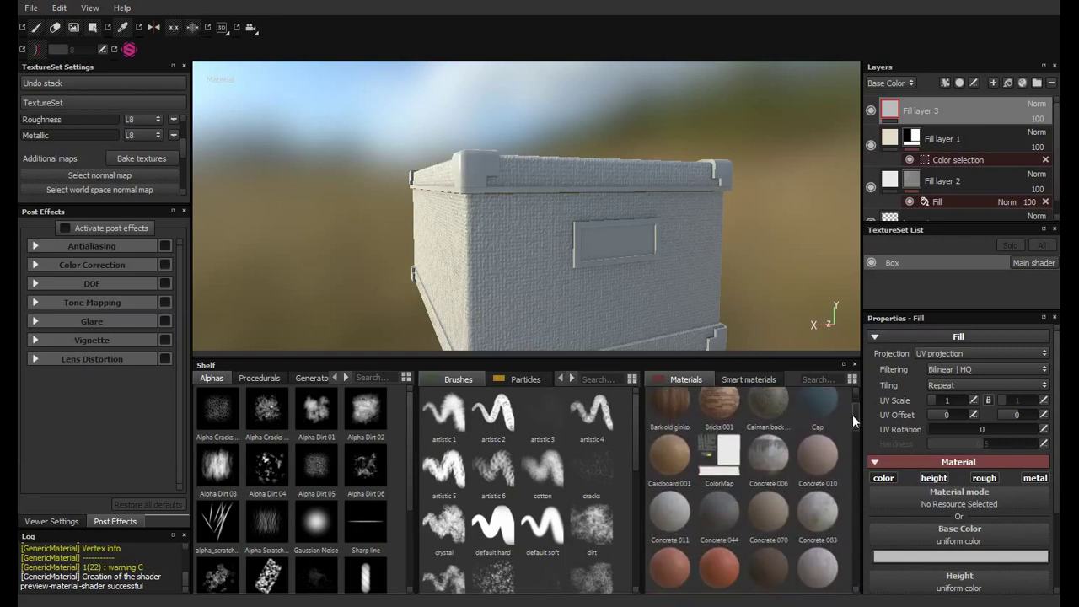
scroll(852, 414, up, 3)
drag(854, 425, 863, 493)
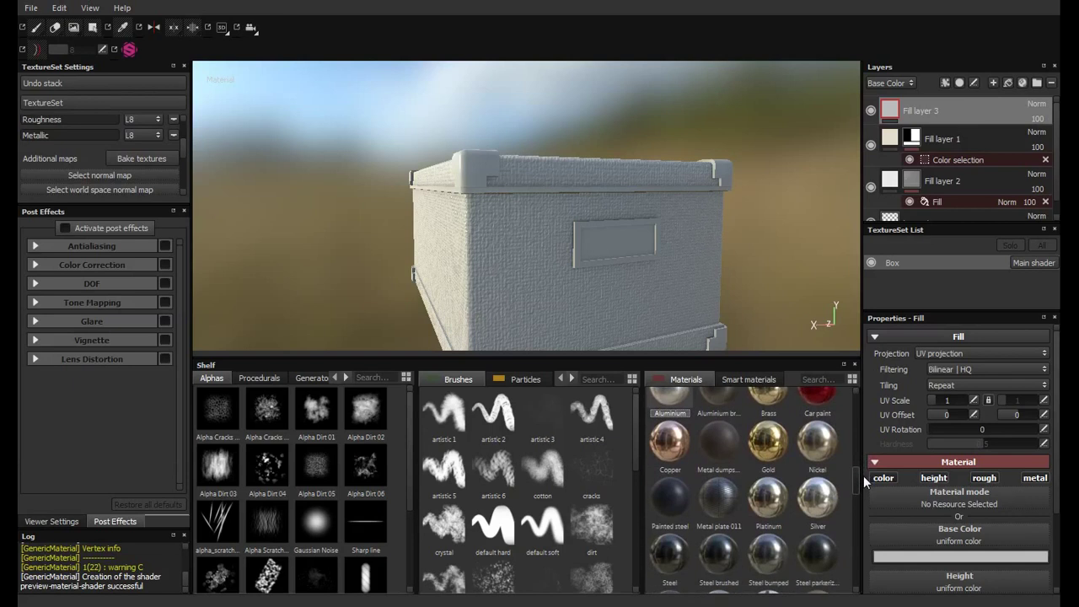
scroll(864, 494, down, 2)
scroll(862, 498, down, 2)
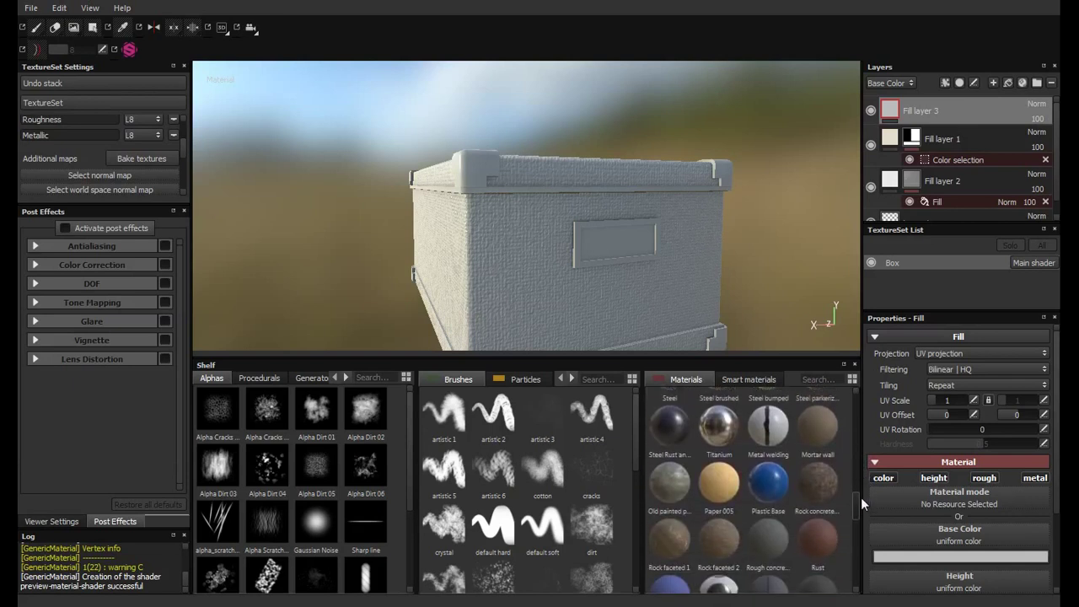
click(716, 492)
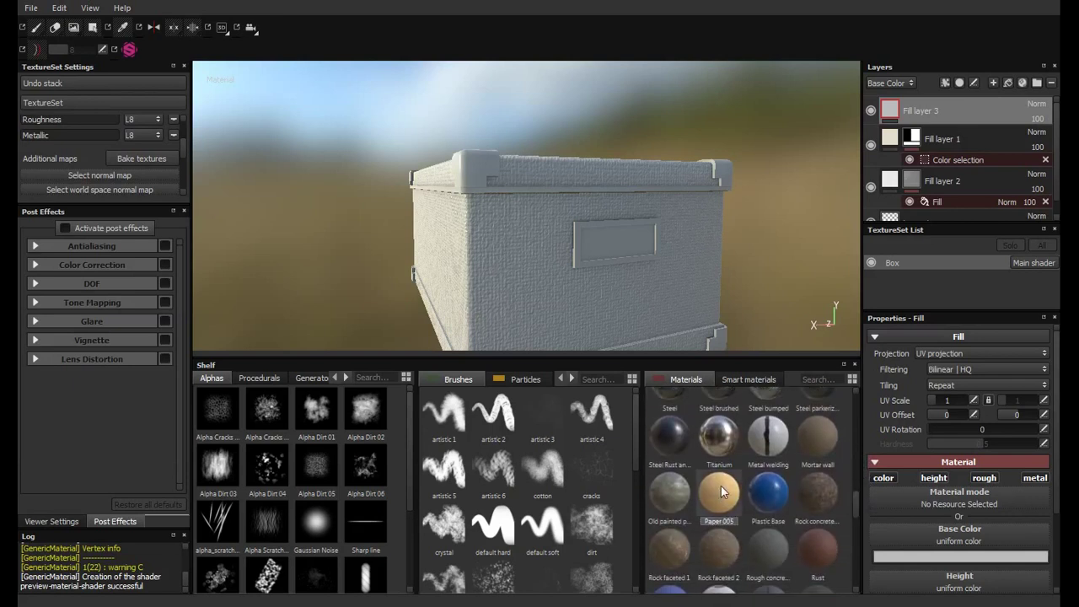
Step: Mask Fill layer 3 by colour selection to the label's yellow ID colour 218/231/0
right_click(890, 122)
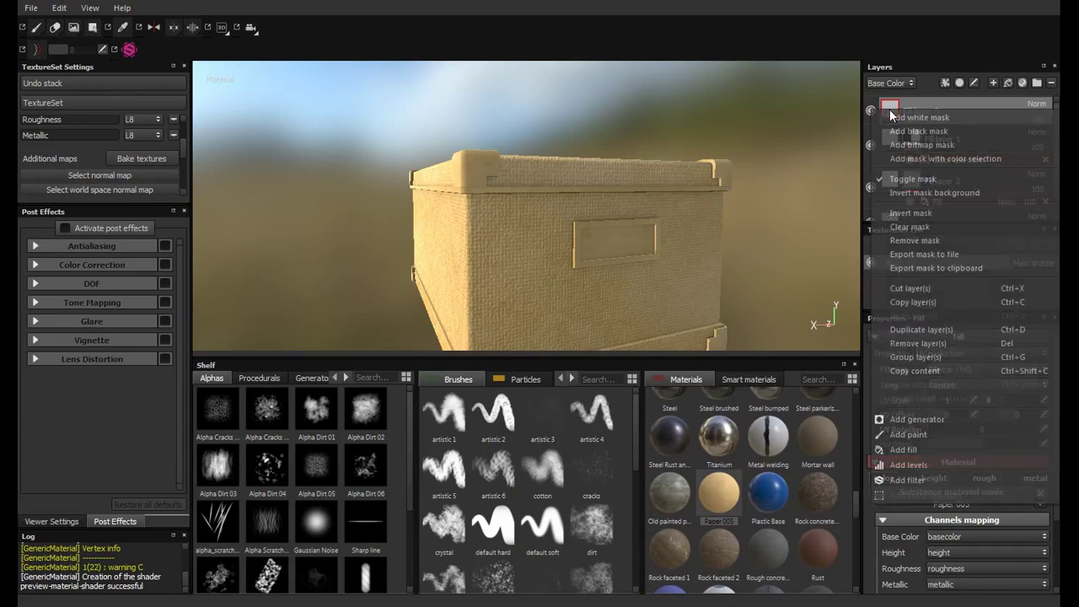
click(926, 156)
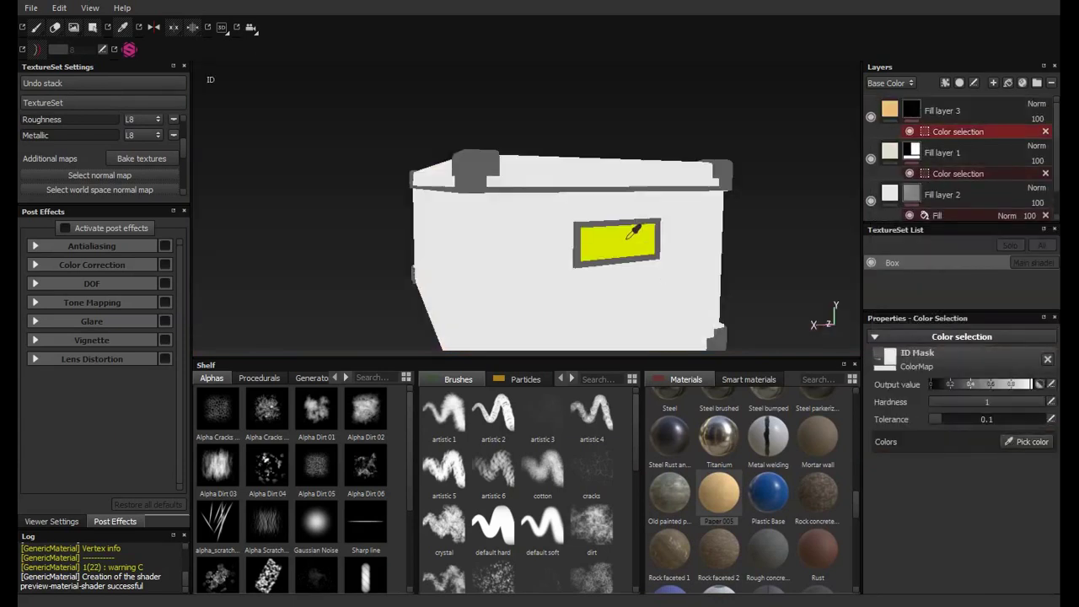
click(628, 233)
mouse_move(657, 248)
alt+mouse_down()
mouse_move(723, 272)
mouse_move(599, 260)
mouse_move(739, 268)
mouse_move(699, 161)
mouse_move(632, 258)
mouse_move(759, 210)
alt+mouse_up()
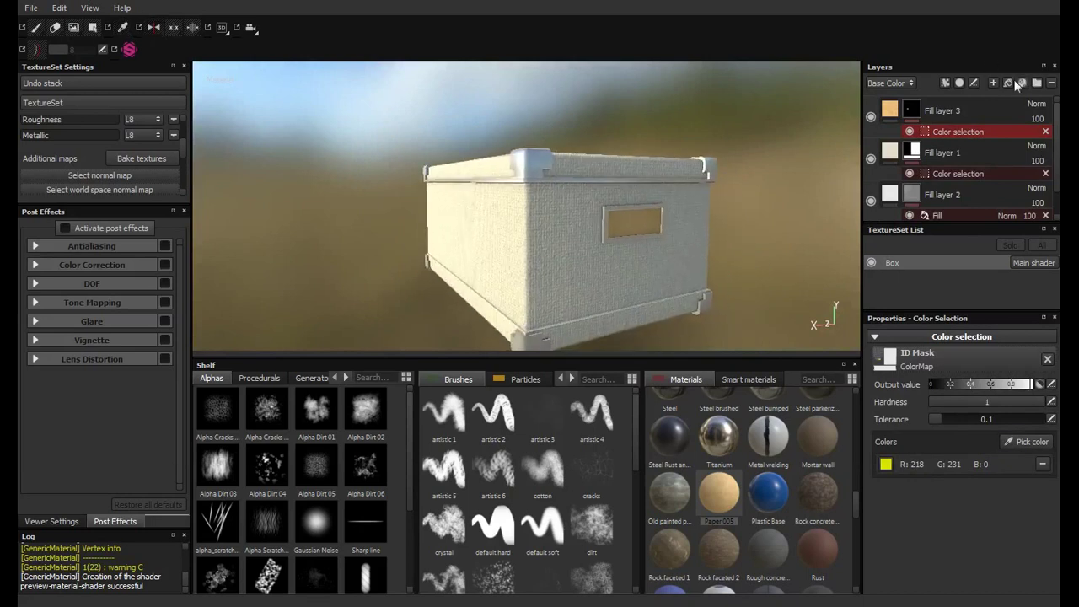
click(952, 108)
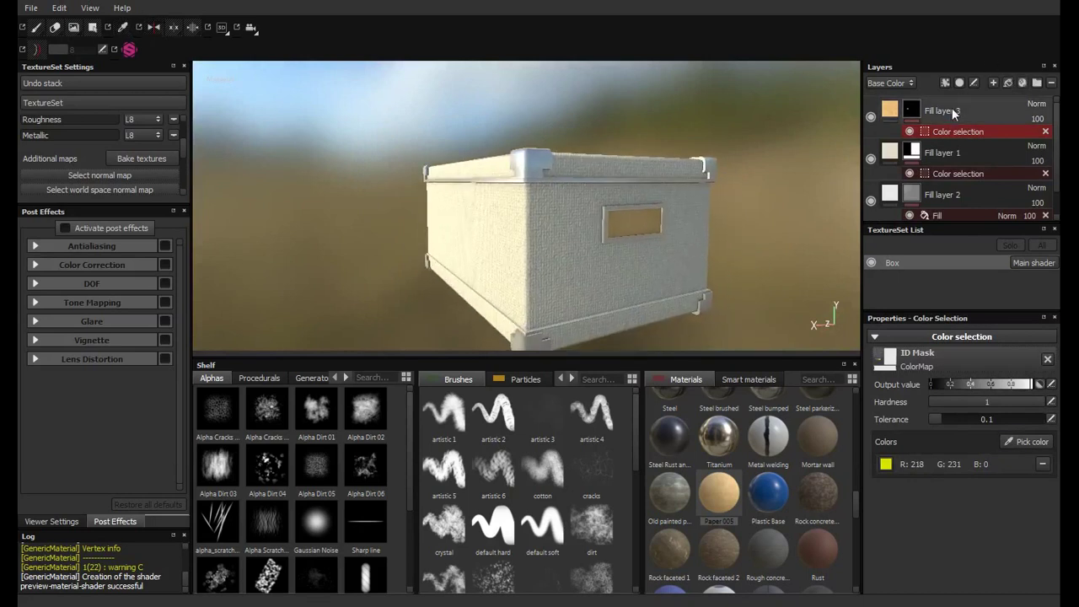
Step: Add a paint layer and pick the screw bolt tool with size 3.15 and flow 86
click(993, 83)
click(535, 379)
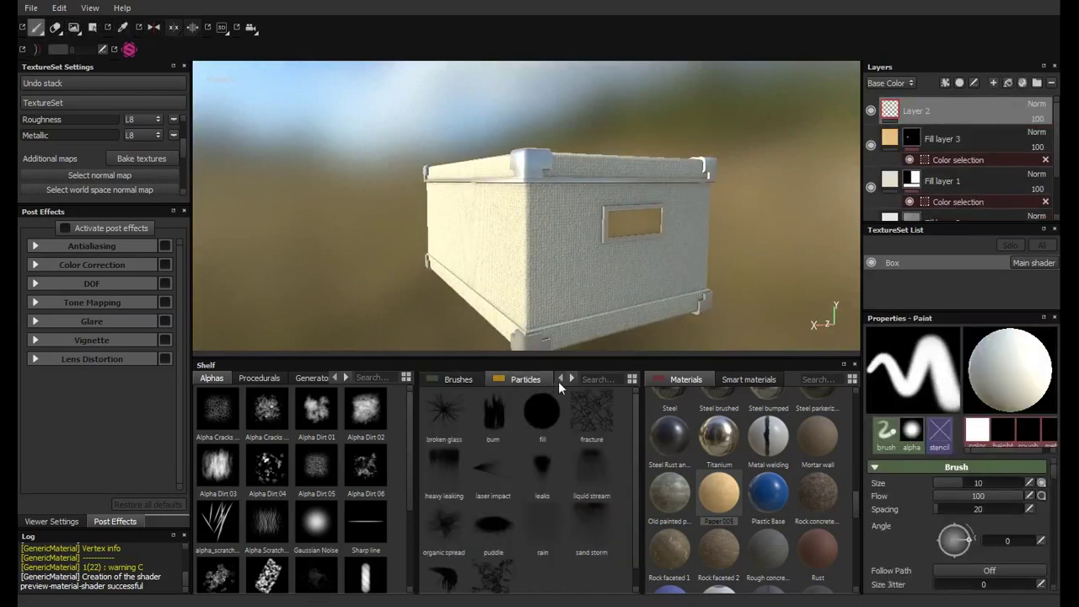
click(536, 380)
click(536, 457)
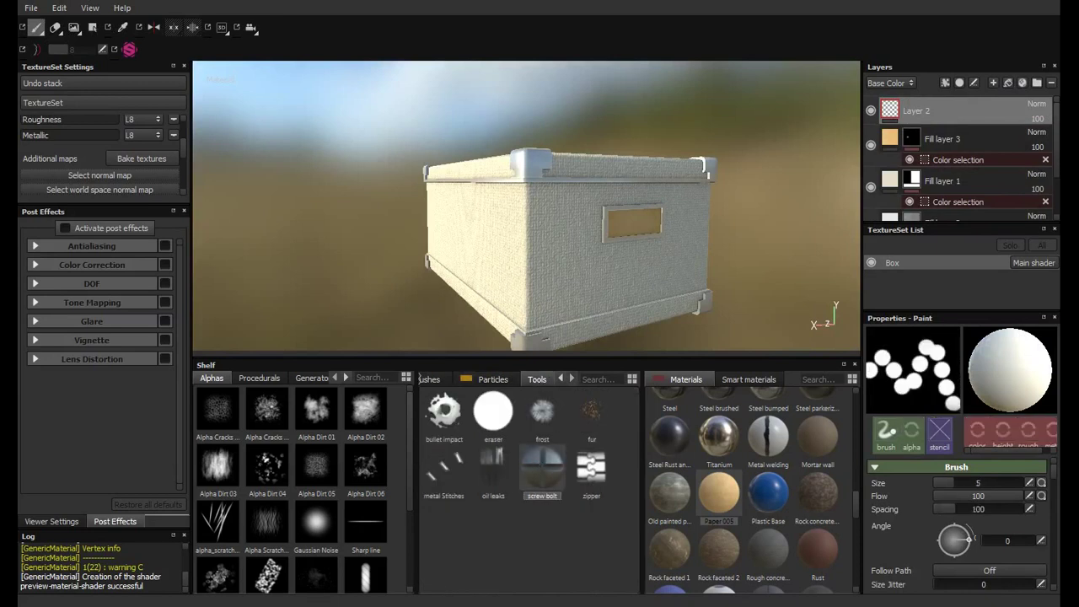
mouse_move(566, 137)
alt+right_down()
mouse_move(586, 213)
mouse_move(626, 241)
alt+right_up()
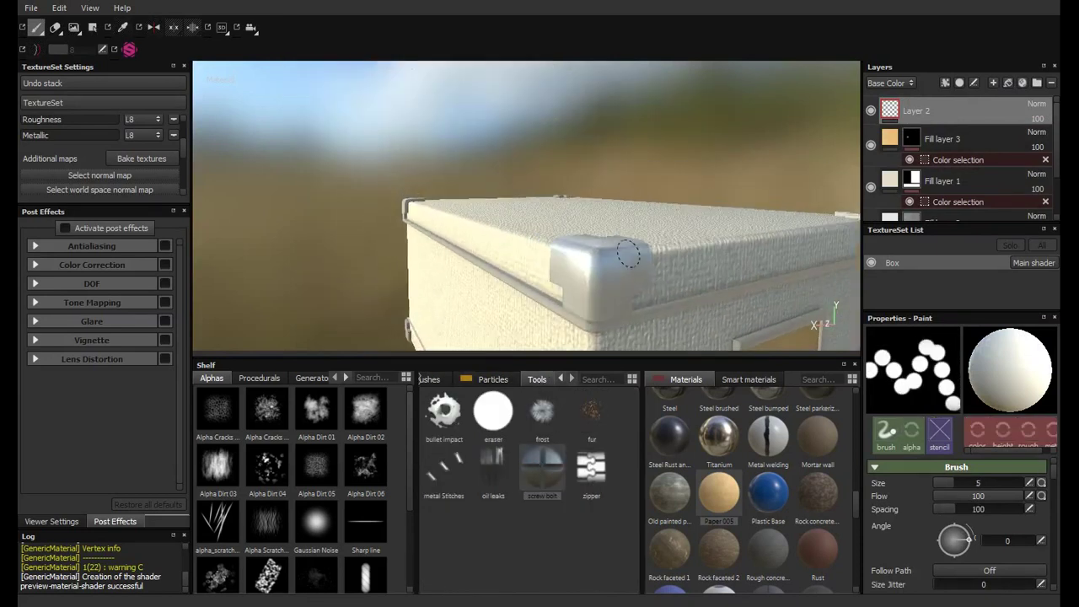
alt+drag(658, 273, 611, 274)
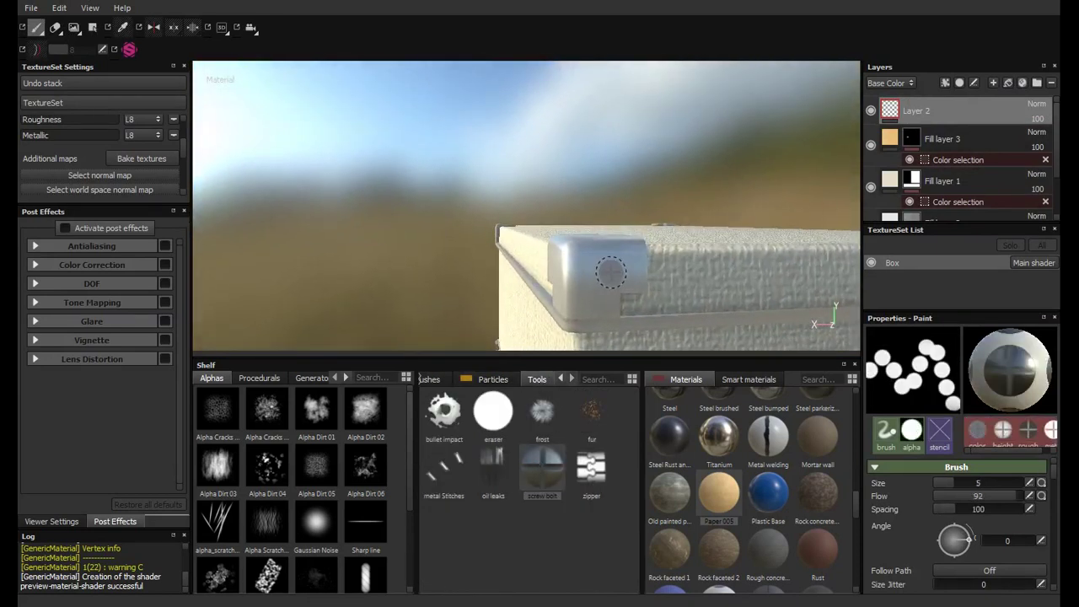
ctrl+right_drag(610, 274, 620, 270)
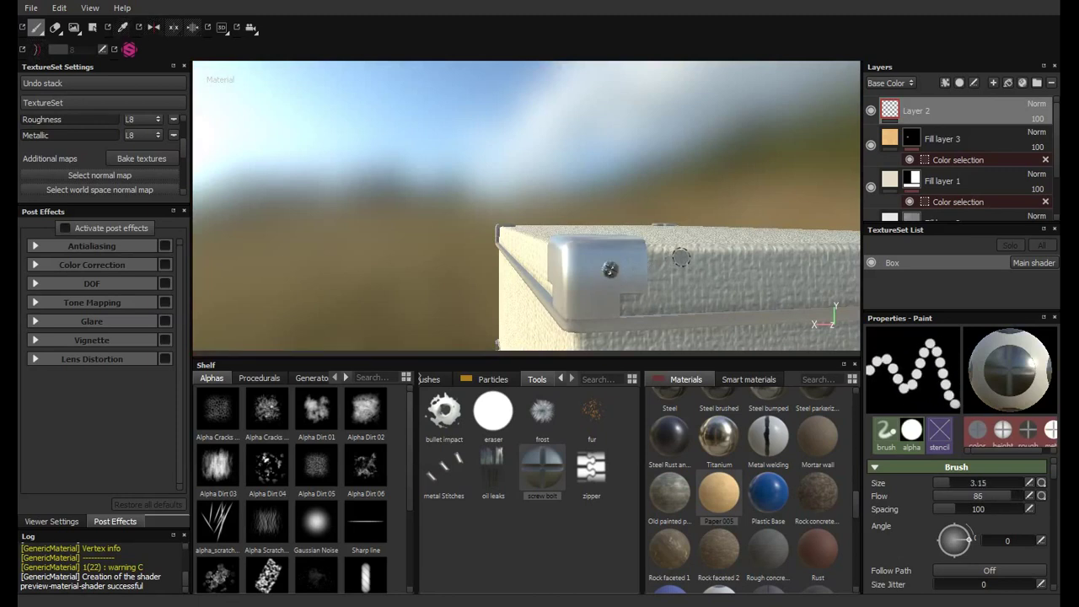
Step: Stamp screw bolts onto the aluminium corner caps, orbiting from corner to corner
mouse_move(716, 243)
alt+middle_down()
mouse_move(684, 238)
mouse_move(747, 222)
mouse_move(601, 212)
alt+middle_up()
mouse_move(600, 213)
alt+mouse_down()
mouse_move(503, 191)
mouse_move(624, 215)
alt+mouse_up()
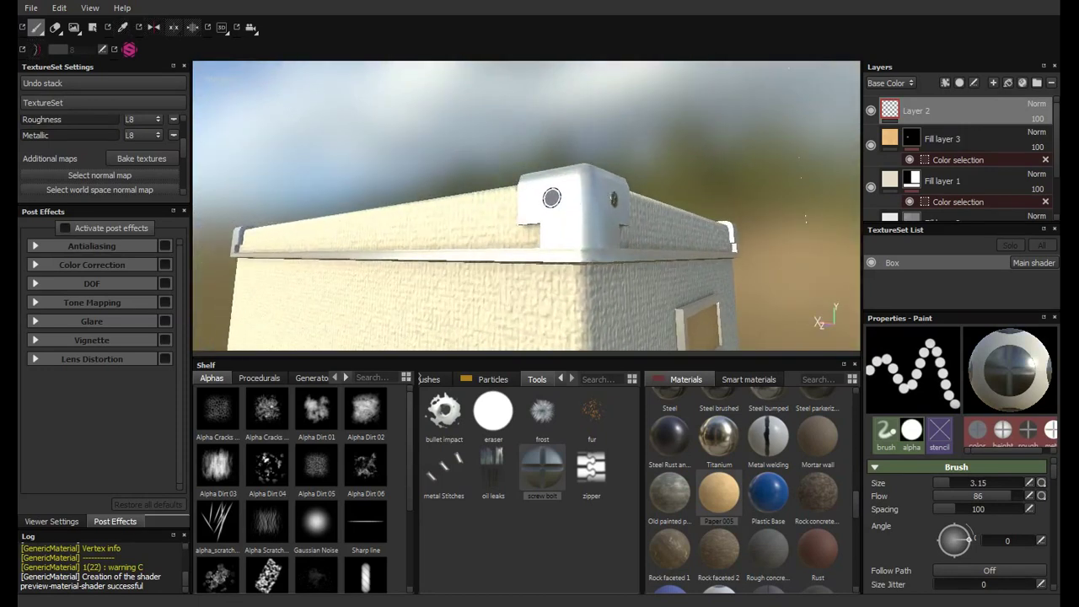
mouse_move(549, 138)
alt+mouse_down()
mouse_move(602, 229)
mouse_move(464, 225)
alt+mouse_up()
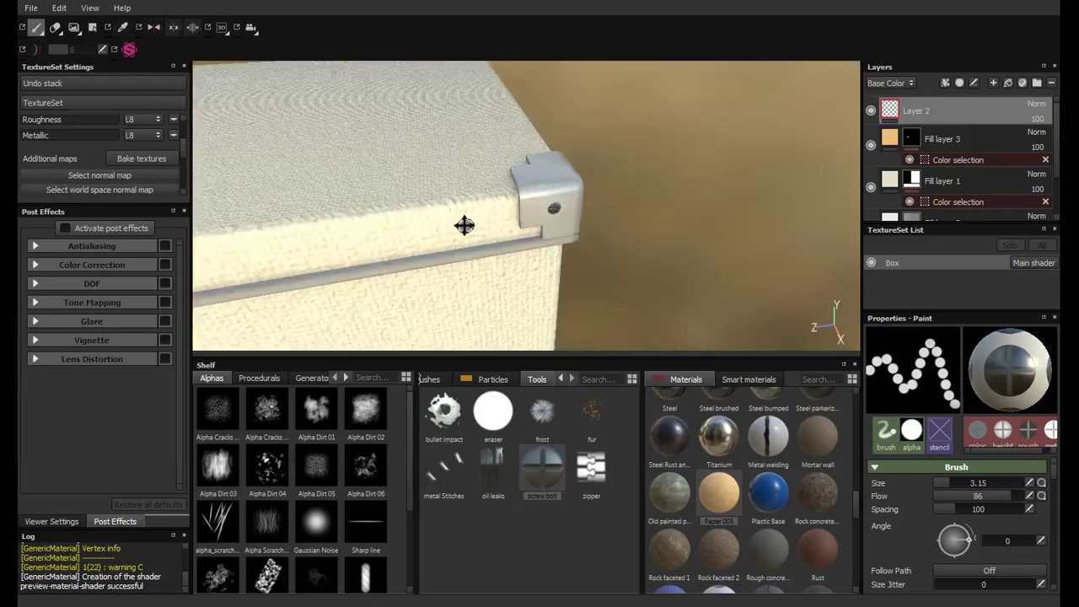
scroll(465, 224, up, 3)
alt+drag(679, 169, 680, 134)
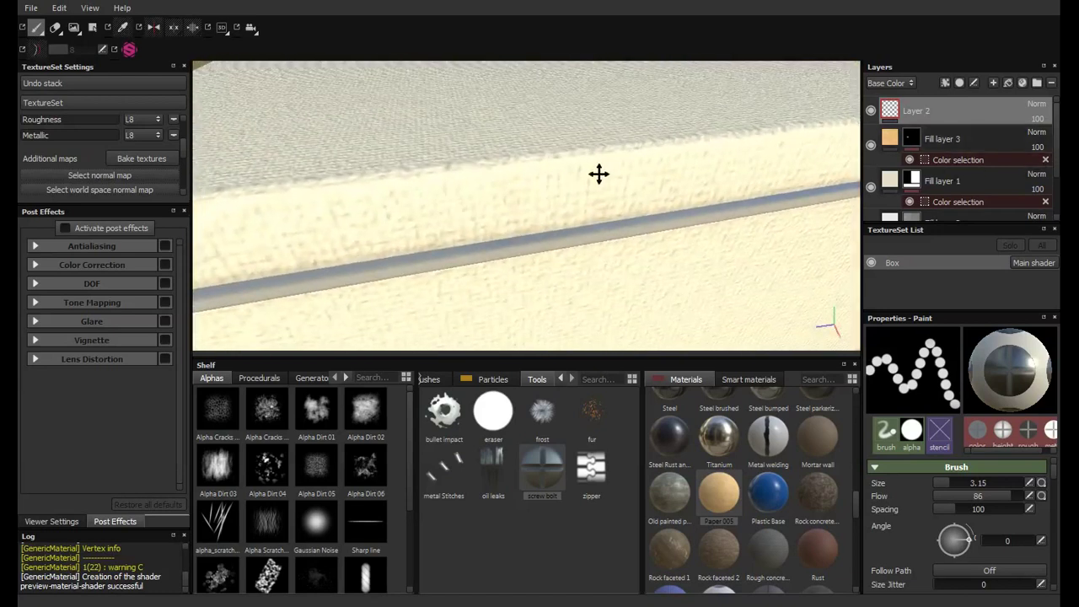
mouse_move(598, 174)
alt+mouse_down()
mouse_move(692, 168)
mouse_move(571, 183)
mouse_move(615, 144)
mouse_move(489, 194)
alt+mouse_up()
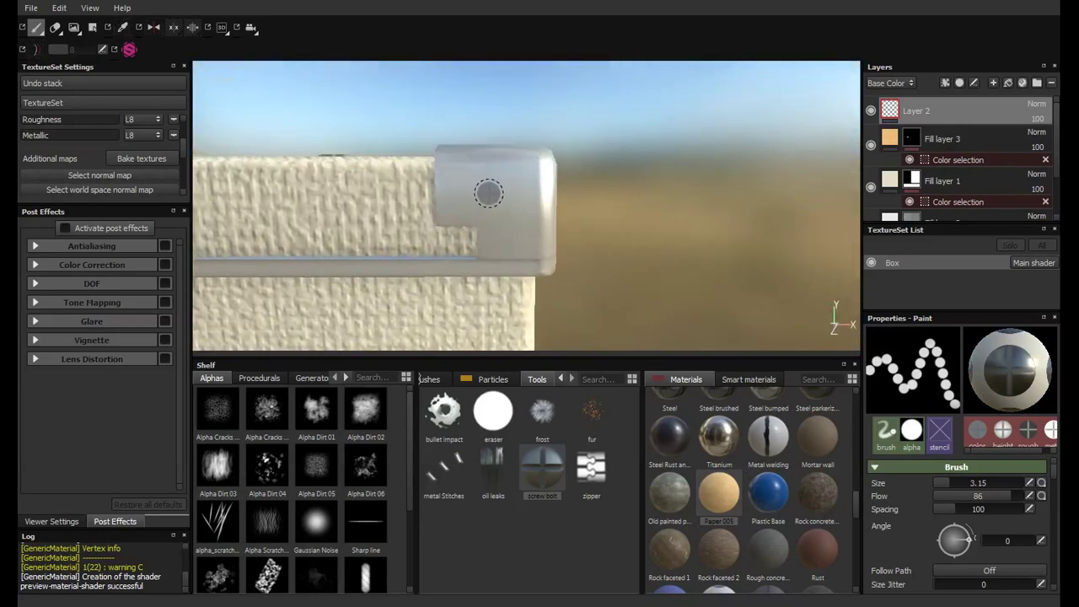
mouse_move(436, 227)
alt+mouse_down()
mouse_move(566, 186)
mouse_move(541, 176)
mouse_move(612, 202)
mouse_move(569, 177)
mouse_move(809, 188)
mouse_move(547, 178)
alt+mouse_up()
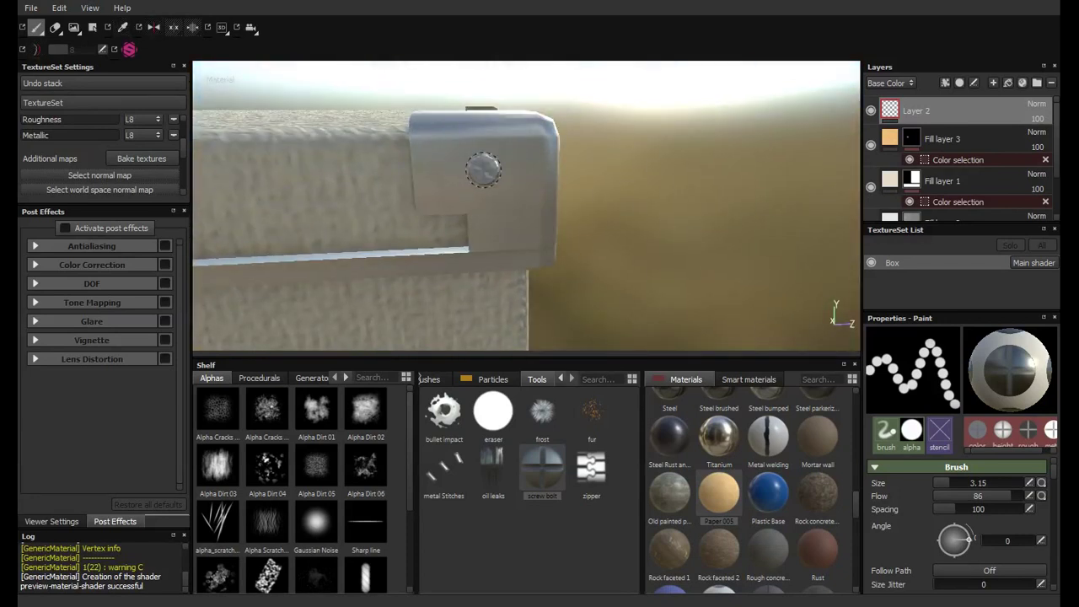
mouse_move(483, 171)
alt+mouse_down()
mouse_move(498, 169)
mouse_move(534, 241)
mouse_move(402, 224)
mouse_move(590, 211)
alt+mouse_up()
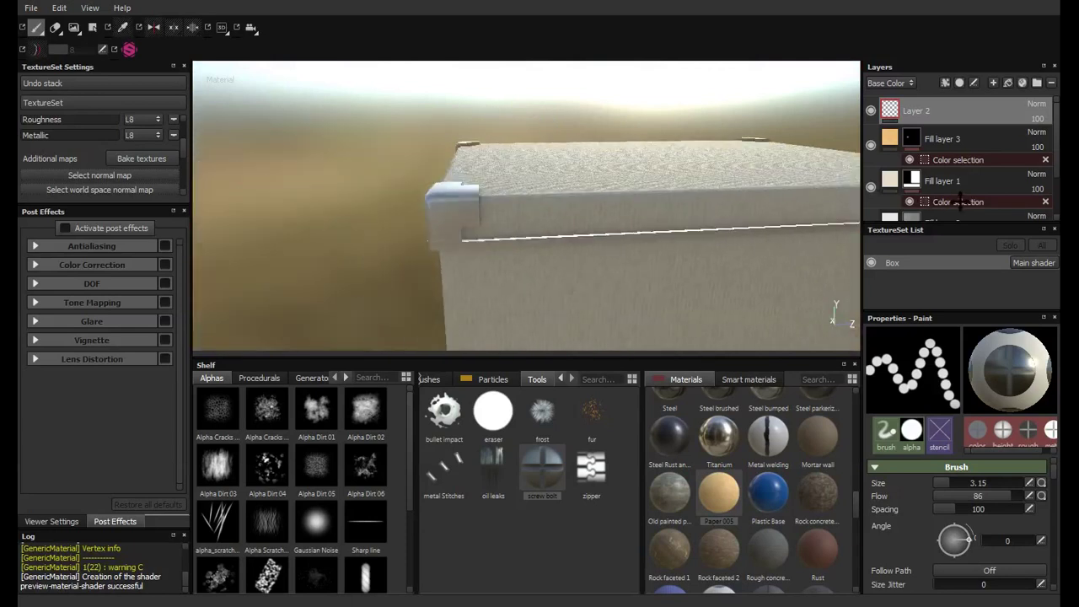
mouse_move(556, 253)
alt+mouse_down()
mouse_move(537, 294)
mouse_move(506, 208)
mouse_move(607, 190)
mouse_move(665, 205)
alt+mouse_up()
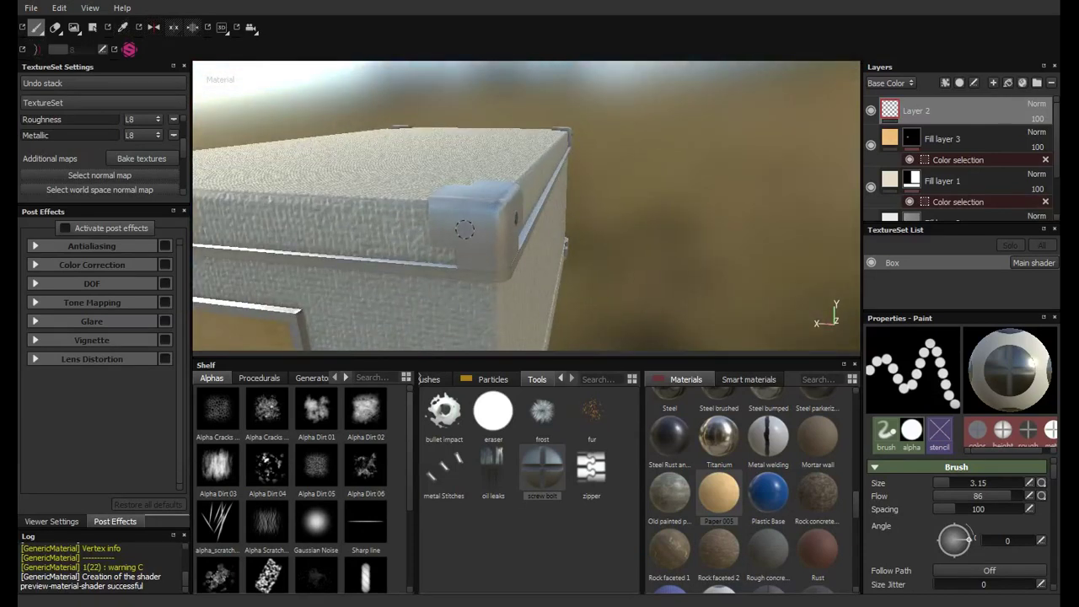
Step: Orbit beneath the box and stamp screw bolts on each lower aluminium corner cap
mouse_move(466, 232)
alt+mouse_down()
mouse_move(487, 157)
mouse_move(506, 283)
mouse_move(498, 15)
mouse_move(509, 258)
mouse_move(503, 111)
mouse_move(484, 209)
alt+mouse_up()
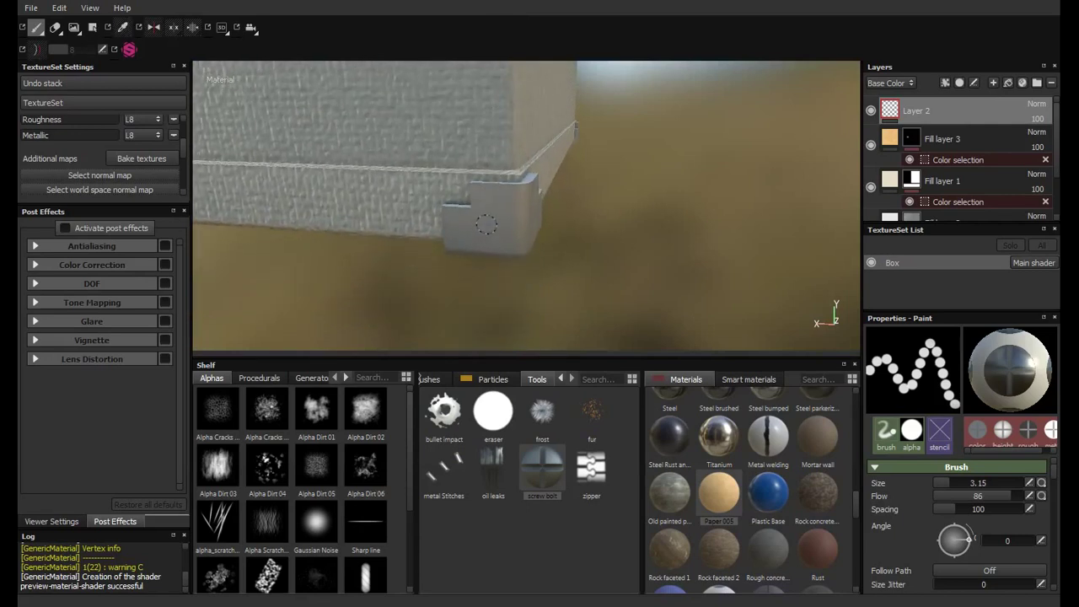
mouse_move(557, 194)
alt+mouse_down()
mouse_move(379, 188)
mouse_move(556, 195)
mouse_move(680, 155)
mouse_move(267, 191)
alt+mouse_up()
alt+drag(636, 185, 657, 305)
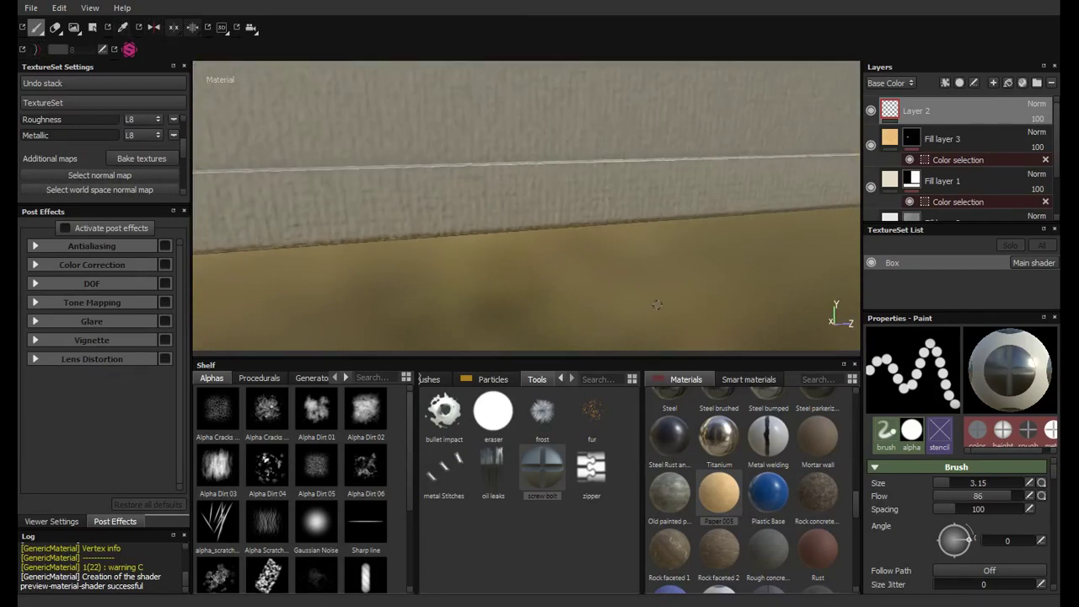
mouse_move(505, 193)
alt+mouse_down()
mouse_move(540, 253)
mouse_move(543, 241)
mouse_move(498, 216)
alt+mouse_up()
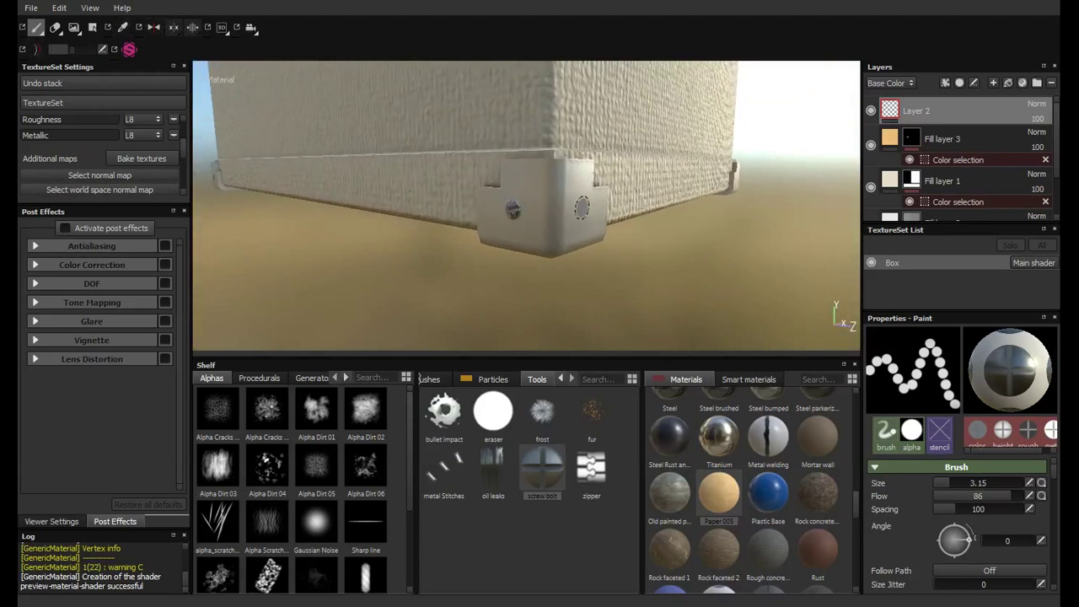
mouse_move(615, 185)
alt+mouse_down()
mouse_move(667, 178)
mouse_move(501, 198)
mouse_move(645, 222)
mouse_move(591, 211)
alt+mouse_up()
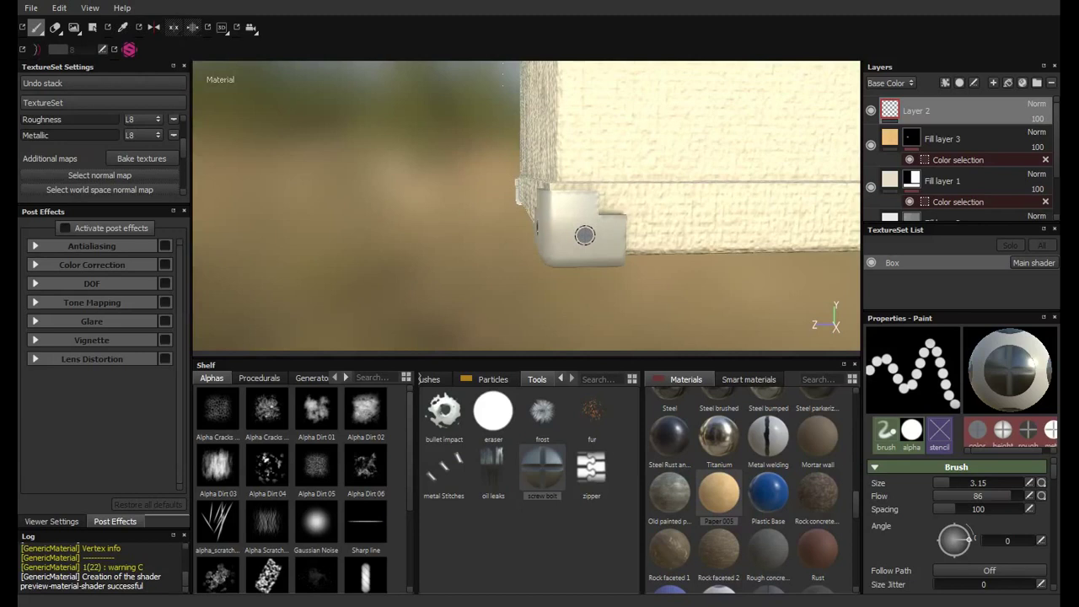
mouse_move(624, 195)
alt+mouse_down()
mouse_move(663, 193)
mouse_move(627, 240)
mouse_move(480, 251)
alt+mouse_up()
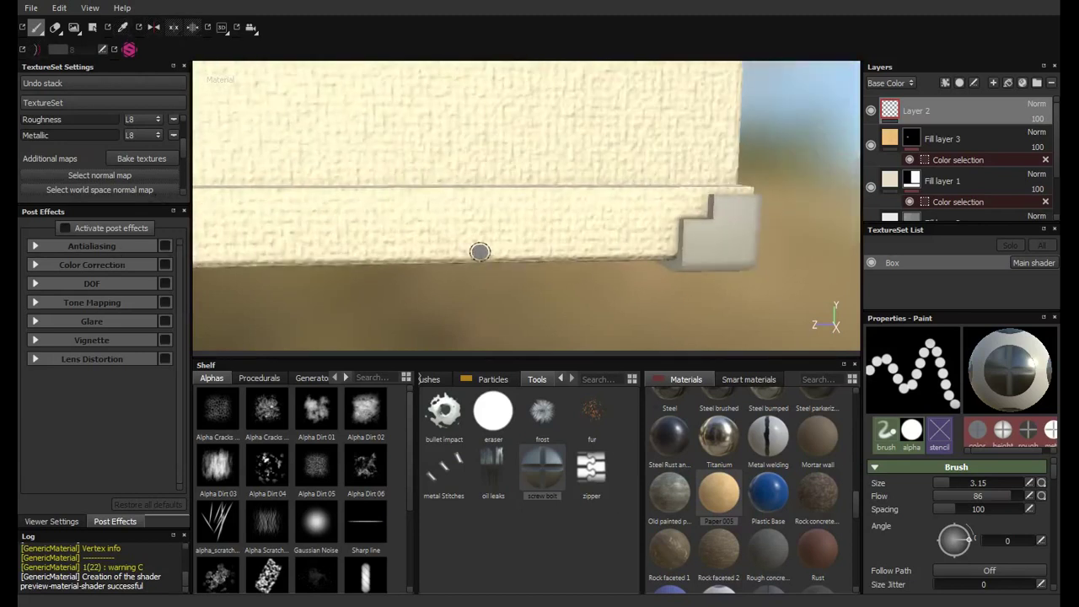
mouse_move(718, 224)
alt+mouse_down()
mouse_move(734, 244)
mouse_move(599, 233)
mouse_move(532, 214)
mouse_move(602, 232)
alt+mouse_up()
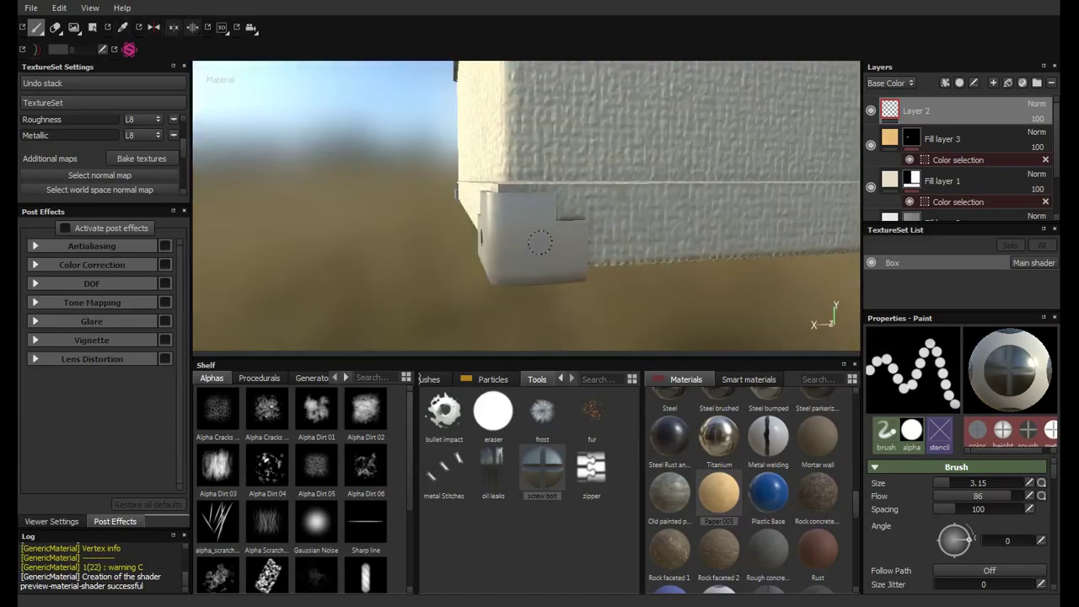
Step: Shrink the brush to 1.33, stamp a screw on the label plate's right end, and review the front
alt+middle_drag(615, 139, 669, 149)
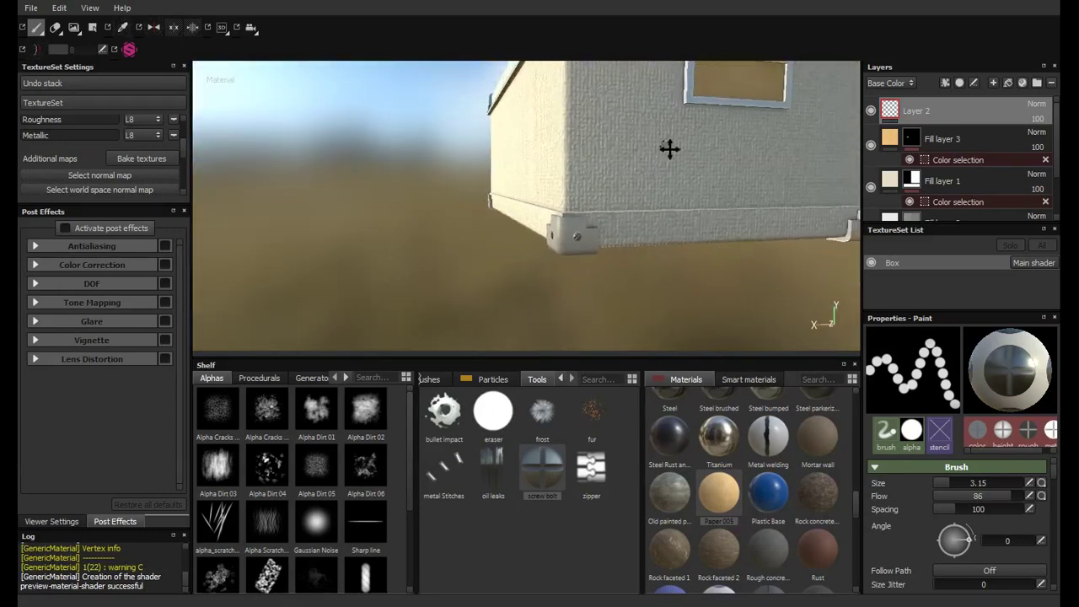
alt+drag(669, 149, 610, 329)
alt+right_drag(610, 330, 541, 203)
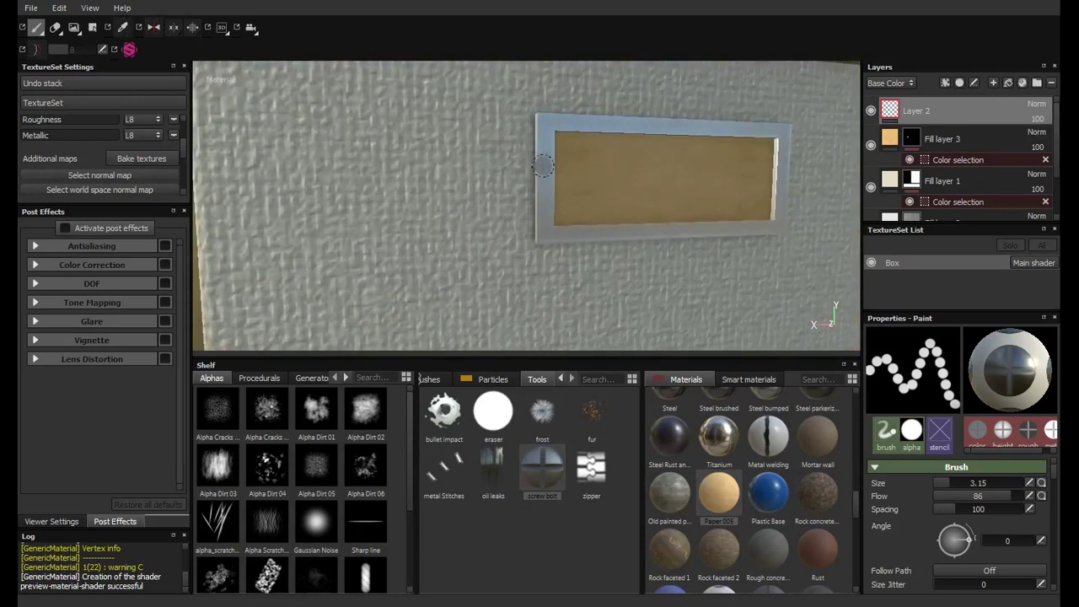
ctrl+right_drag(542, 165, 542, 165)
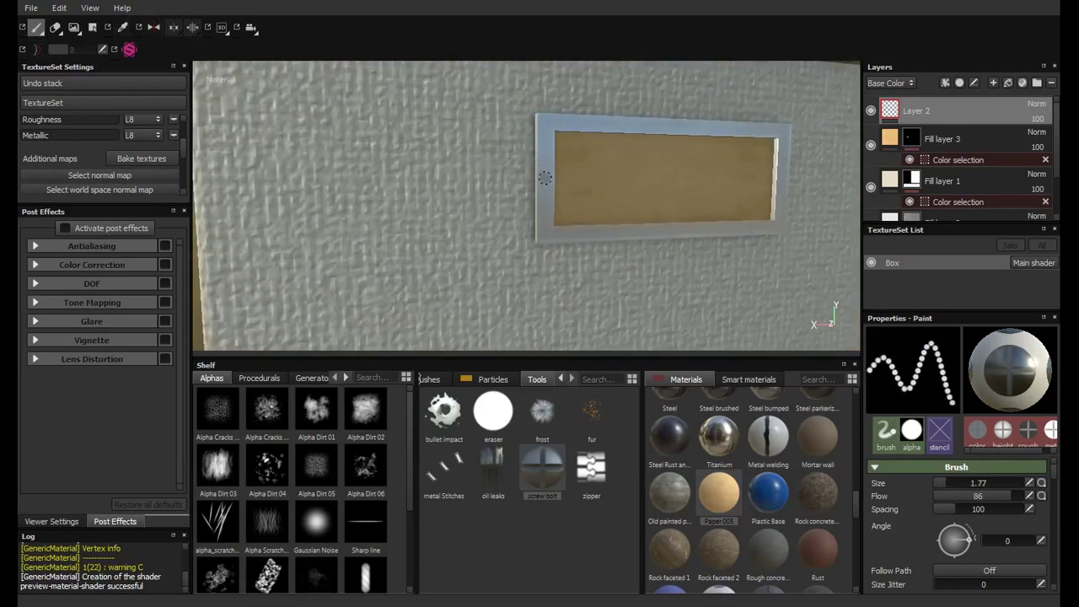
click(544, 177)
scroll(711, 205, down, 5)
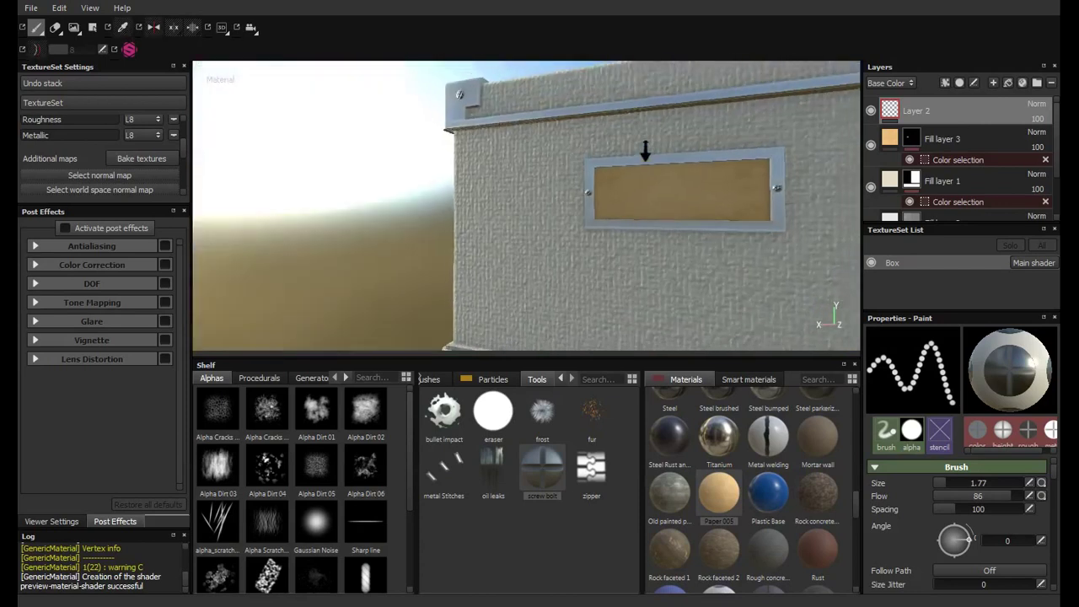
mouse_move(644, 149)
alt+mouse_down()
mouse_move(540, 168)
mouse_move(570, 140)
alt+mouse_up()
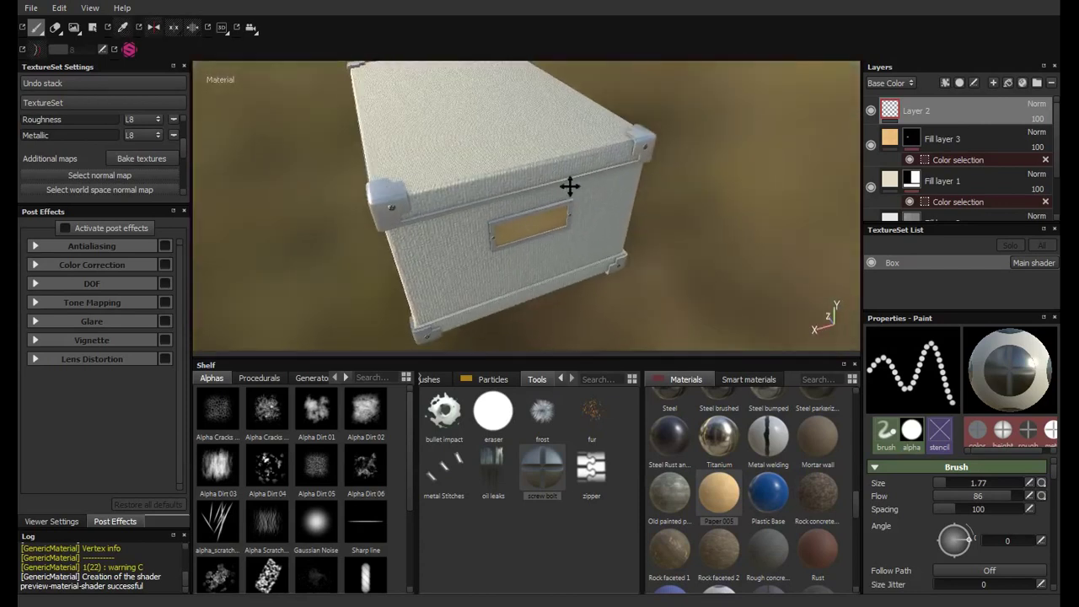
alt+drag(551, 212, 553, 177)
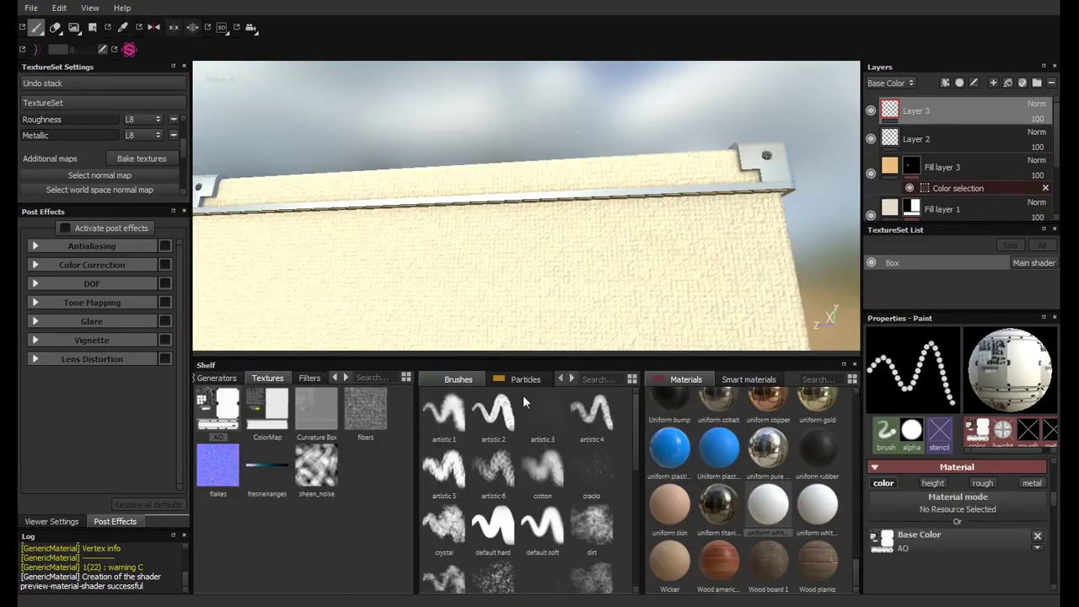
Step: Choose the liquid stream particle brush and turn the view to the box front
click(526, 381)
click(596, 473)
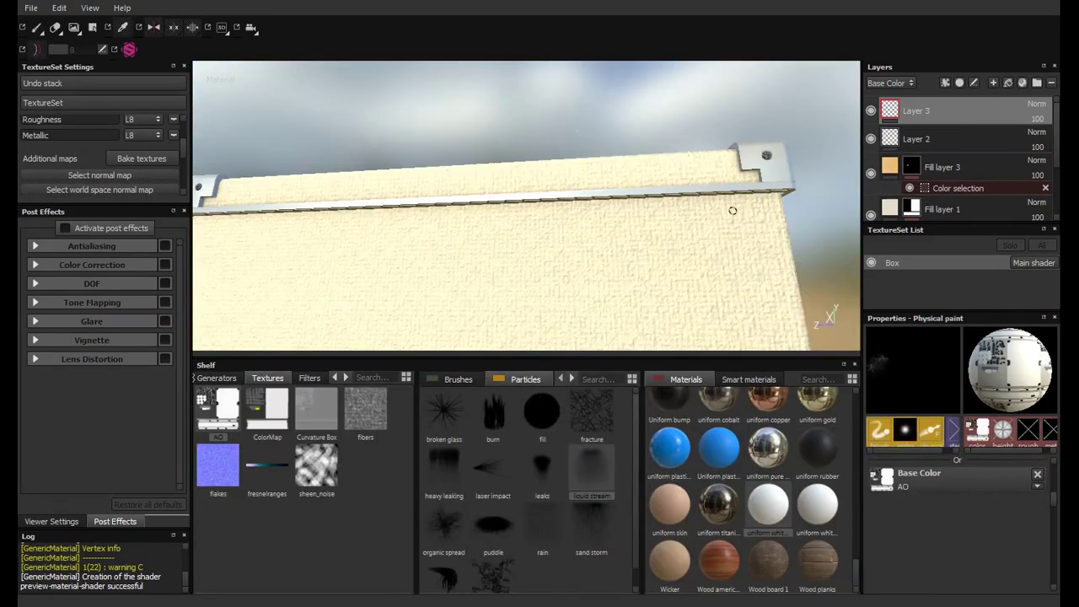
alt+drag(676, 266, 574, 225)
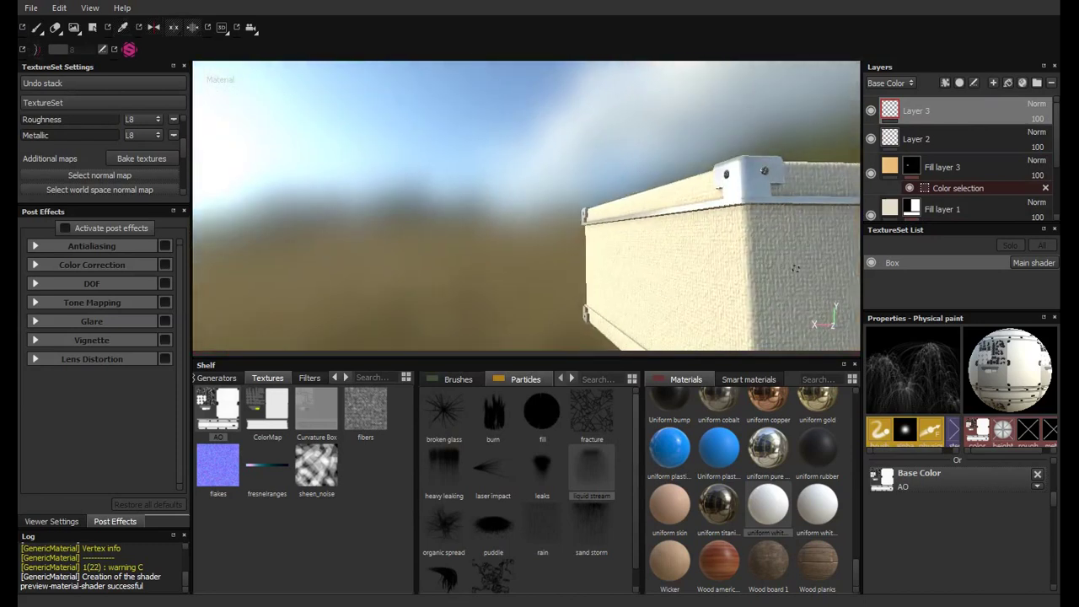
alt+drag(795, 268, 607, 220)
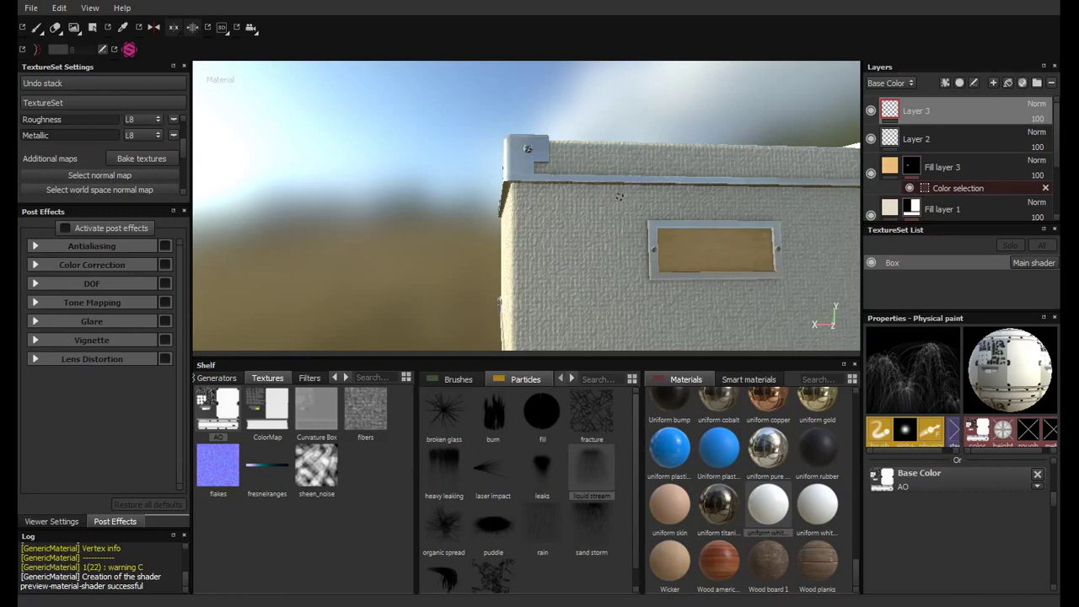
alt+drag(620, 196, 540, 211)
Step: Give the particle brush the Alpha Cracks alpha shape
click(211, 376)
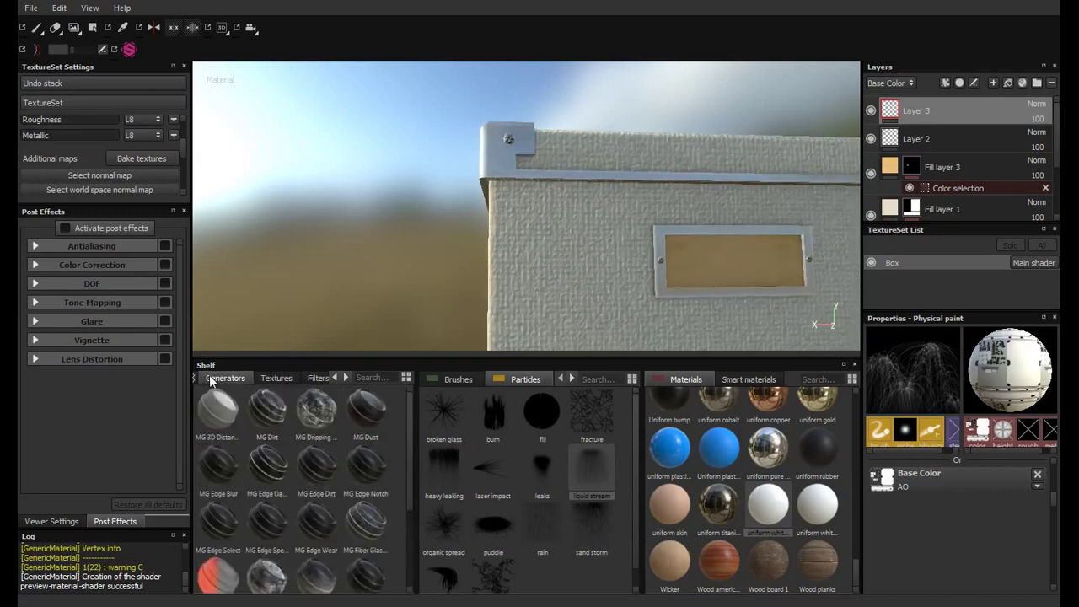
click(195, 376)
click(194, 376)
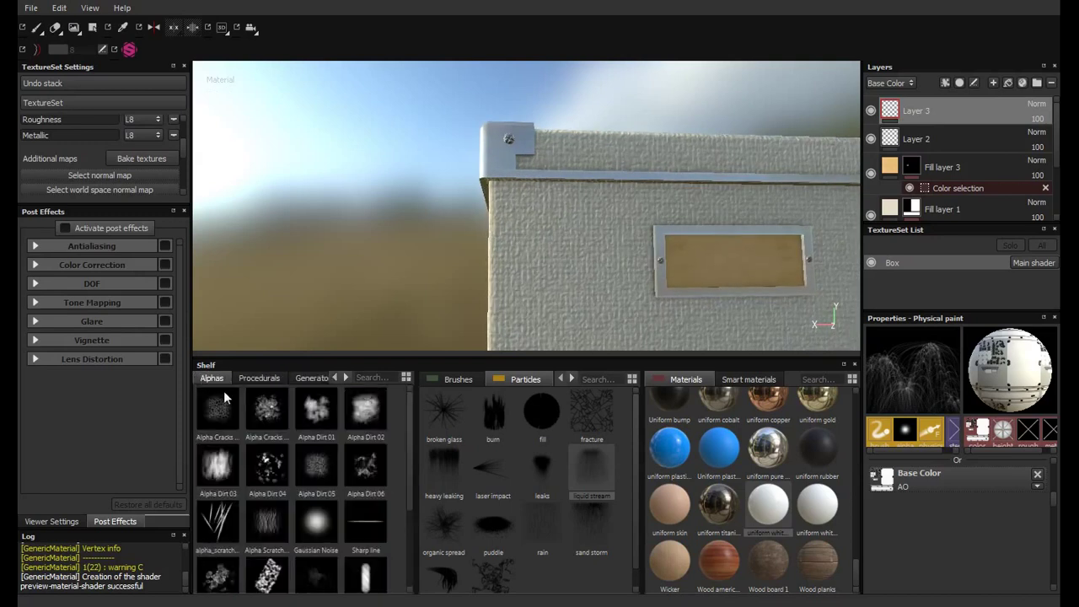
click(268, 412)
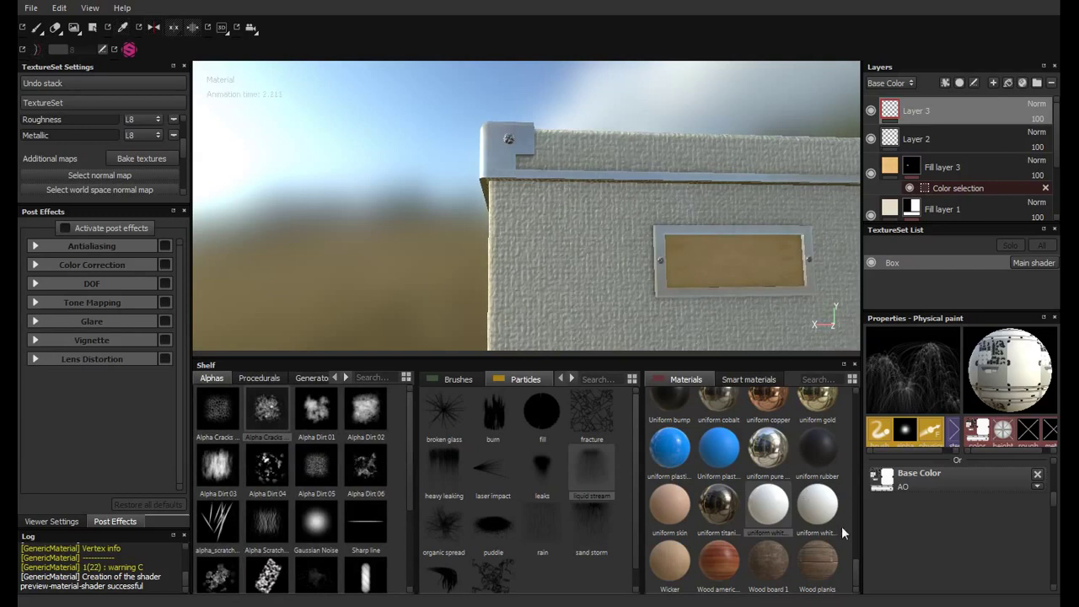
Step: Pick uniform rubber, set Layer 3 opacity to 37, and spray specks along the top edge
click(817, 448)
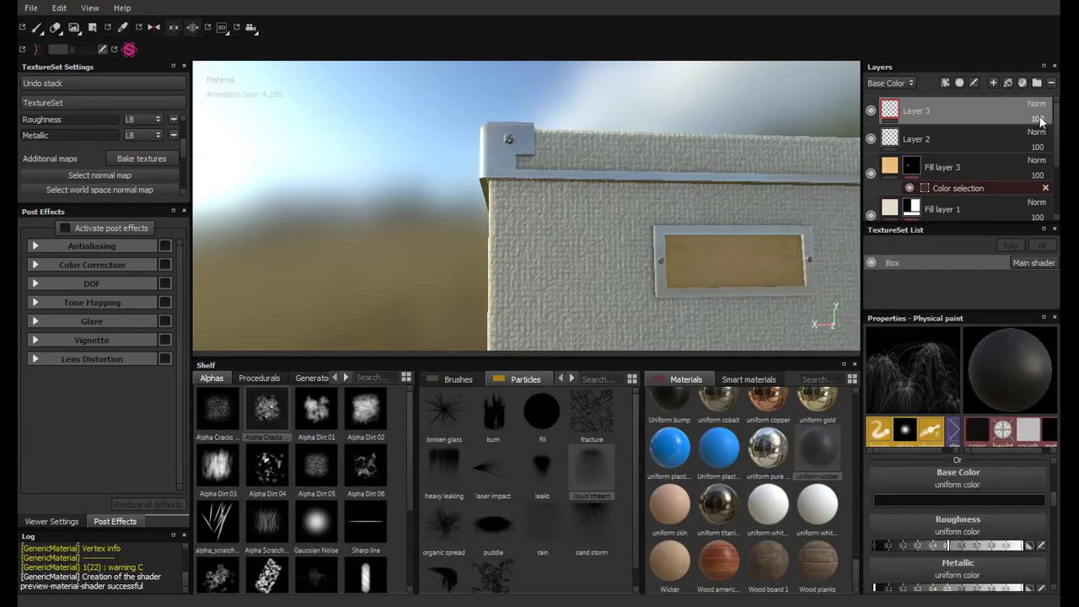
drag(1019, 131, 1016, 127)
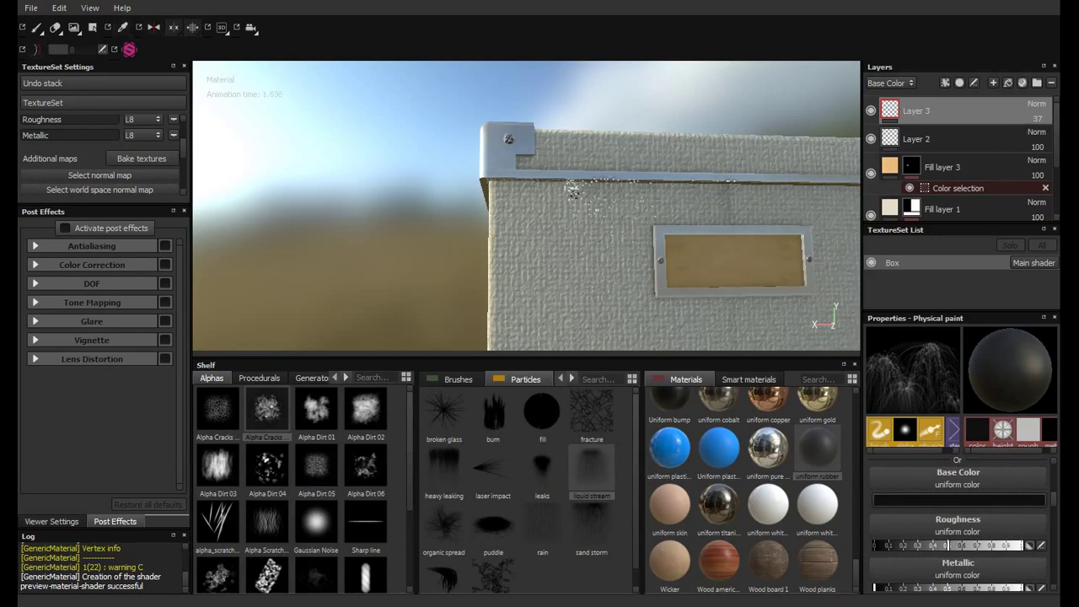
drag(590, 170, 558, 202)
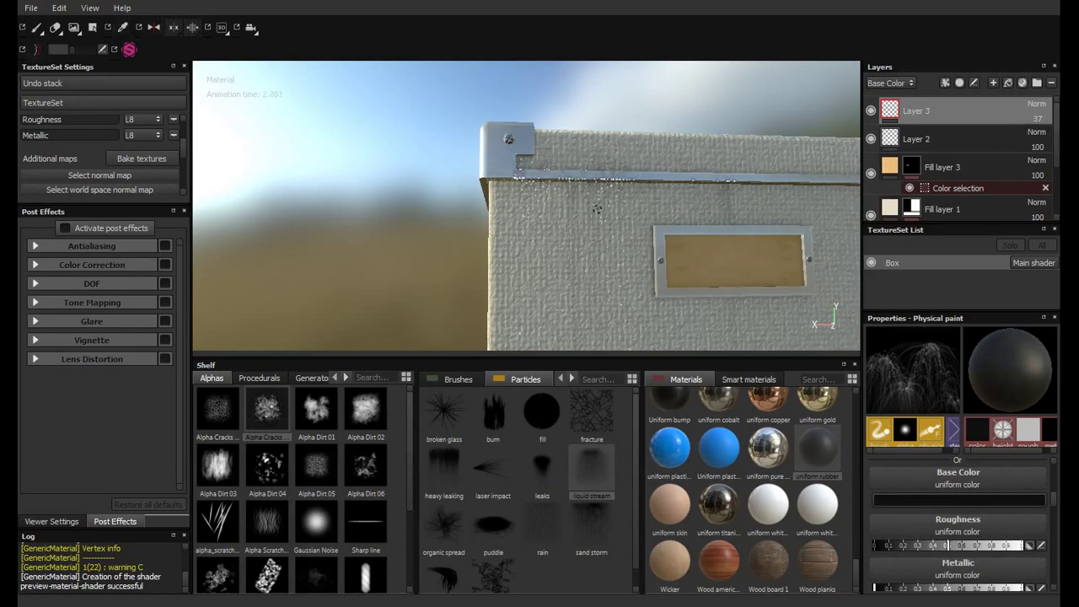
key(ctrl)
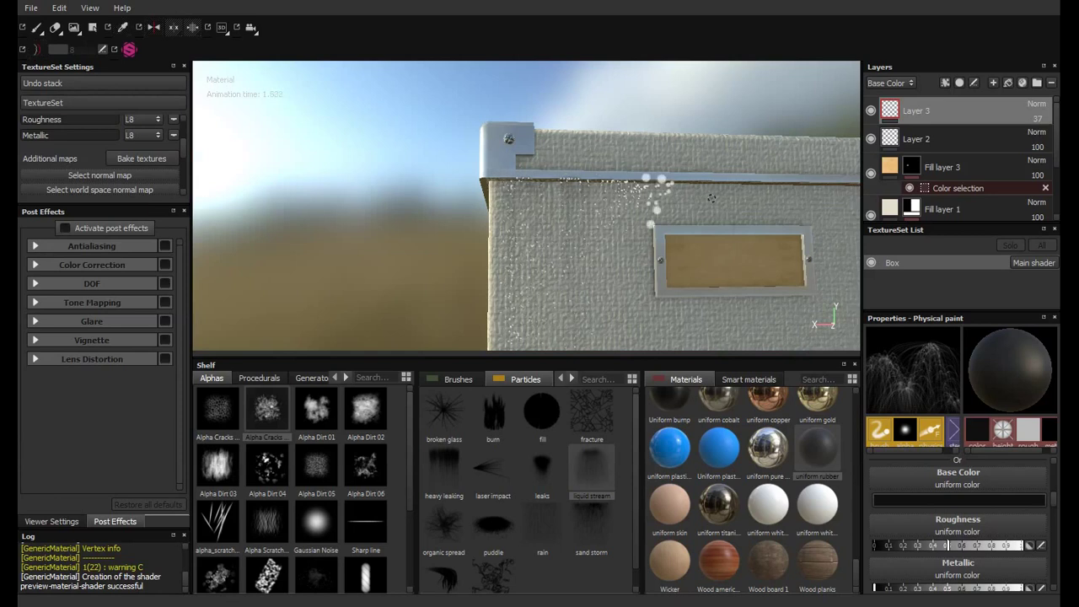
alt+drag(629, 193, 425, 198)
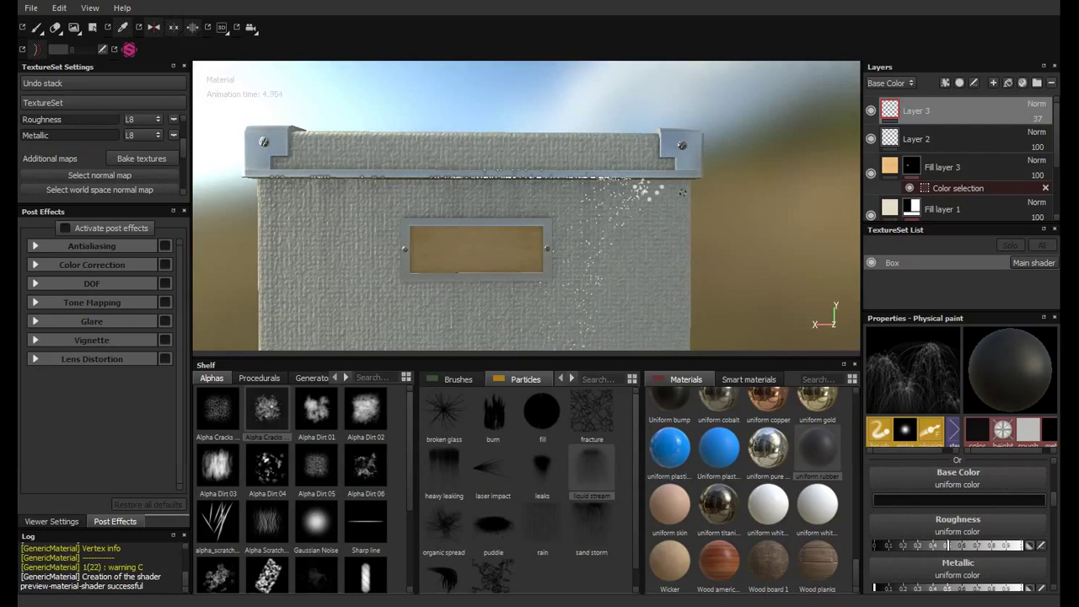
drag(696, 192, 715, 188)
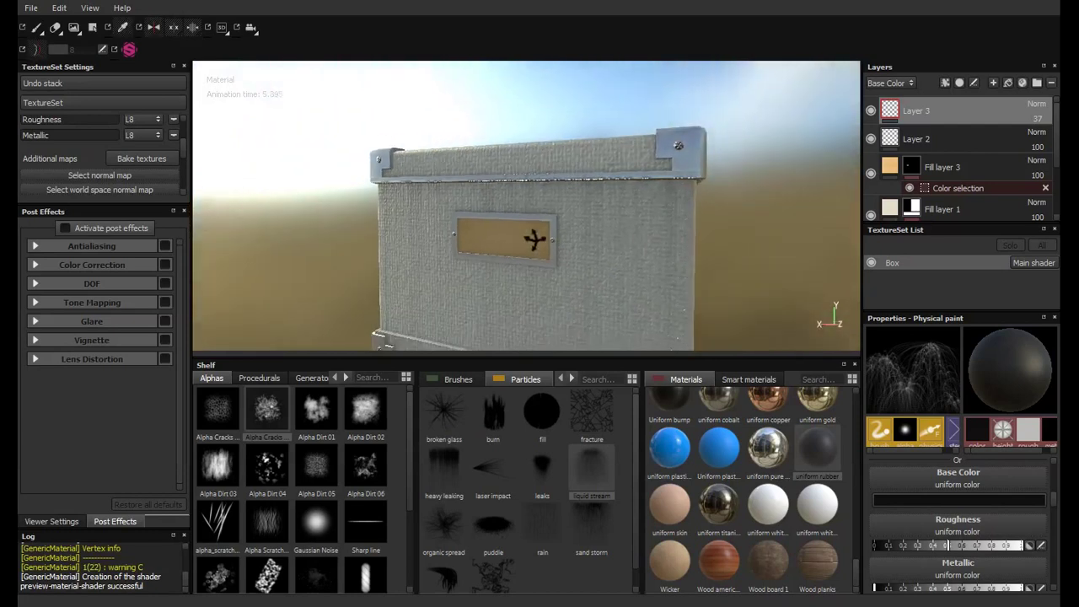
Step: Spray more particle specks along the top edges around the top-left corner
alt+drag(540, 253, 607, 284)
alt+right_drag(607, 284, 475, 219)
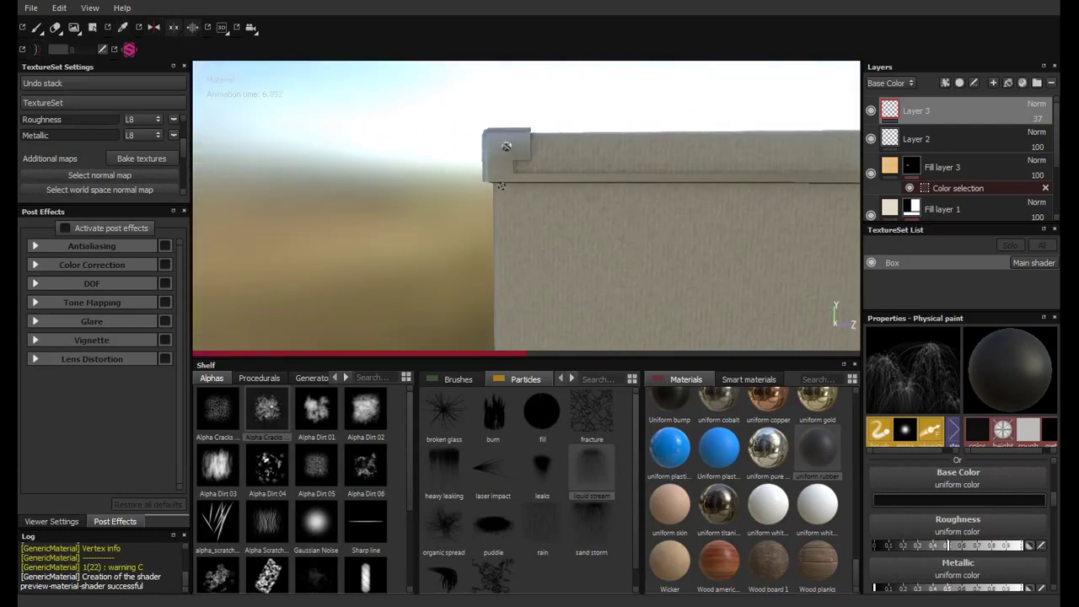
mouse_move(589, 189)
mouse_down()
mouse_move(838, 198)
mouse_move(542, 219)
mouse_move(366, 189)
mouse_up()
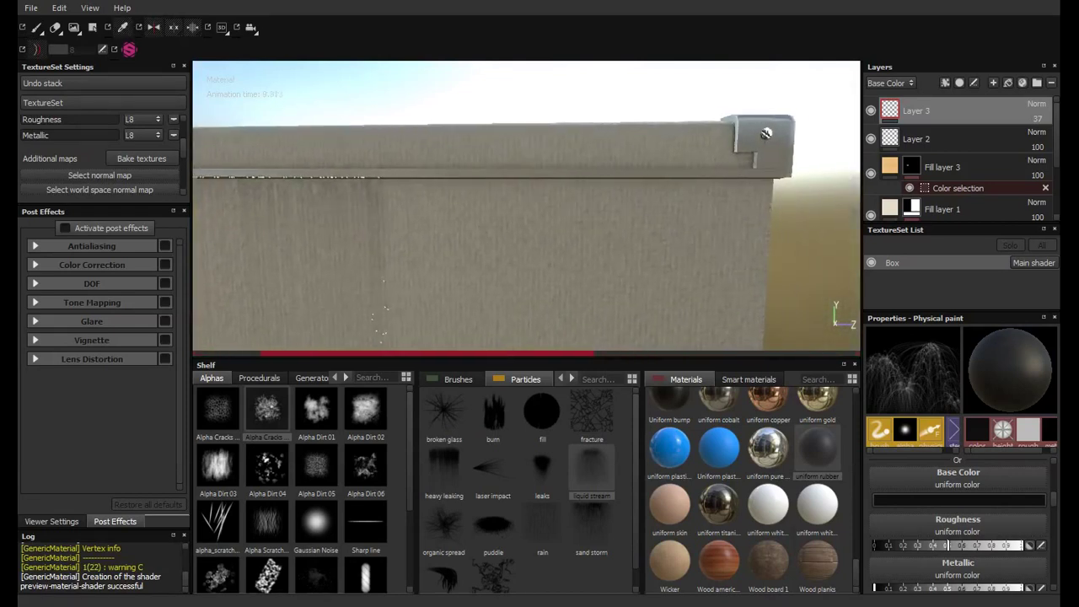
mouse_move(438, 186)
mouse_down()
mouse_move(674, 190)
mouse_move(766, 209)
mouse_up()
mouse_move(756, 133)
alt+mouse_down()
mouse_move(672, 202)
mouse_move(455, 195)
mouse_move(515, 213)
alt+mouse_up()
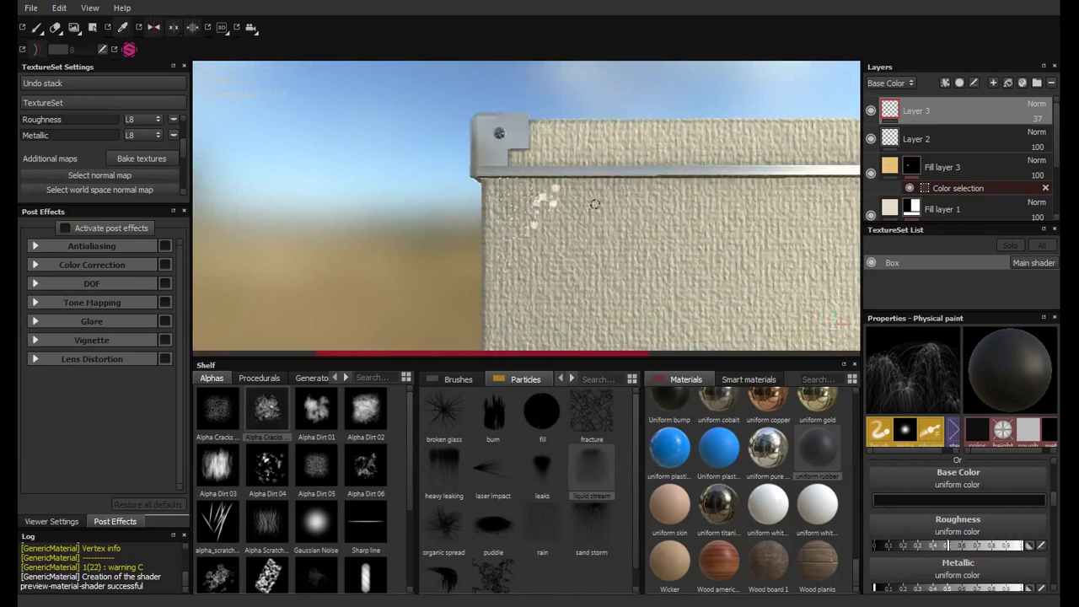
mouse_move(595, 204)
mouse_down()
mouse_move(813, 202)
mouse_move(497, 200)
mouse_up()
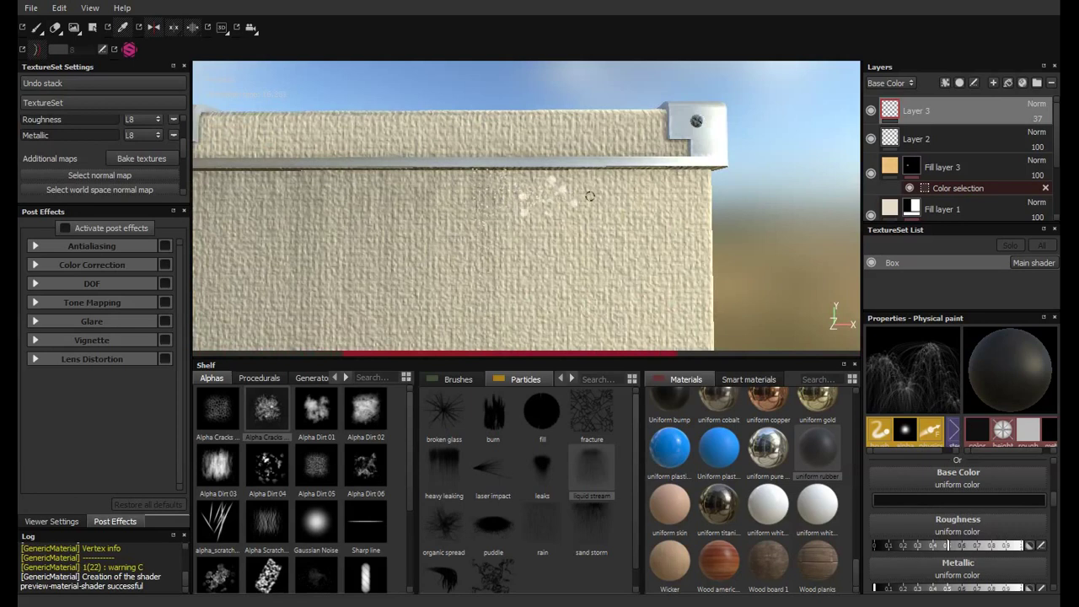
mouse_move(590, 196)
mouse_down()
mouse_move(699, 198)
mouse_move(624, 215)
mouse_up()
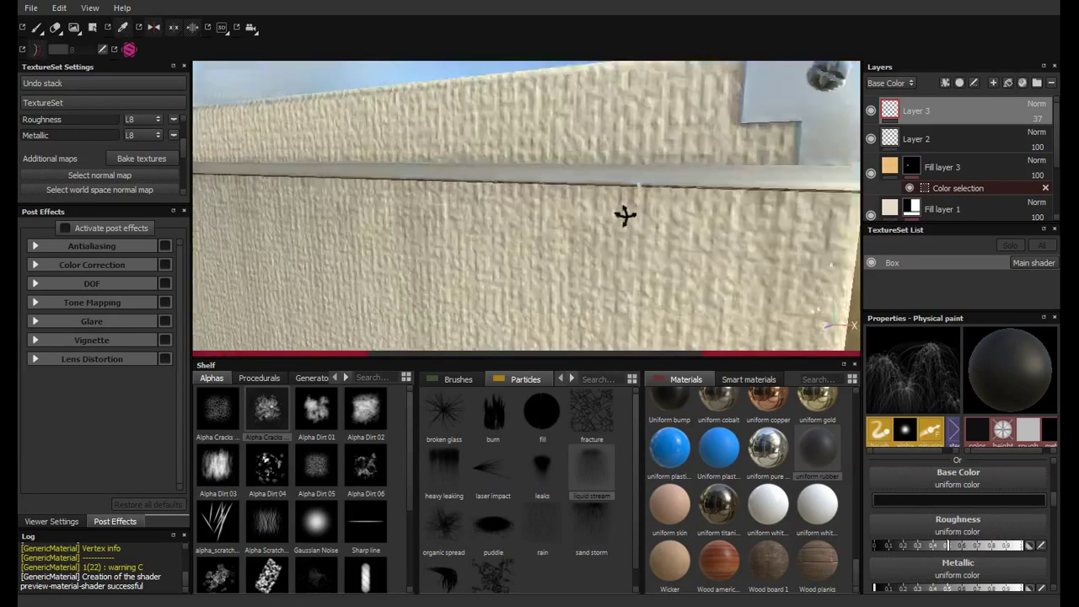
mouse_move(625, 215)
alt+right_down()
mouse_move(533, 207)
mouse_move(530, 80)
alt+right_up()
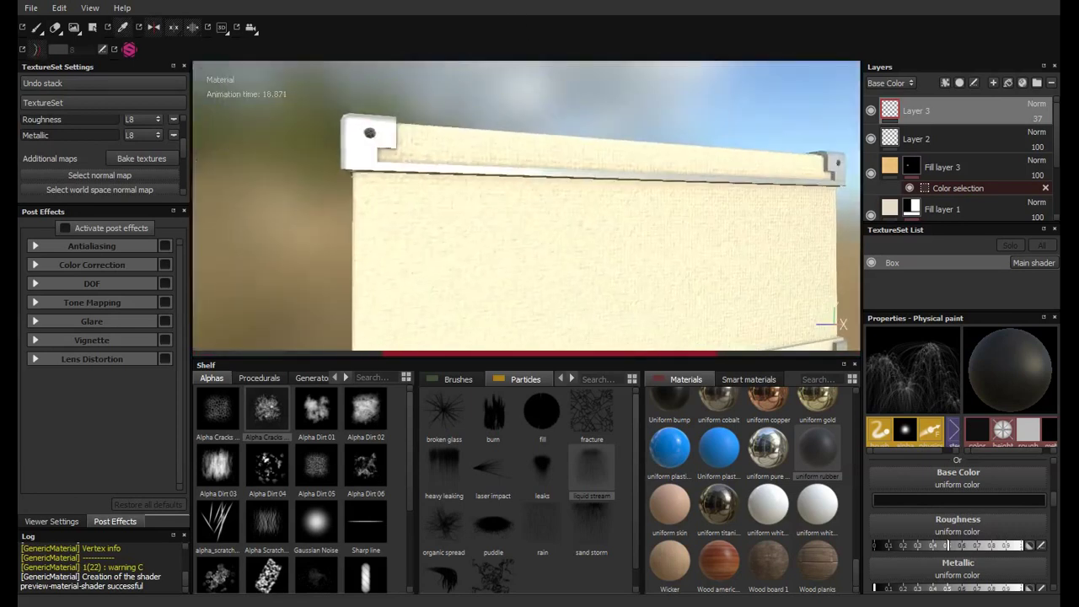
Step: Spray uniform-rubber particle specks across the label plate
key(p)
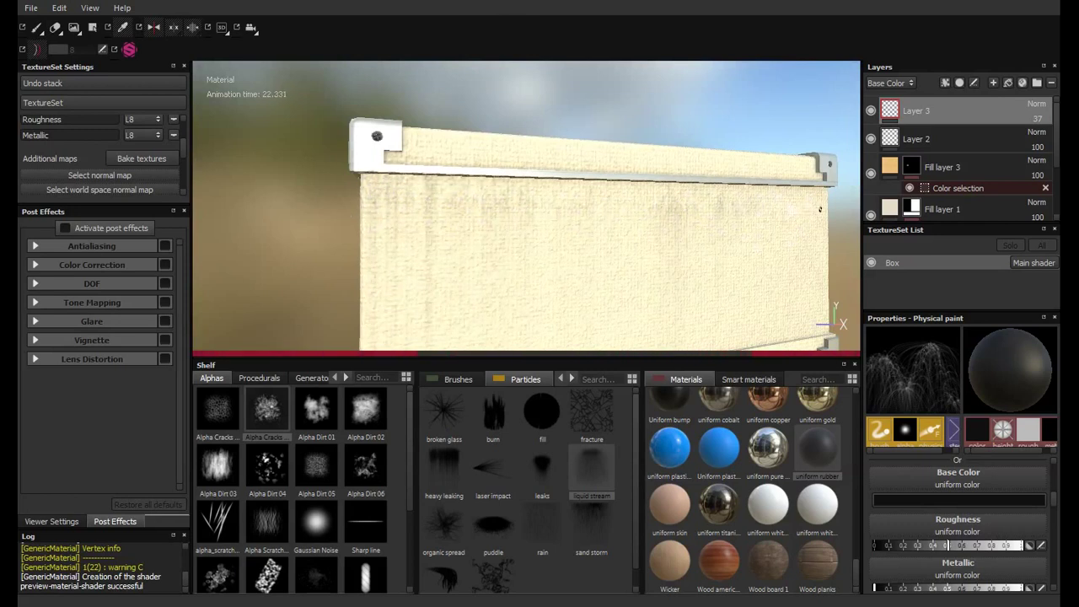
mouse_move(771, 176)
alt+mouse_down()
mouse_move(434, 187)
mouse_move(545, 192)
alt+mouse_up()
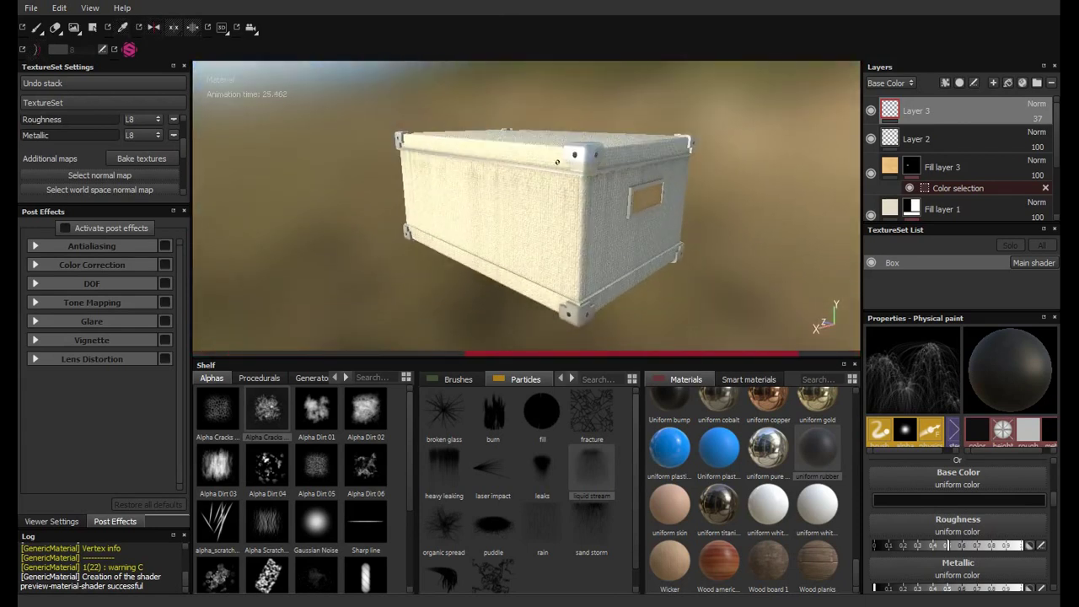
mouse_move(618, 201)
alt+mouse_down()
mouse_move(539, 180)
mouse_move(699, 185)
mouse_move(492, 188)
mouse_move(644, 183)
mouse_move(559, 149)
alt+mouse_up()
alt+right_drag(559, 150, 456, 272)
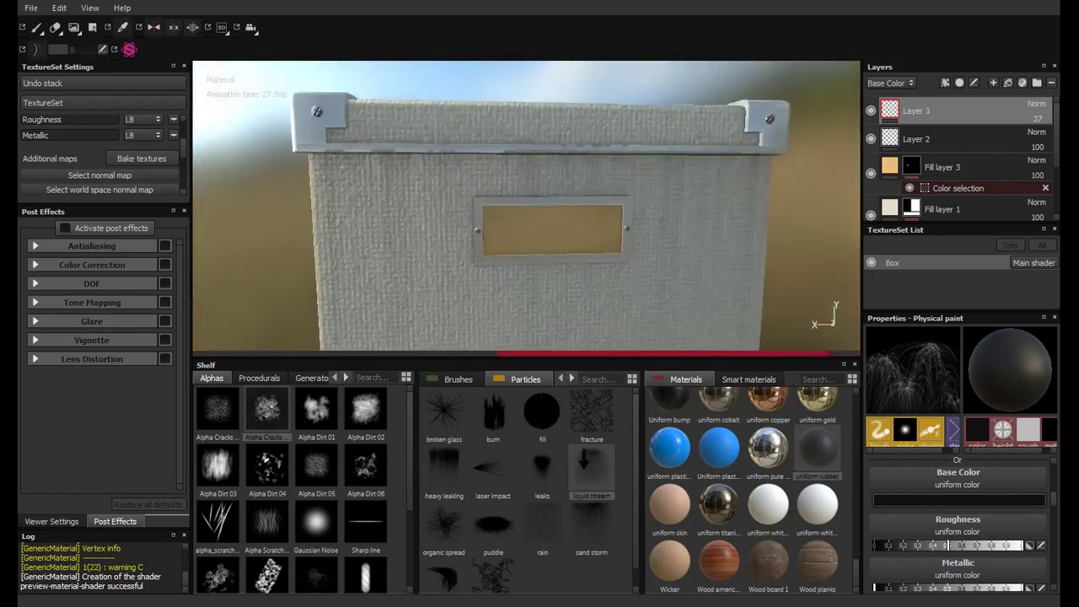
drag(468, 226, 640, 228)
alt+drag(727, 239, 714, 191)
alt+right_drag(714, 192, 675, 211)
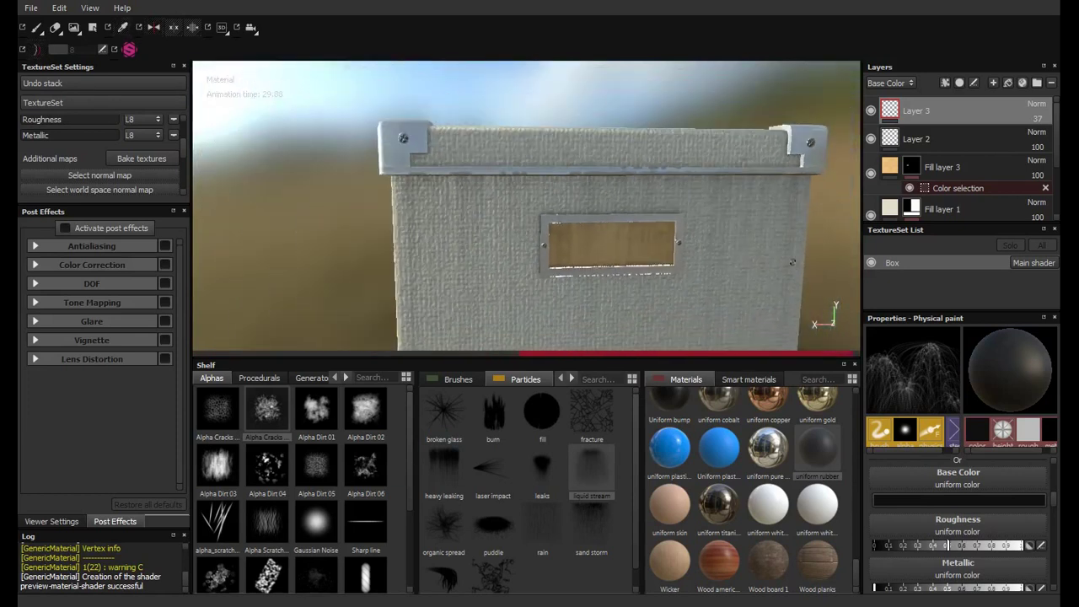
mouse_move(674, 211)
alt+mouse_down()
mouse_move(631, 228)
mouse_move(570, 197)
mouse_move(581, 216)
mouse_move(699, 193)
mouse_move(641, 198)
alt+mouse_up()
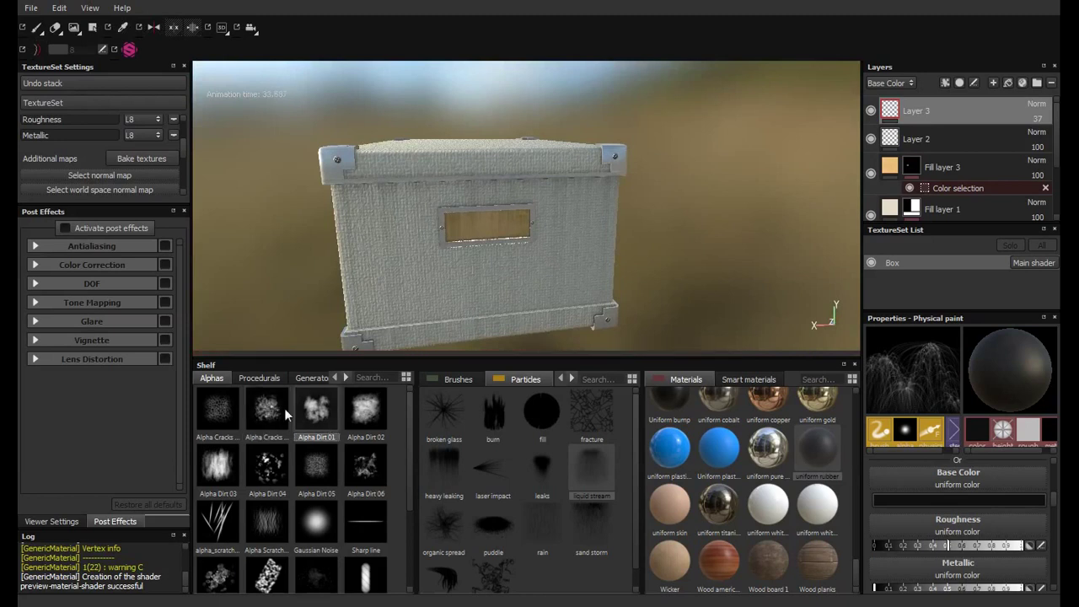
click(452, 380)
click(452, 415)
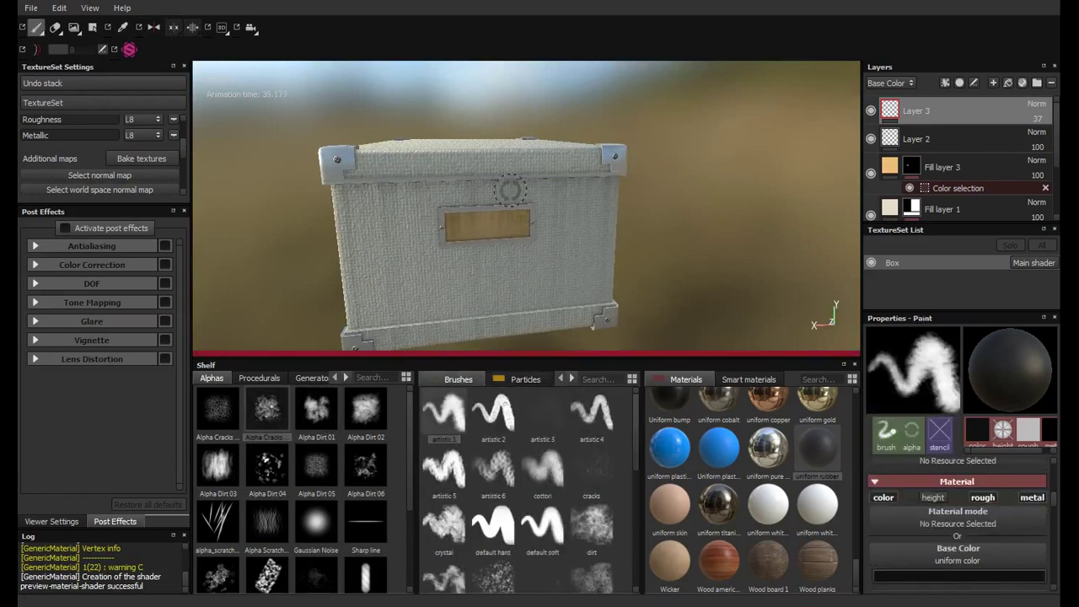
mouse_move(651, 218)
alt+mouse_down()
mouse_move(445, 214)
mouse_move(526, 224)
alt+mouse_up()
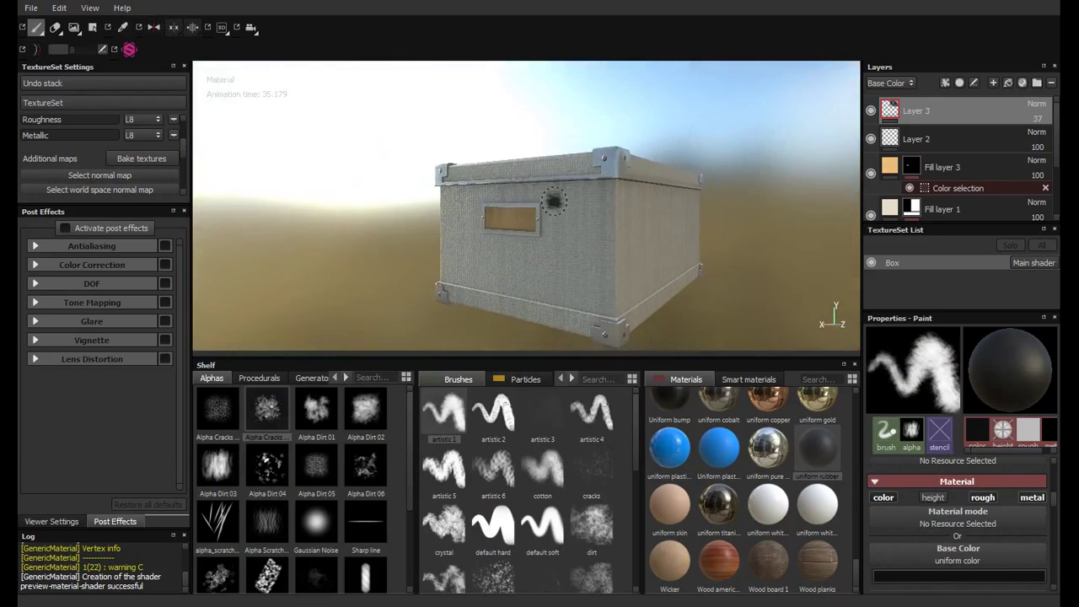
scroll(526, 224, up, 3)
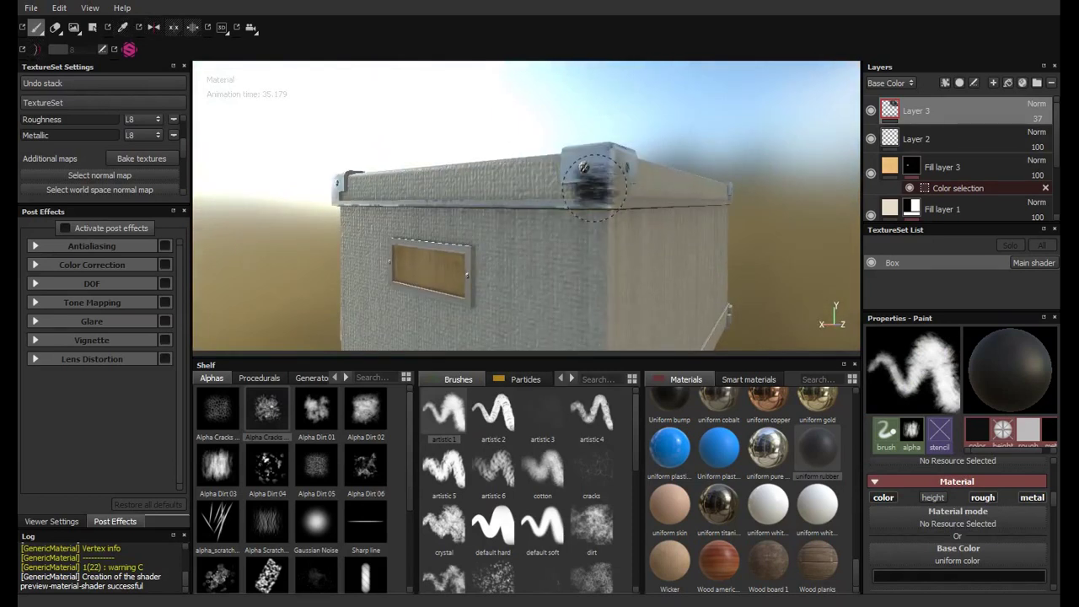
click(574, 242)
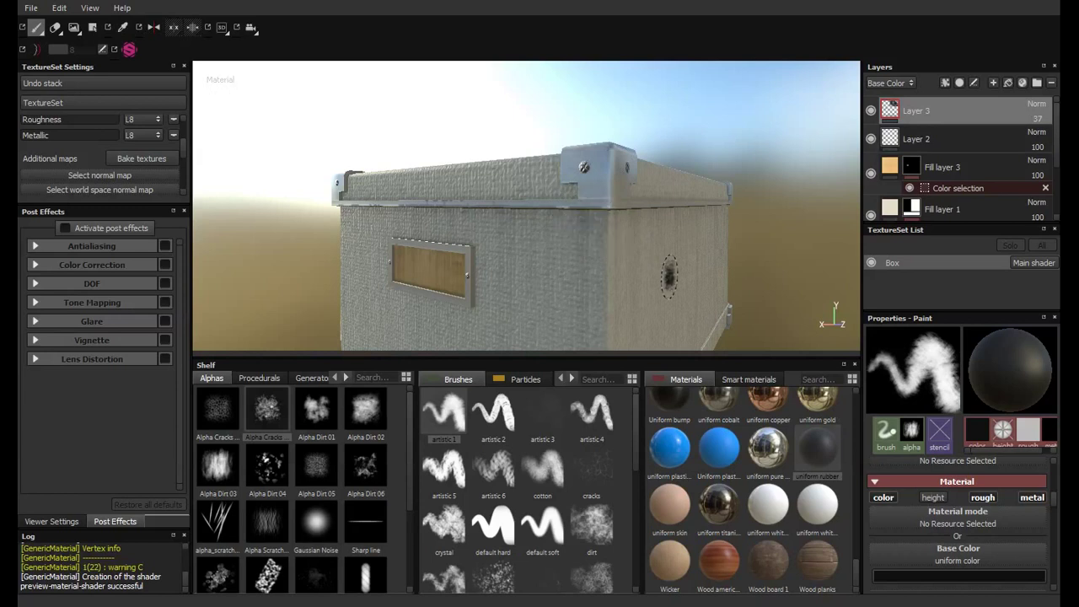
mouse_move(608, 230)
alt+mouse_down()
mouse_move(582, 70)
mouse_move(585, 251)
mouse_move(669, 241)
mouse_move(579, 203)
alt+mouse_up()
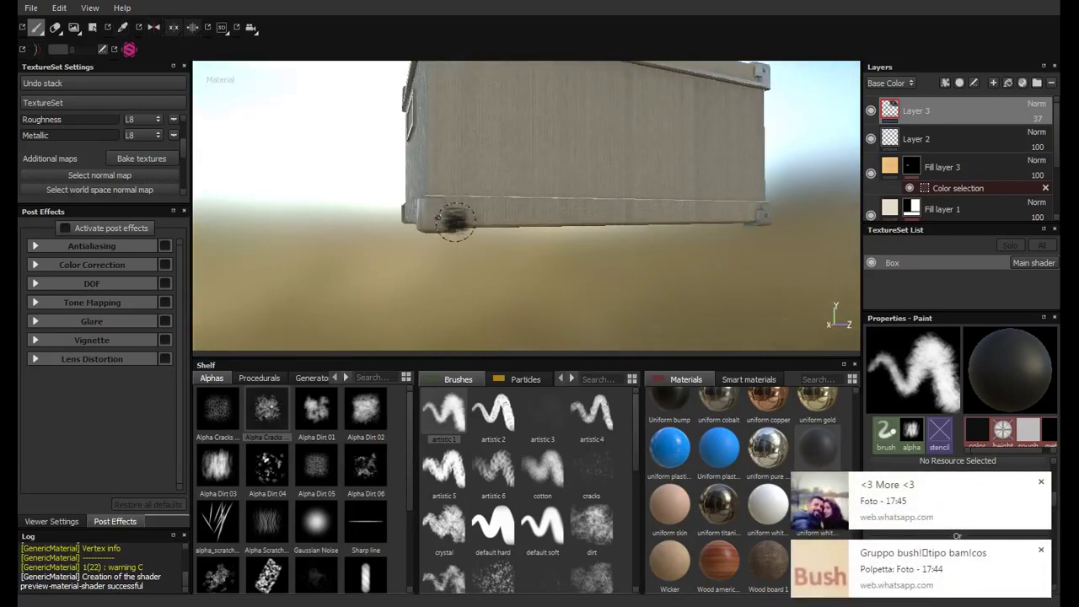
alt+right_drag(653, 228, 650, 243)
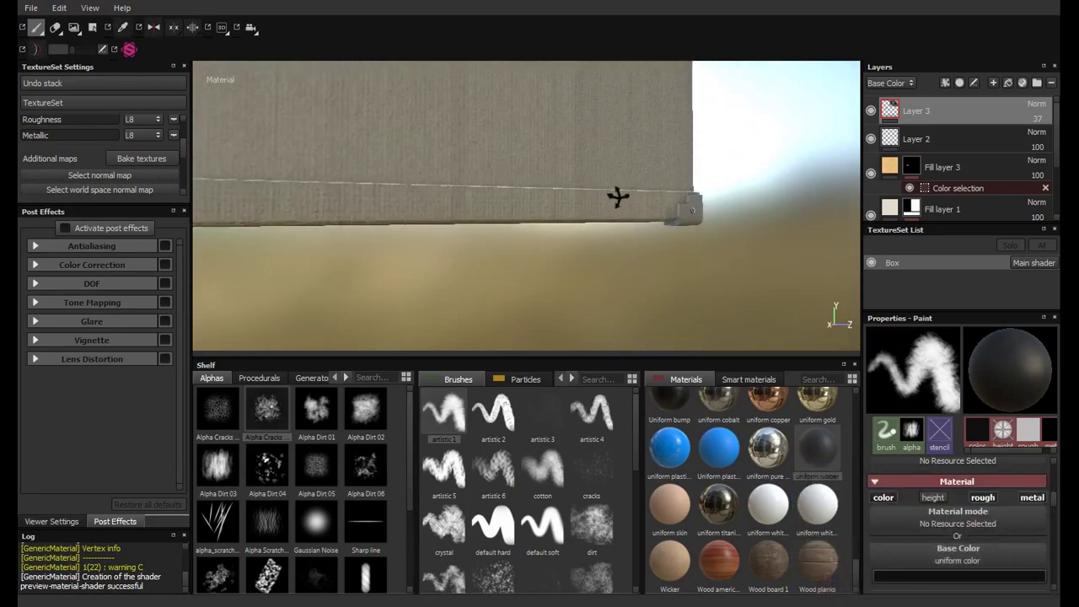
alt+right_drag(616, 193, 636, 177)
alt+middle_drag(636, 176, 550, 200)
click(944, 145)
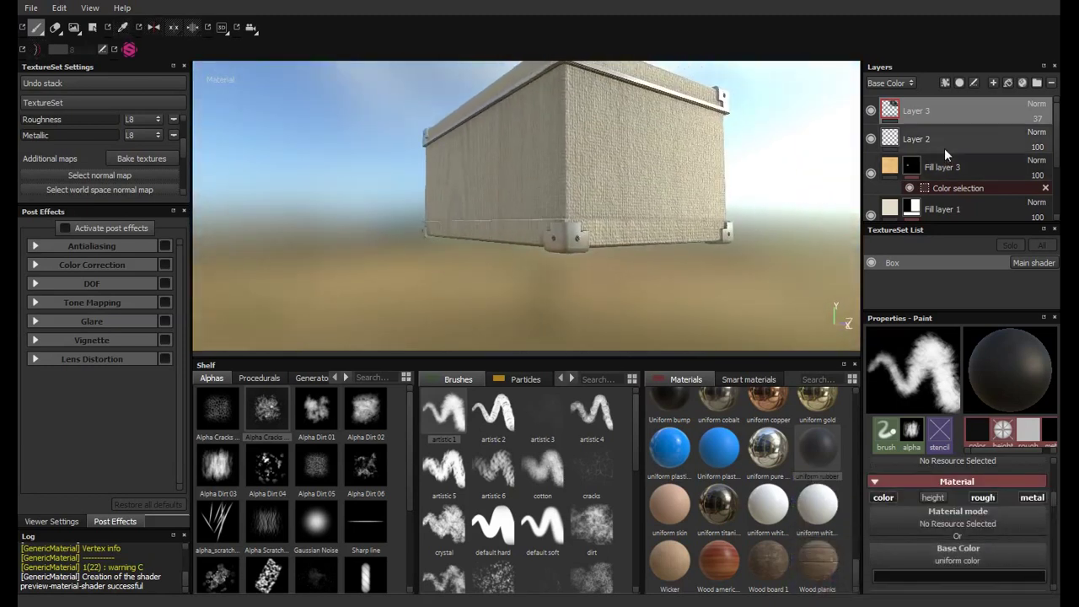
Step: Add a new paint layer, Layer 4, and move it beneath Layer 2
key(ctrl+shift+n)
drag(890, 140, 890, 169)
mouse_move(776, 152)
alt+mouse_down()
mouse_move(583, 331)
mouse_move(615, 279)
alt+mouse_up()
Step: Shrink the brush and stamp screws onto the aluminium corner bracket, orbiting to check it
click(585, 203)
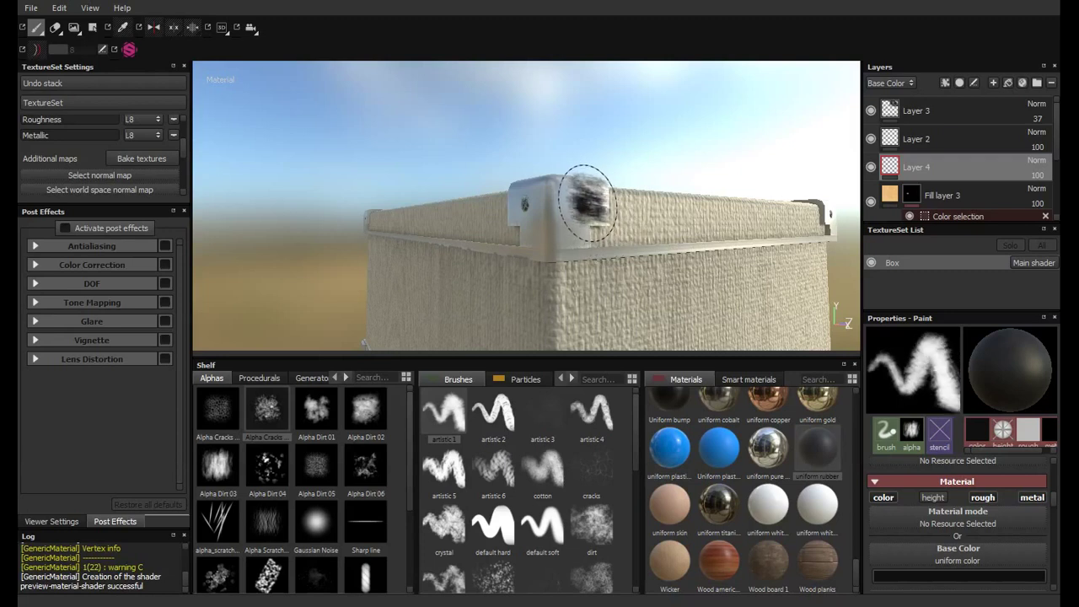
ctrl+right_drag(583, 188, 585, 210)
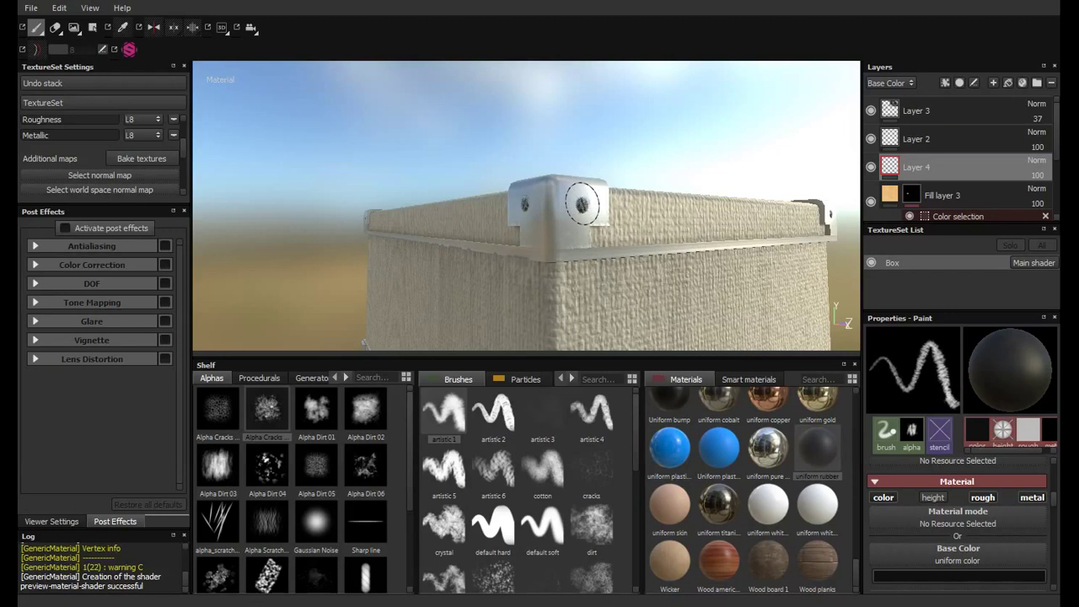
alt+drag(647, 215, 540, 201)
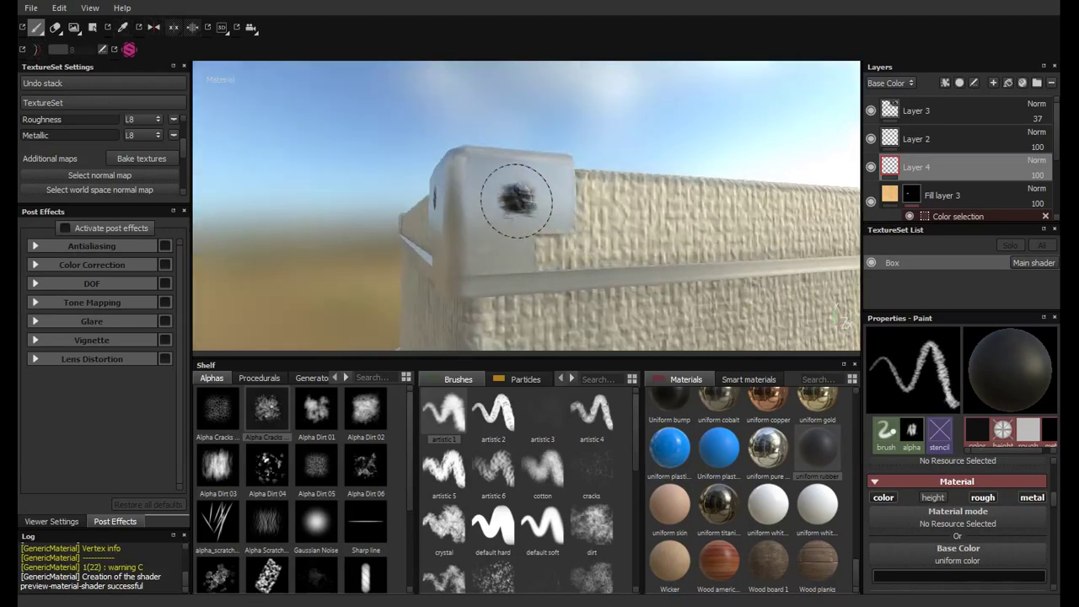
click(516, 197)
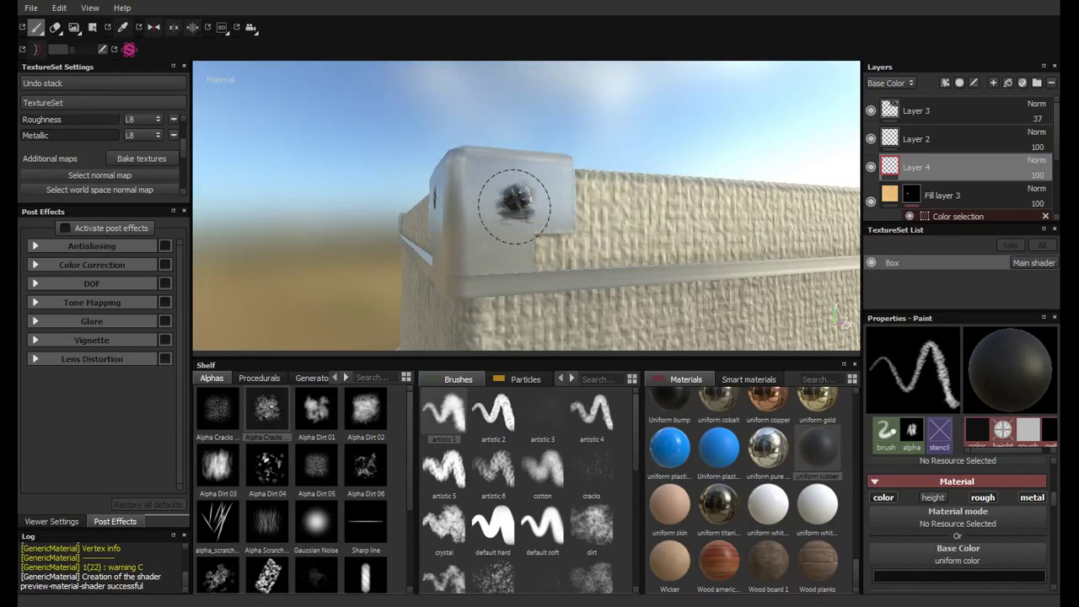
alt+drag(540, 207, 617, 217)
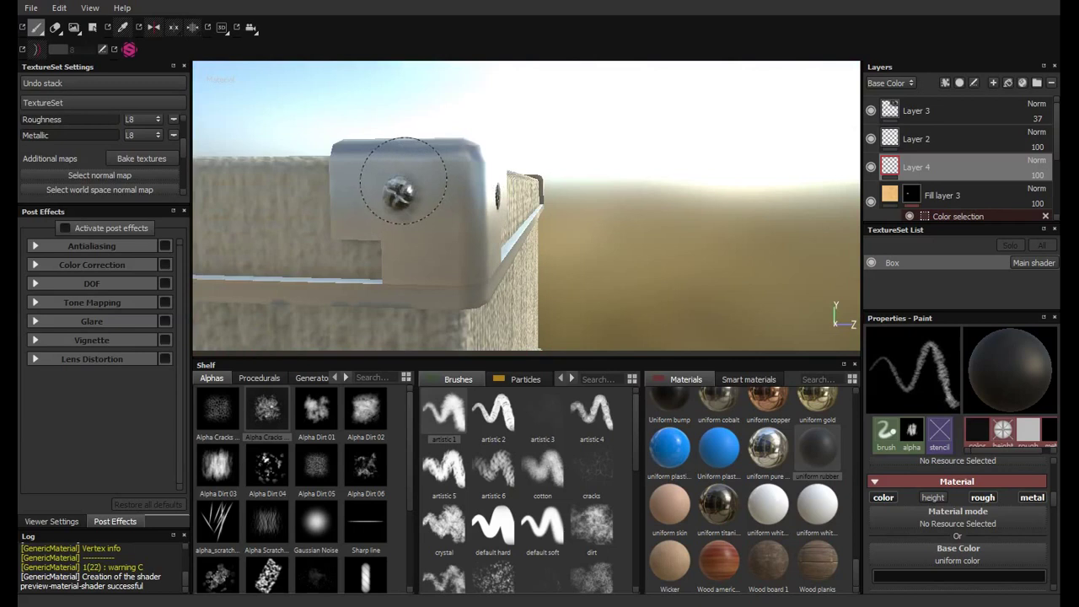
alt+drag(585, 203, 576, 107)
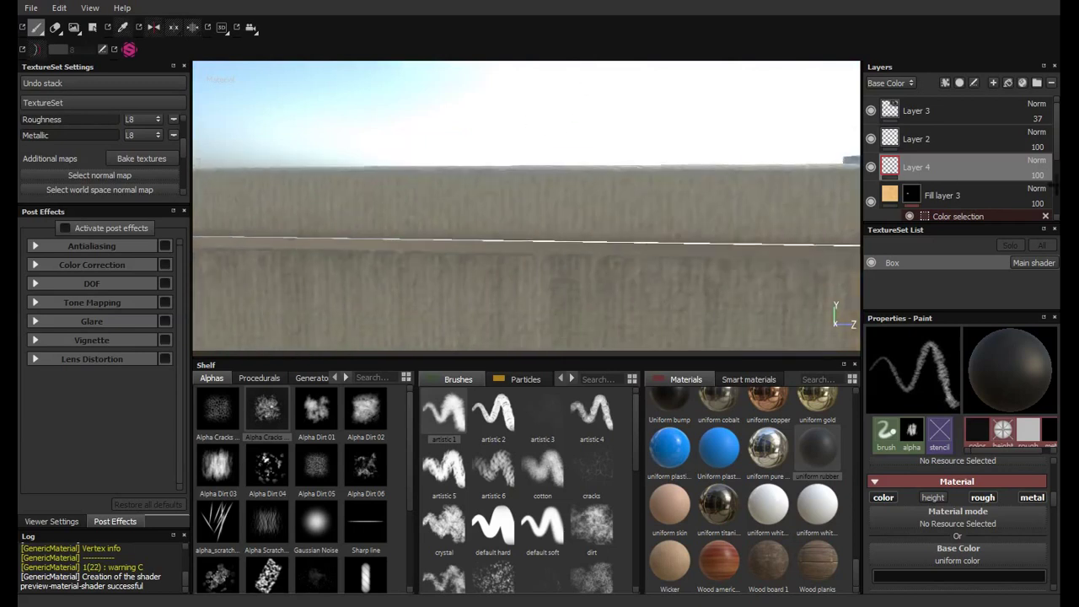
mouse_move(730, 166)
alt+mouse_down()
mouse_move(369, 331)
mouse_move(313, 205)
mouse_move(849, 200)
mouse_move(401, 165)
mouse_move(581, 174)
mouse_move(460, 196)
alt+mouse_up()
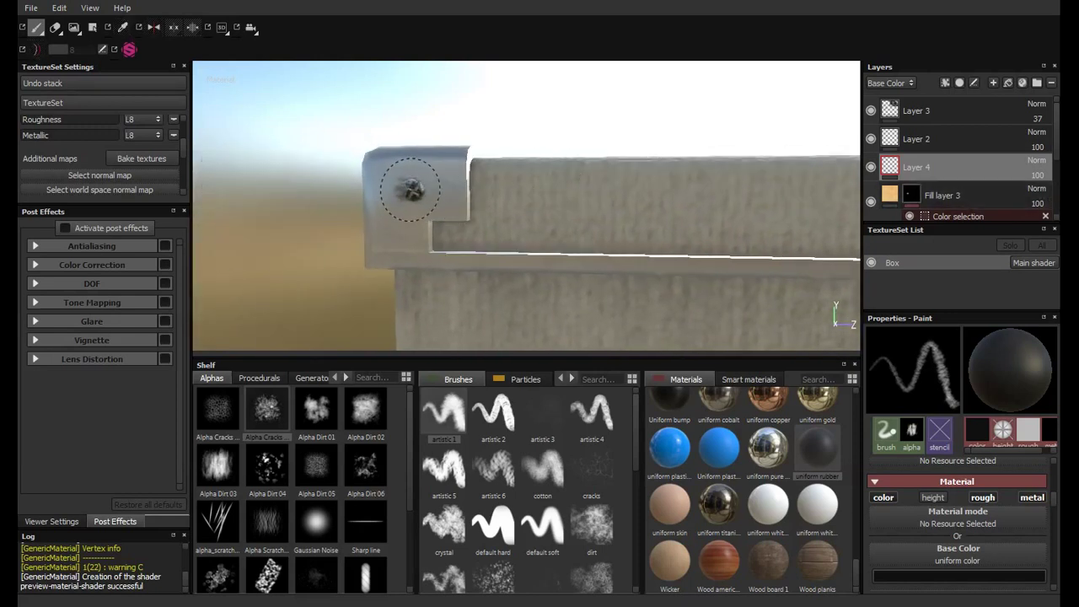
alt+drag(503, 163, 482, 203)
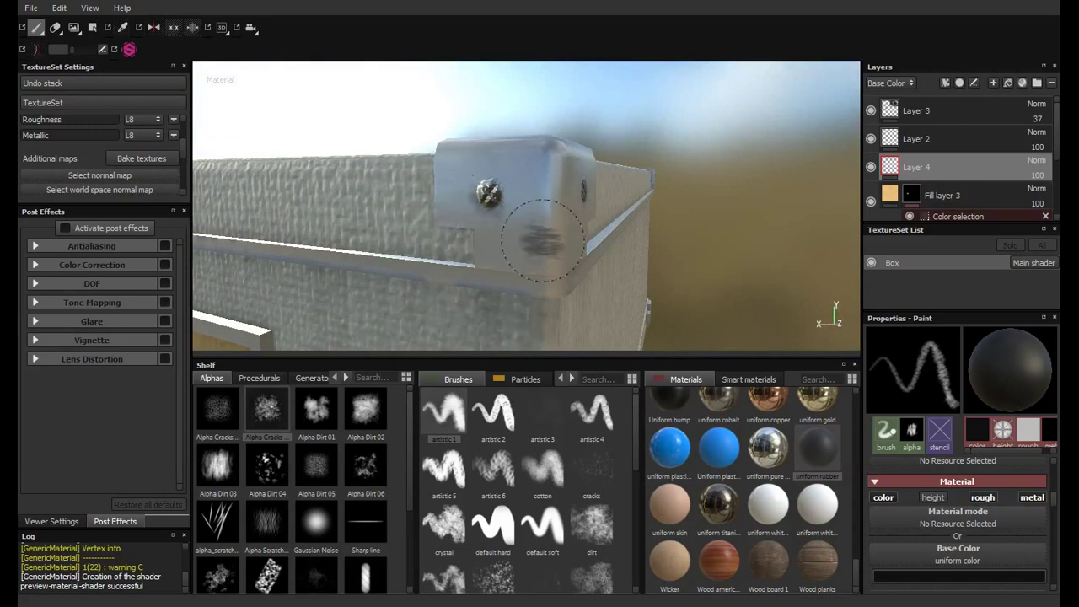
mouse_move(542, 239)
alt+mouse_down()
mouse_move(540, 228)
mouse_move(450, 236)
mouse_move(586, 181)
mouse_move(547, 234)
mouse_move(572, 230)
alt+mouse_up()
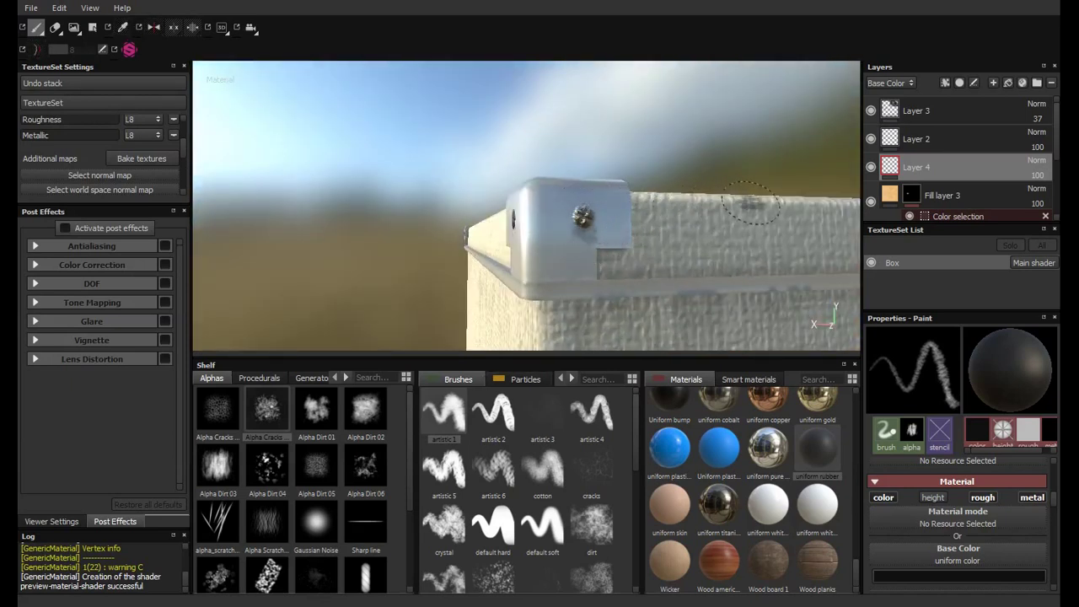
alt+drag(751, 202, 495, 216)
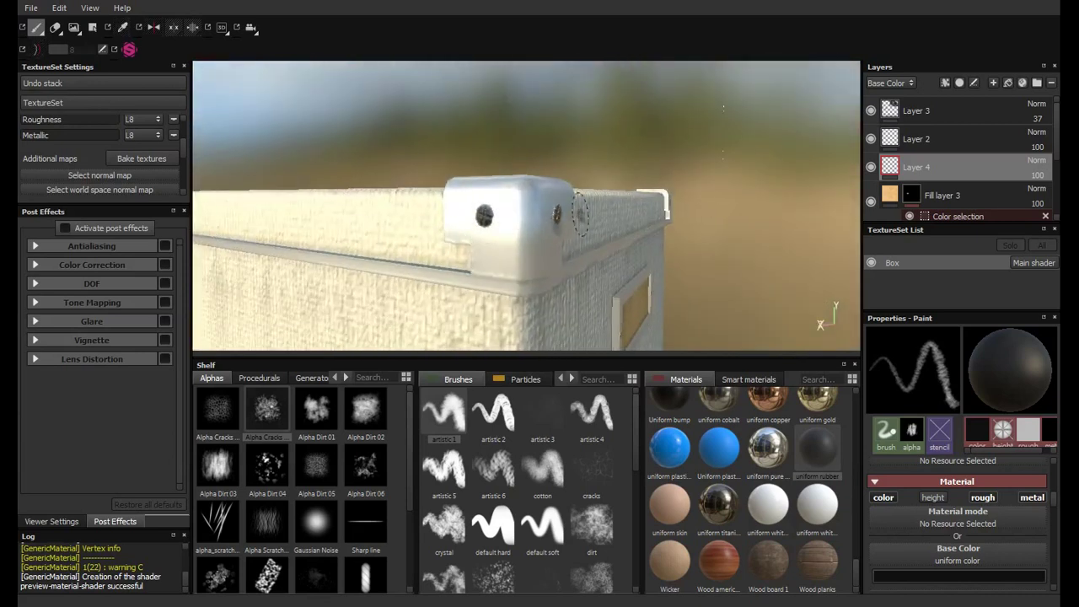
mouse_move(580, 213)
alt+mouse_down()
mouse_move(624, 113)
mouse_move(663, 203)
mouse_move(631, 265)
mouse_move(544, 112)
mouse_move(557, 195)
mouse_move(253, 240)
mouse_move(407, 176)
mouse_move(461, 260)
mouse_move(614, 182)
mouse_move(567, 319)
mouse_move(573, 236)
mouse_move(562, 121)
mouse_move(582, 251)
mouse_move(565, 275)
mouse_move(607, 180)
mouse_move(548, 253)
mouse_move(483, 251)
mouse_move(475, 301)
mouse_move(559, 227)
mouse_move(765, 218)
mouse_move(734, 256)
mouse_move(607, 238)
mouse_move(569, 222)
alt+mouse_up()
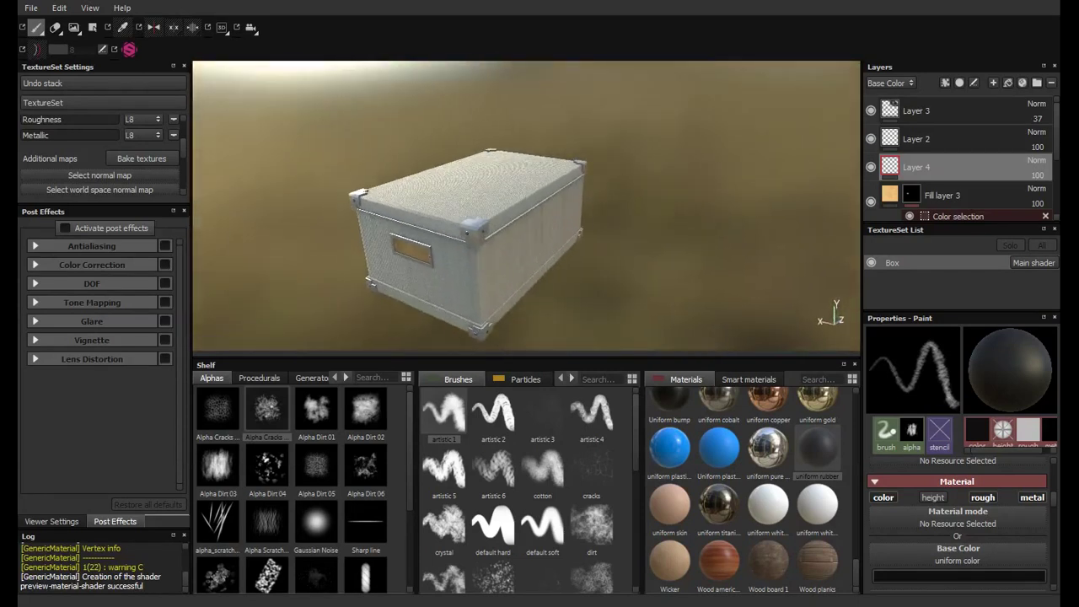
Step: Hide and reshow Fill layer 1 to compare the box, then select its grayscale mask
scroll(968, 162, down, 3)
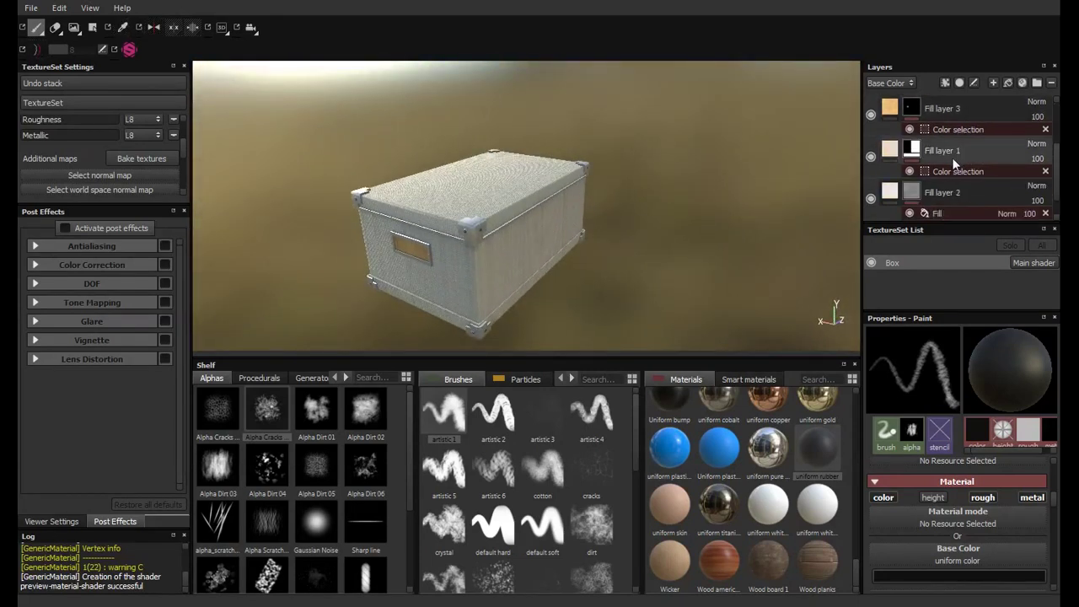
click(872, 155)
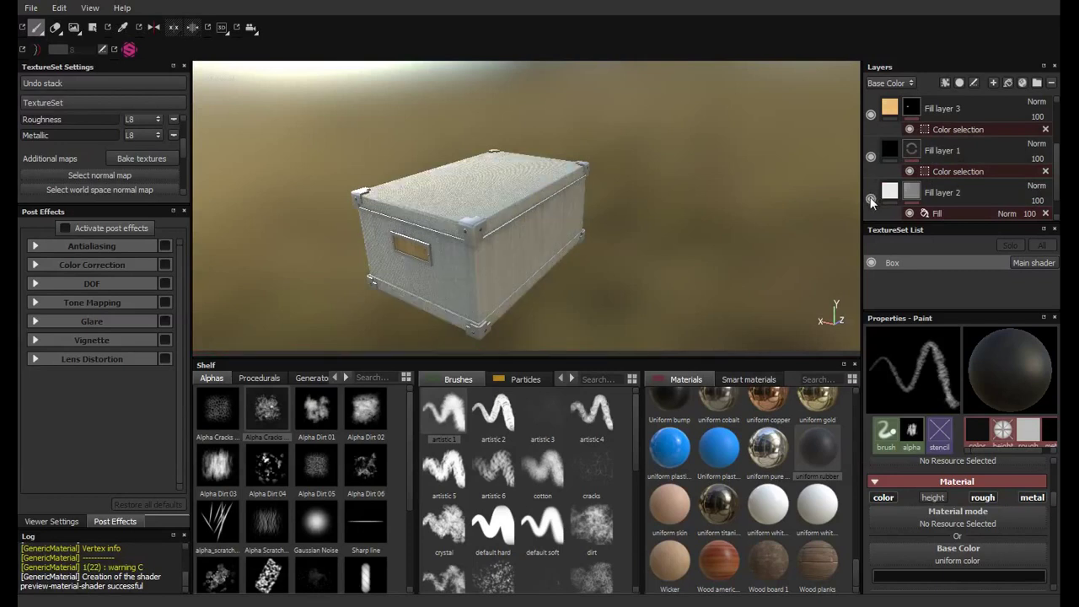
click(875, 158)
mouse_move(472, 253)
alt+mouse_down()
mouse_move(546, 269)
mouse_move(544, 219)
mouse_move(612, 200)
mouse_move(806, 187)
mouse_move(801, 224)
mouse_move(534, 229)
mouse_move(516, 182)
mouse_move(492, 183)
mouse_move(497, 217)
mouse_move(590, 202)
alt+mouse_up()
click(870, 156)
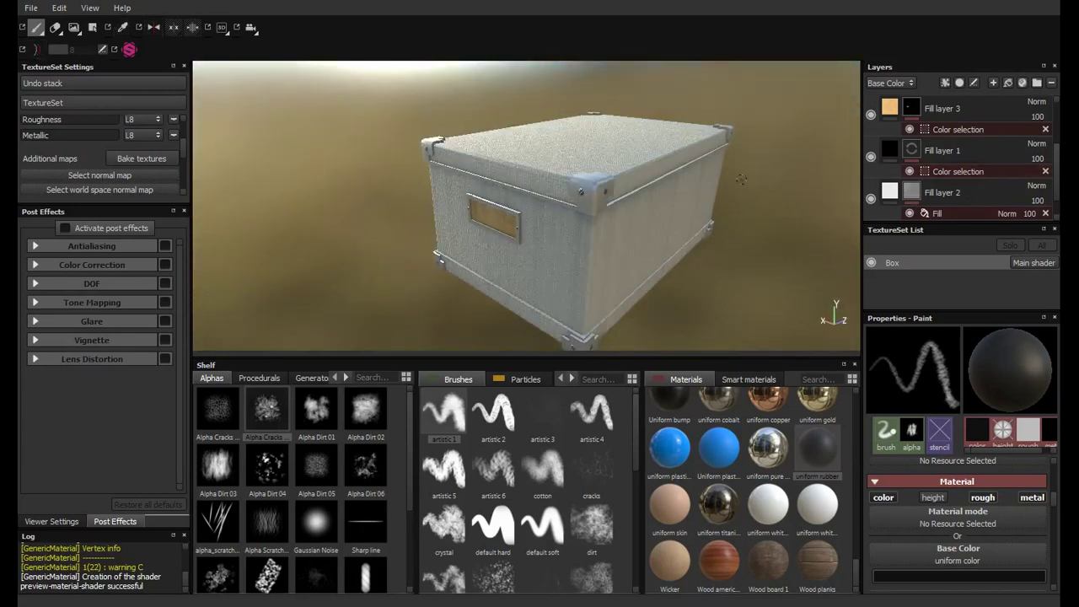
alt+drag(653, 178, 759, 173)
click(958, 154)
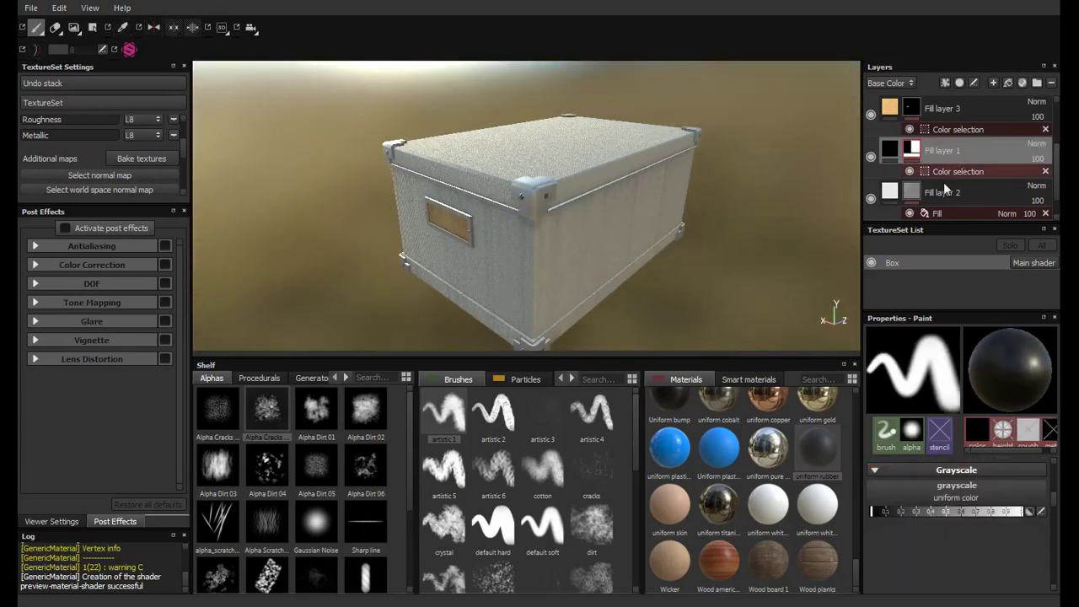
Step: Add a fill layer using Silk Generic with a UV scale of 3
click(1007, 82)
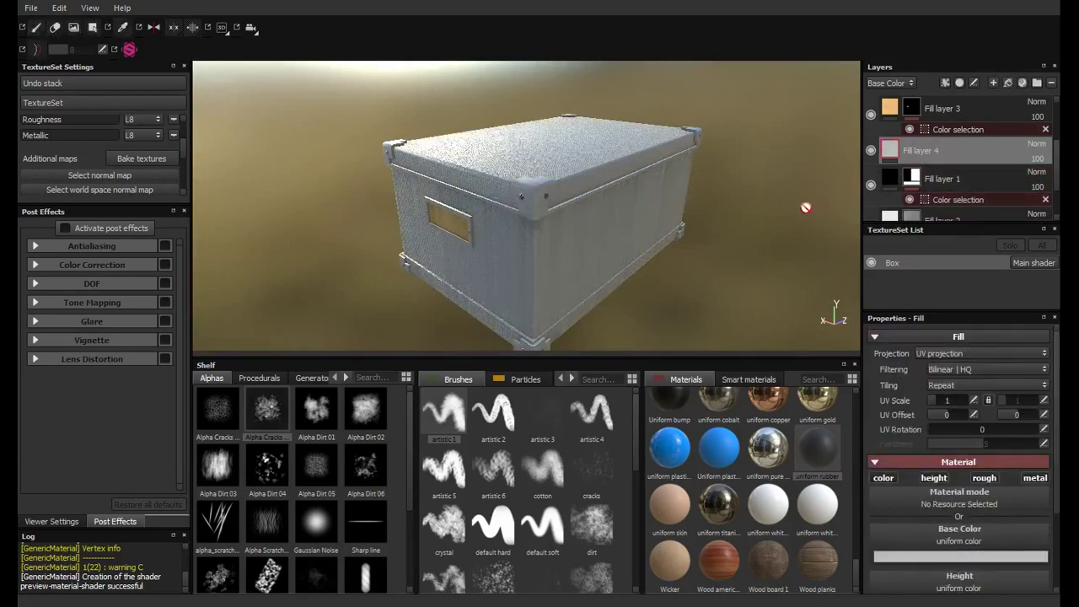
drag(859, 563, 871, 430)
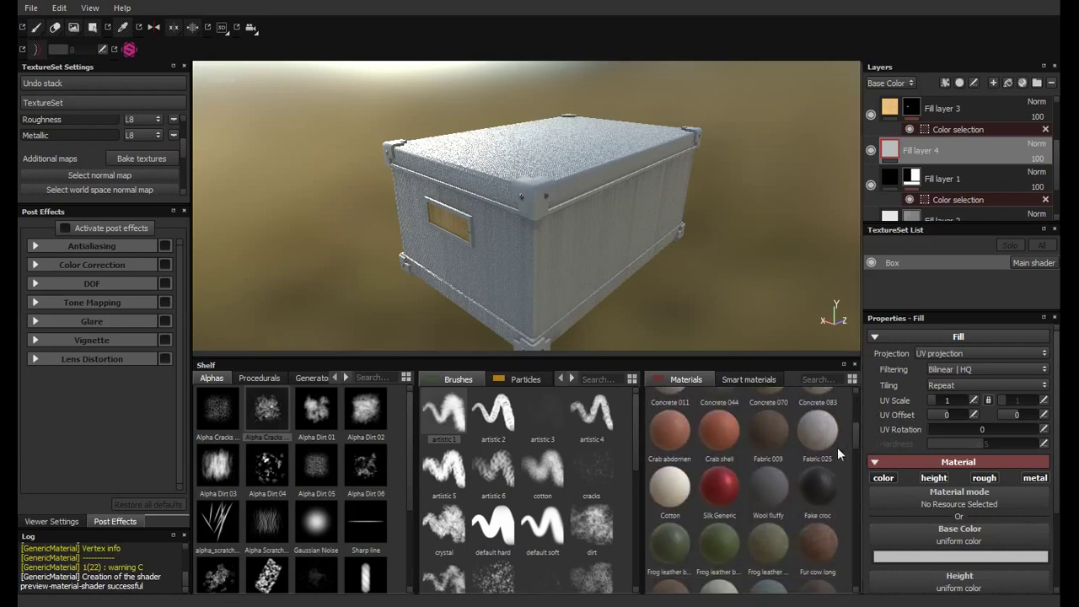
click(721, 486)
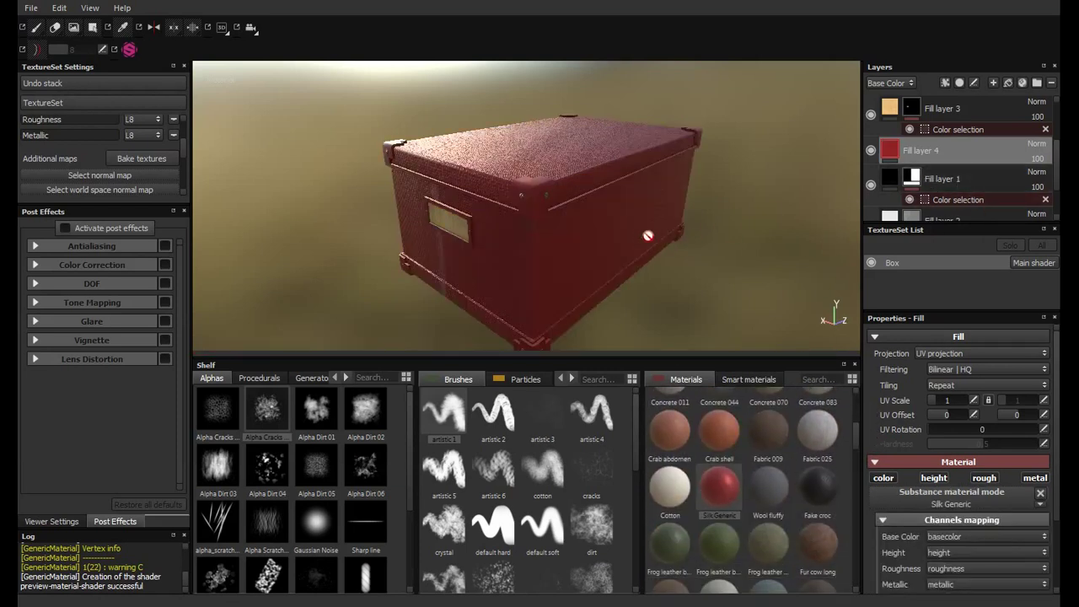
text(10)
key(Return)
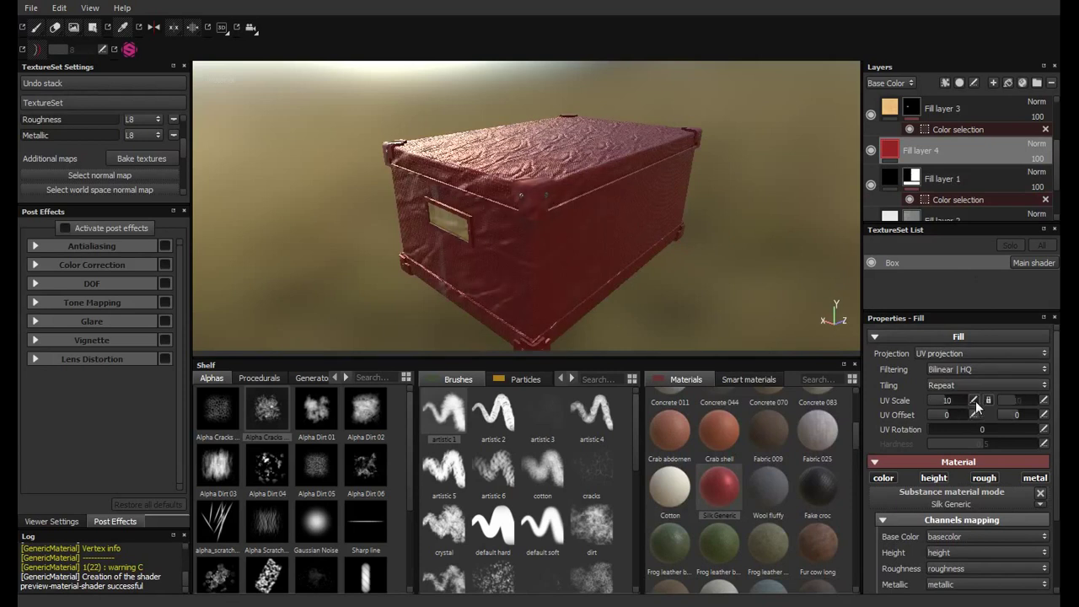
text(3)
key(Return)
Step: Turn off the silk layer's colour, roughness and metallic channels, leaving only height
mouse_move(473, 151)
alt+mouse_down()
mouse_move(795, 161)
mouse_move(779, 162)
alt+mouse_up()
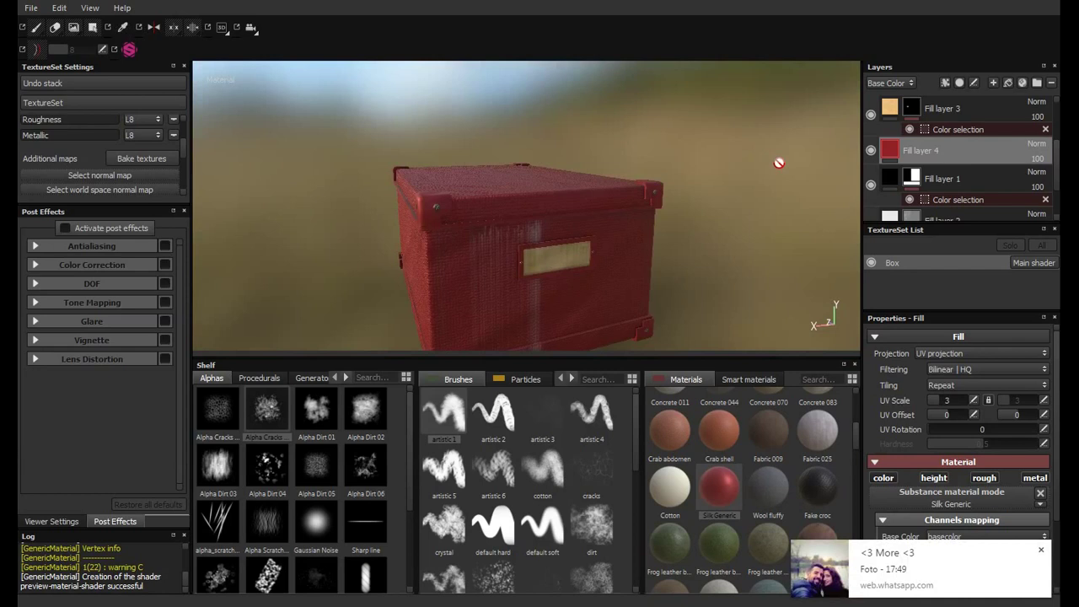
mouse_move(518, 232)
alt+mouse_down()
mouse_move(621, 210)
mouse_move(584, 229)
mouse_move(545, 212)
mouse_move(531, 241)
mouse_move(582, 224)
mouse_move(648, 266)
alt+mouse_up()
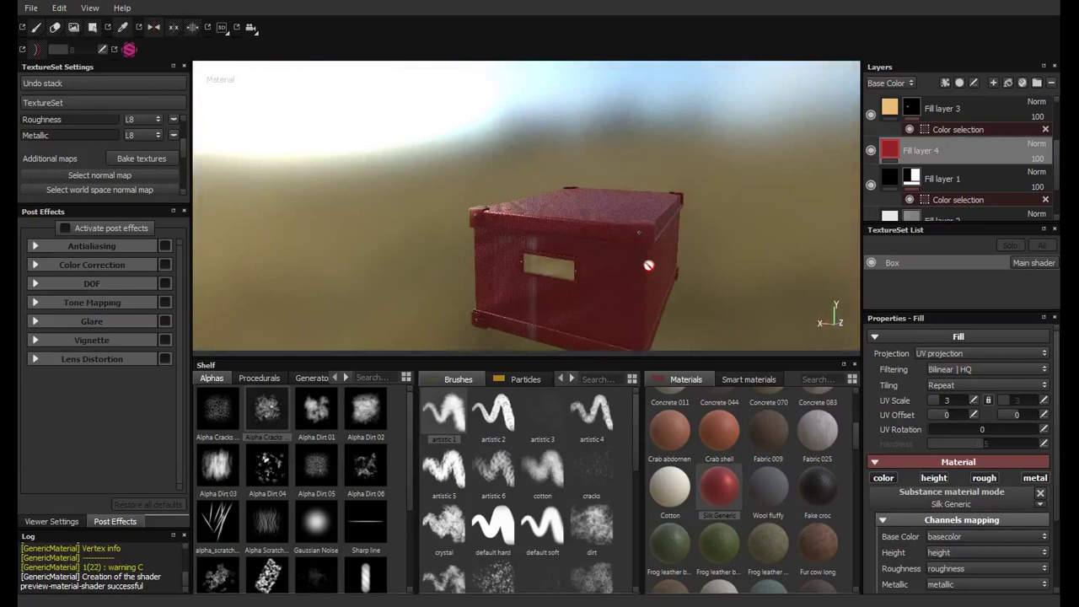
click(884, 478)
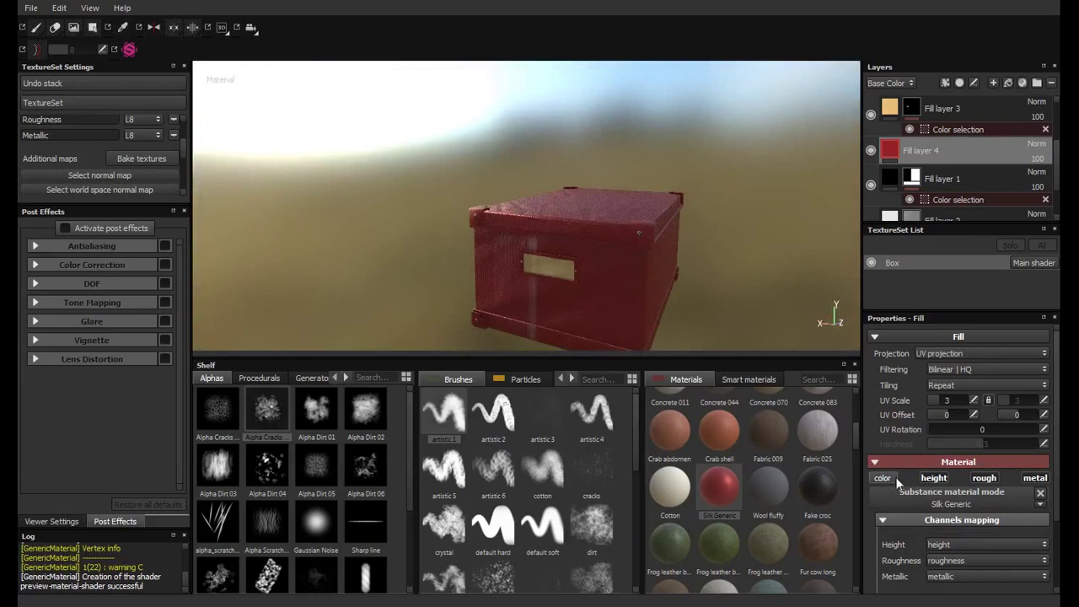
click(984, 478)
click(1035, 478)
mouse_move(745, 248)
alt+mouse_down()
mouse_move(701, 312)
mouse_move(612, 289)
mouse_move(616, 233)
mouse_move(571, 225)
mouse_move(552, 191)
mouse_move(791, 176)
mouse_move(598, 238)
mouse_move(650, 145)
alt+mouse_up()
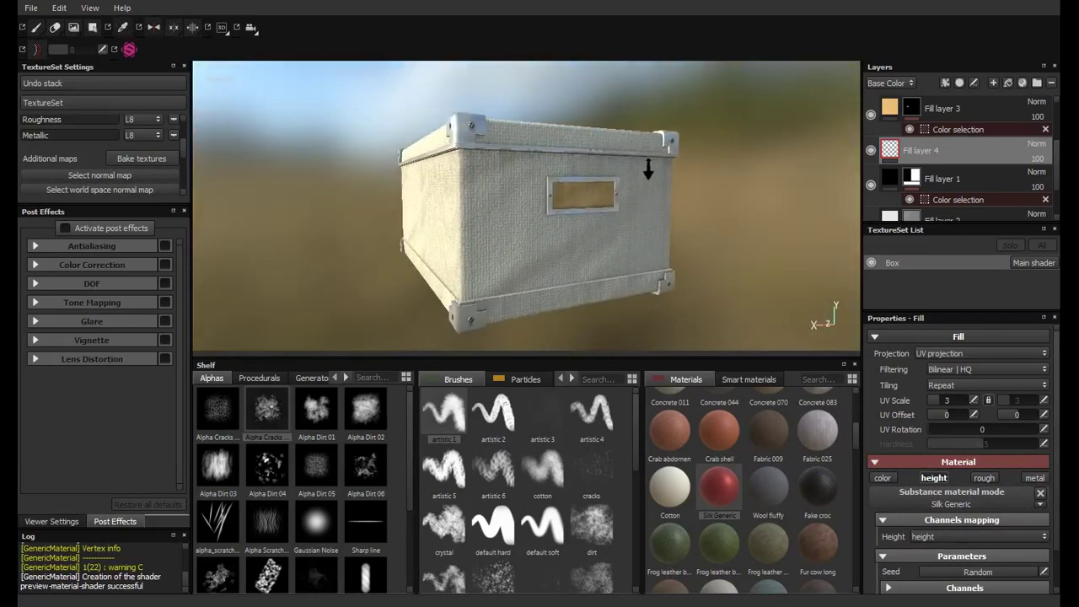
alt+right_drag(650, 144, 568, 215)
alt+drag(568, 214, 628, 231)
alt+right_drag(628, 231, 632, 292)
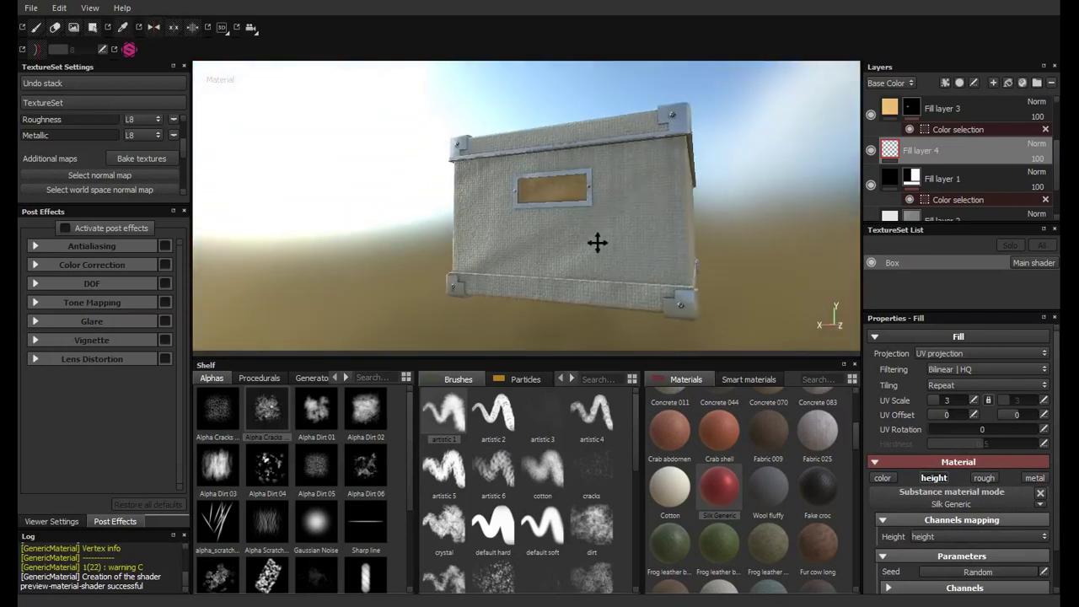
mouse_move(597, 243)
alt+mouse_down()
mouse_move(576, 200)
mouse_move(509, 211)
mouse_move(622, 210)
alt+mouse_up()
alt+right_drag(621, 210, 589, 227)
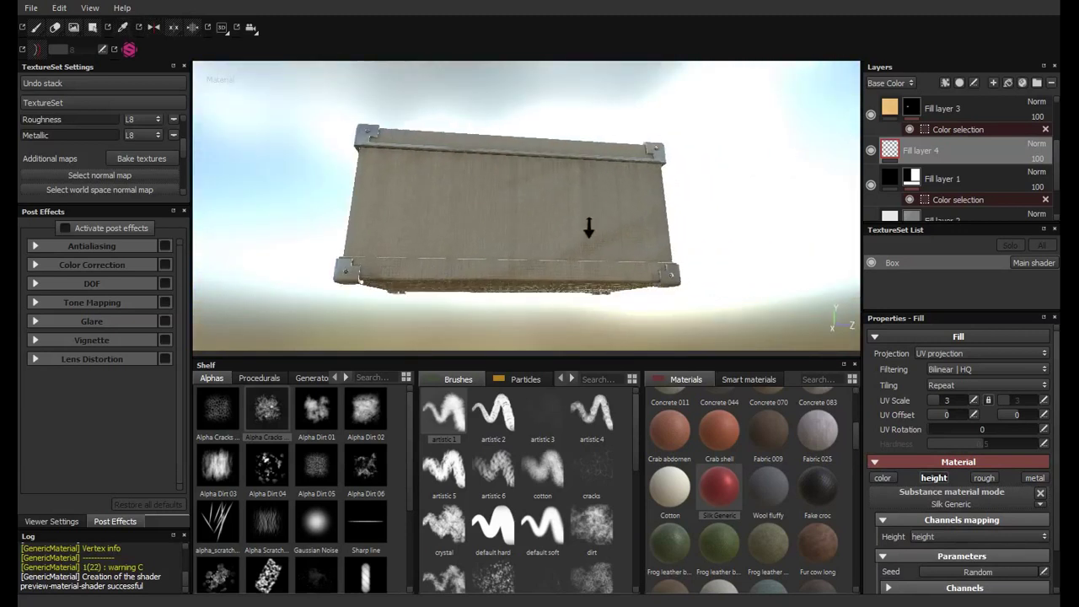
mouse_move(589, 228)
alt+mouse_down()
mouse_move(547, 241)
mouse_move(393, 244)
mouse_move(486, 228)
mouse_move(540, 194)
alt+mouse_up()
alt+right_drag(539, 194, 565, 166)
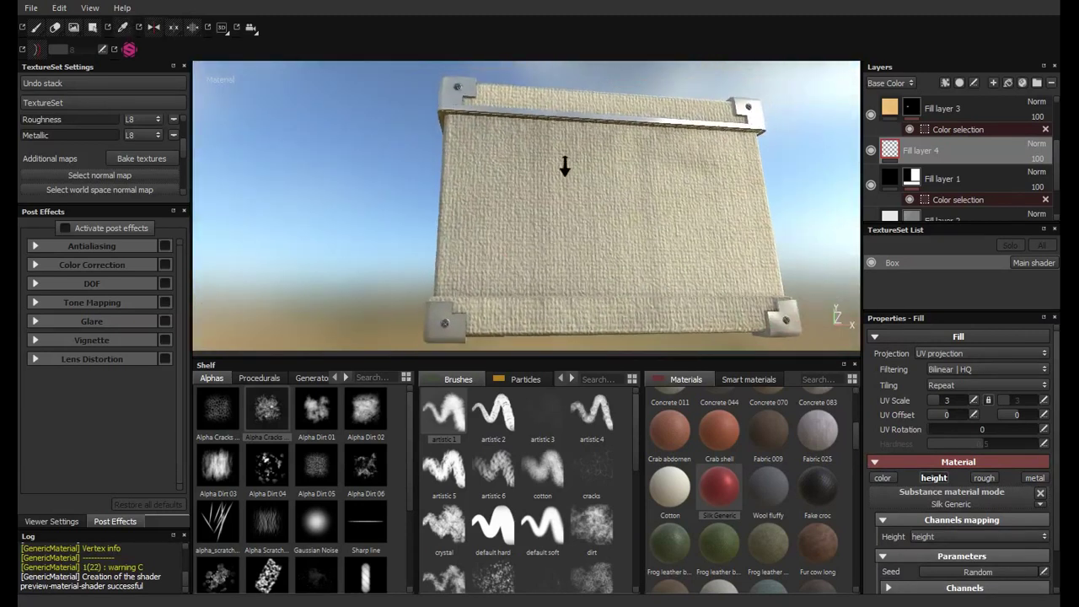
alt+drag(565, 166, 624, 265)
alt+right_drag(624, 265, 458, 241)
mouse_move(458, 242)
alt+mouse_down()
mouse_move(609, 253)
mouse_move(539, 248)
mouse_move(501, 261)
mouse_move(569, 236)
alt+mouse_up()
alt+right_drag(568, 236, 532, 231)
alt+drag(532, 231, 680, 196)
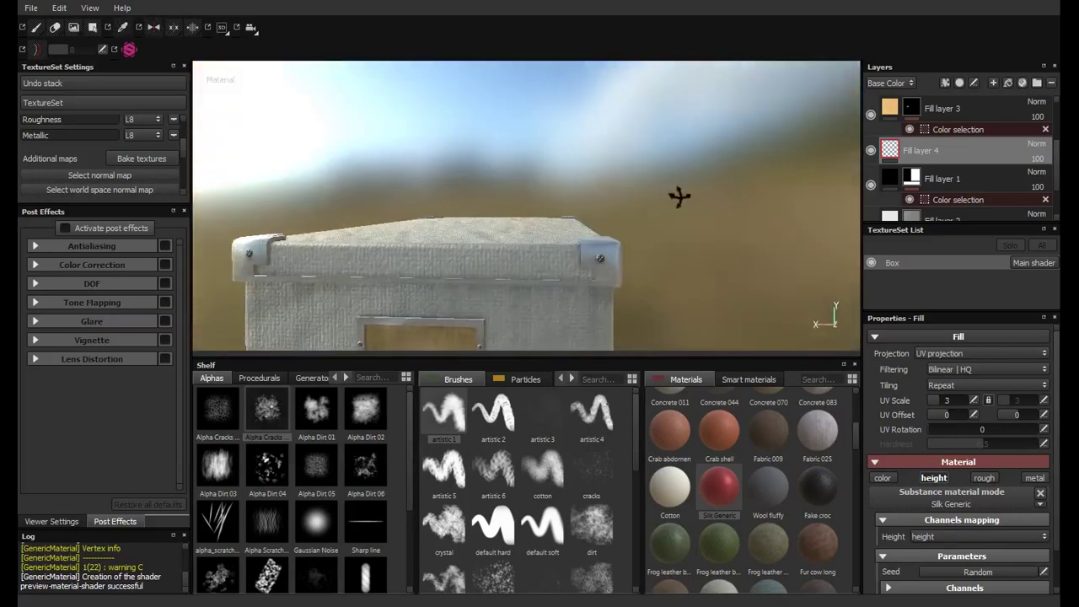
alt+right_drag(679, 196, 511, 212)
mouse_move(511, 211)
alt+mouse_down()
mouse_move(602, 143)
mouse_move(513, 210)
mouse_move(579, 238)
mouse_move(554, 229)
alt+mouse_up()
alt+right_drag(554, 229, 553, 233)
alt+drag(554, 234, 535, 212)
mouse_move(535, 211)
alt+right_down()
mouse_move(580, 313)
mouse_move(568, 197)
alt+right_up()
alt+drag(568, 197, 636, 211)
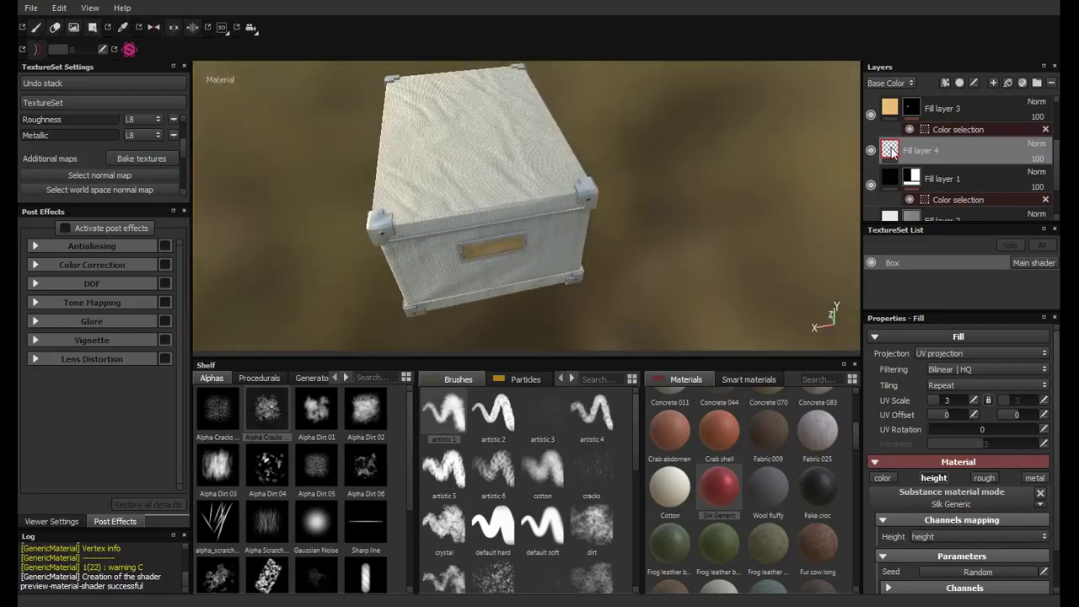
Step: Give Fill layer 4 a black mask and paint silk back onto the box front with a large brush
right_click(893, 152)
click(923, 167)
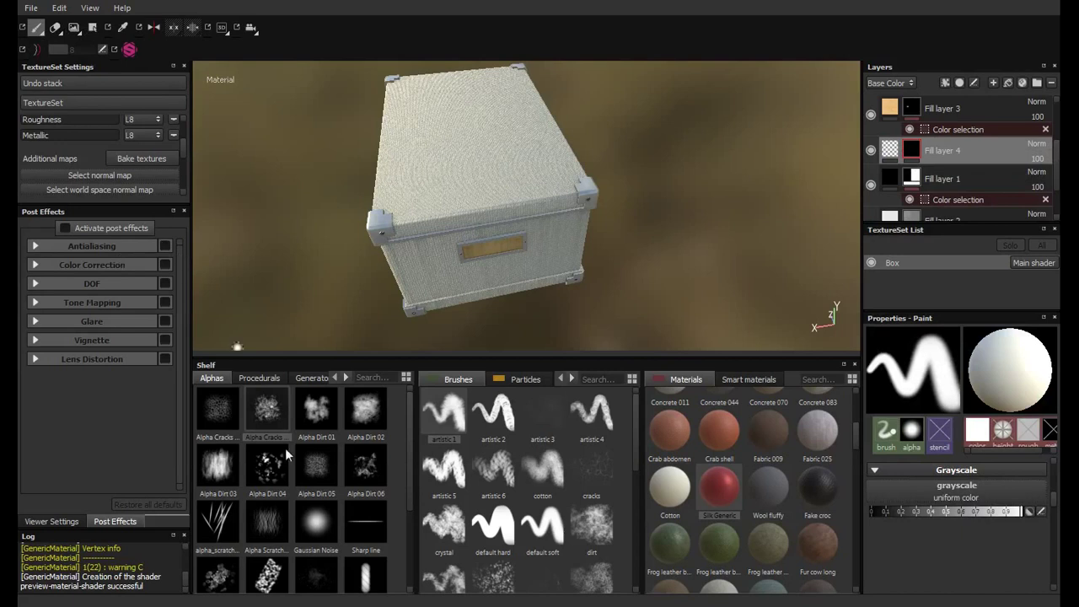
ctrl+right_drag(403, 150, 455, 150)
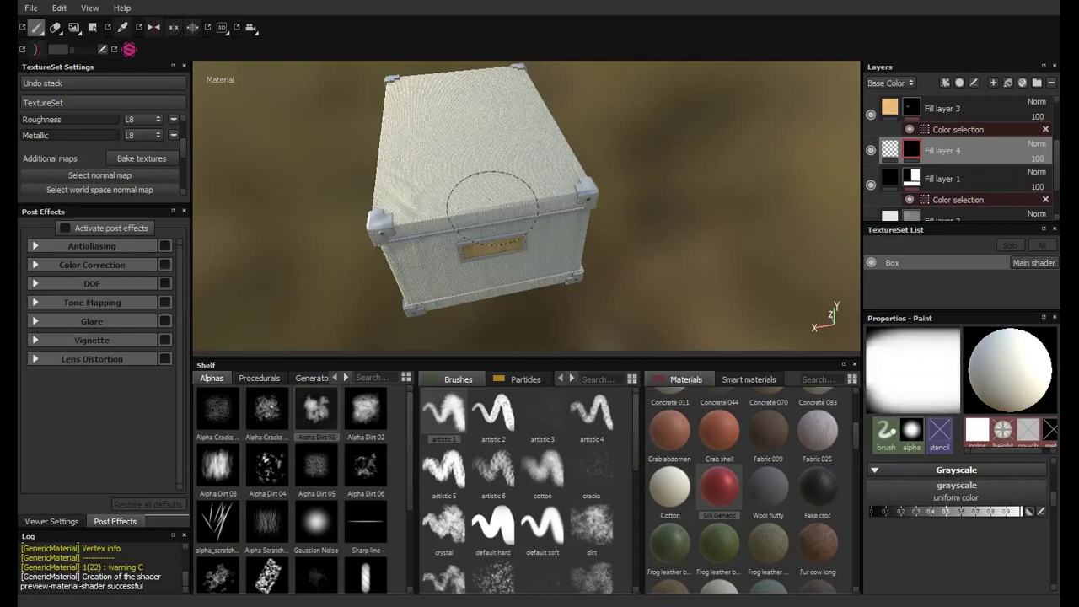
mouse_move(663, 193)
alt+mouse_down()
mouse_move(582, 223)
mouse_move(520, 212)
alt+mouse_up()
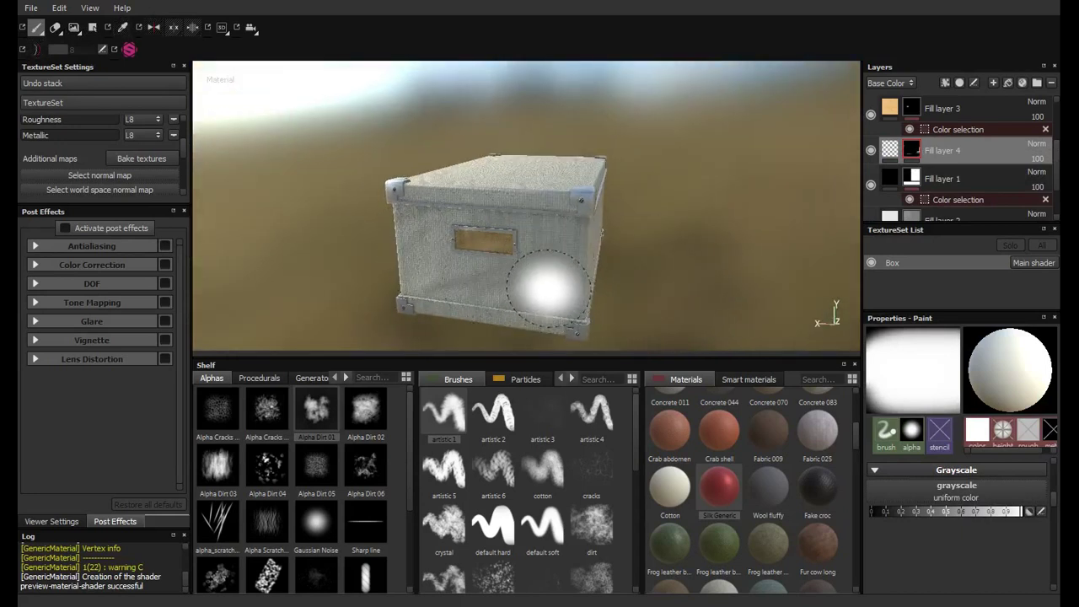
Step: Enlarge the brush further and paint silk patches onto the box's other sides
mouse_move(542, 289)
alt+mouse_down()
mouse_move(411, 291)
mouse_move(474, 241)
alt+mouse_up()
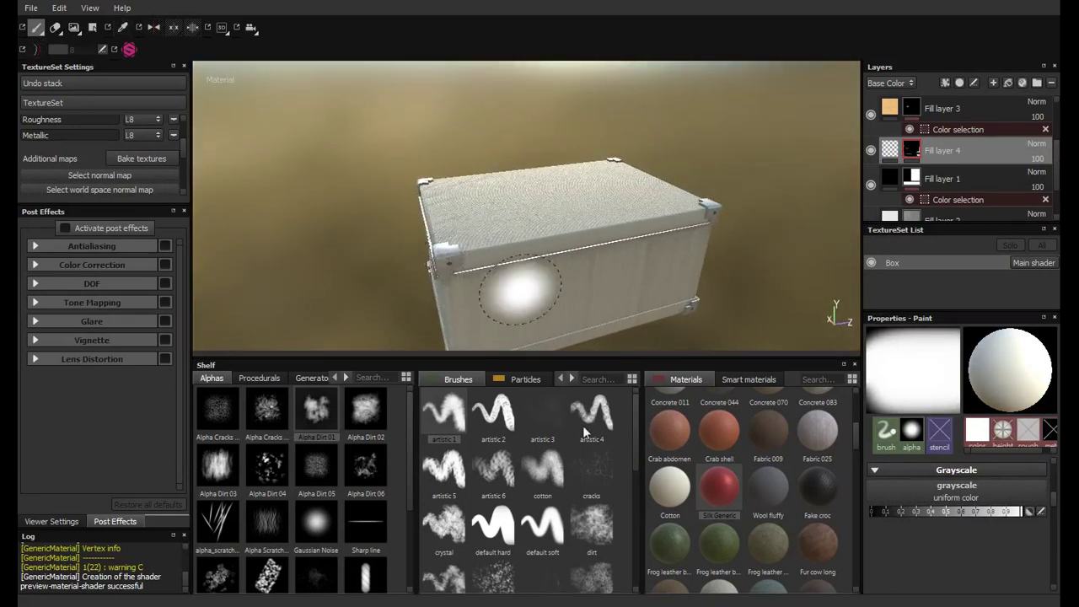
ctrl+right_drag(515, 227, 556, 227)
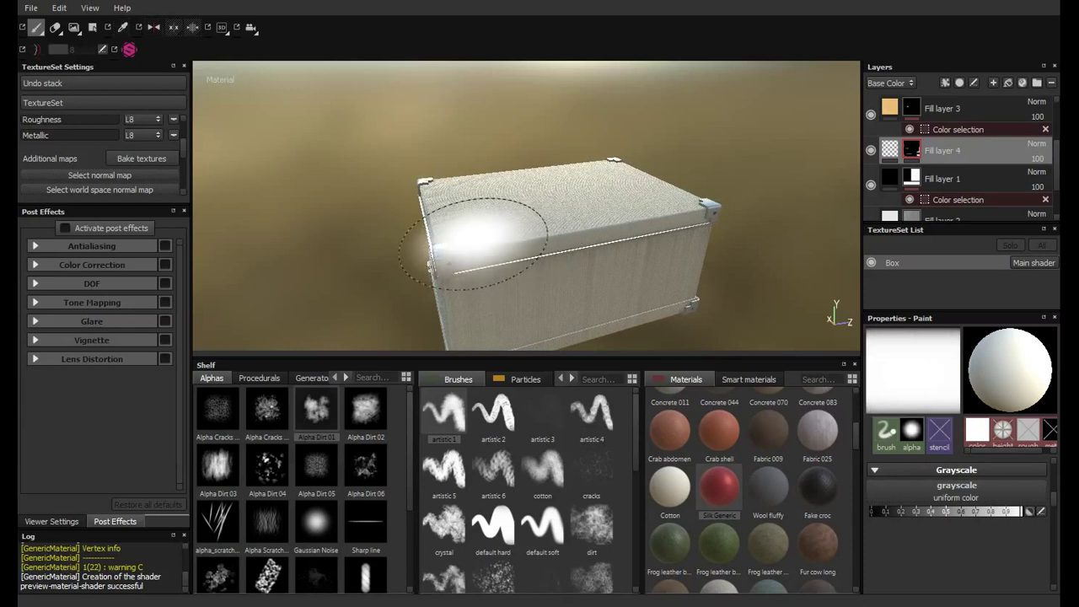
mouse_move(650, 289)
alt+mouse_down()
mouse_move(616, 222)
mouse_move(505, 241)
alt+mouse_up()
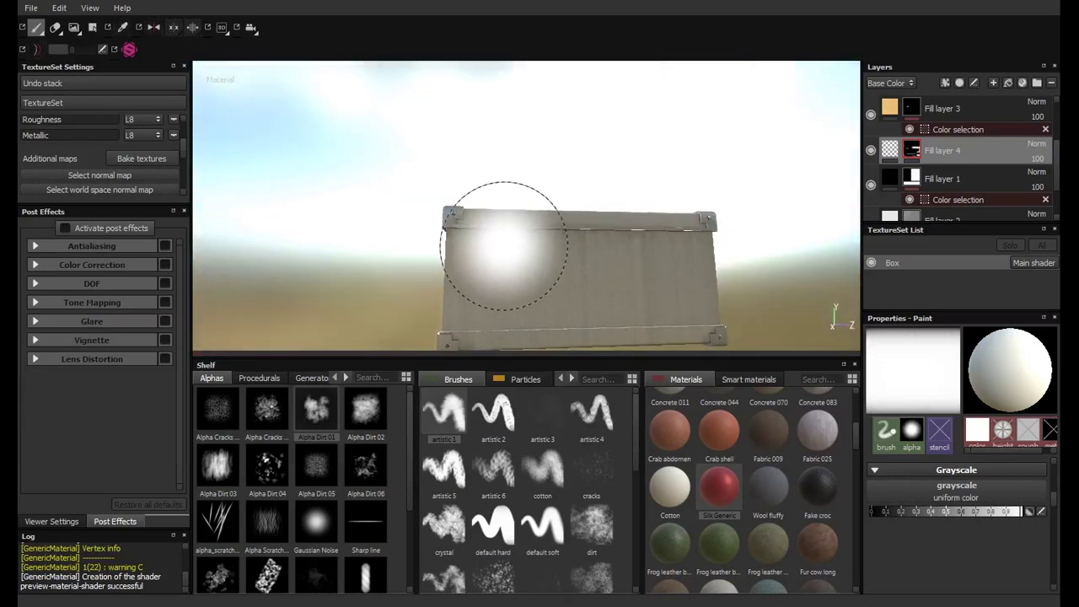
alt+drag(694, 265, 523, 258)
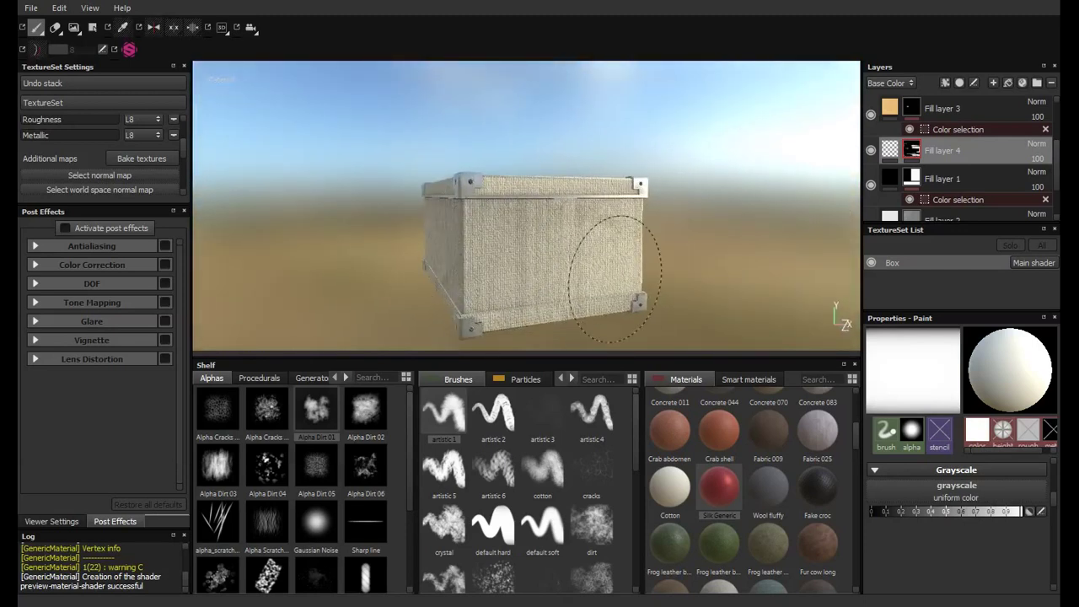
alt+drag(613, 241, 754, 266)
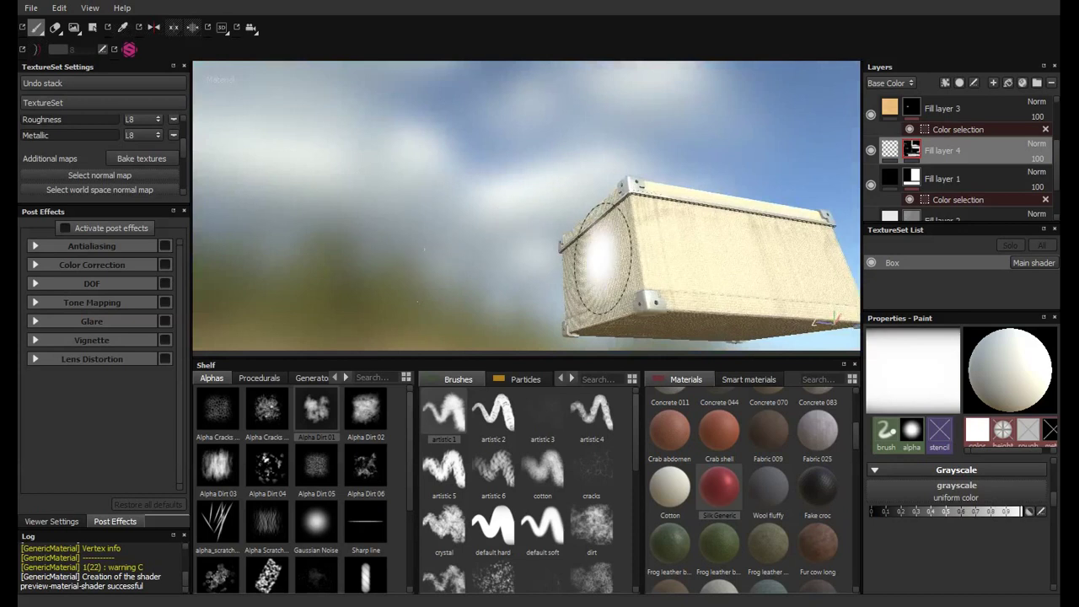
mouse_move(689, 243)
alt+mouse_down()
mouse_move(394, 325)
mouse_move(590, 242)
alt+mouse_up()
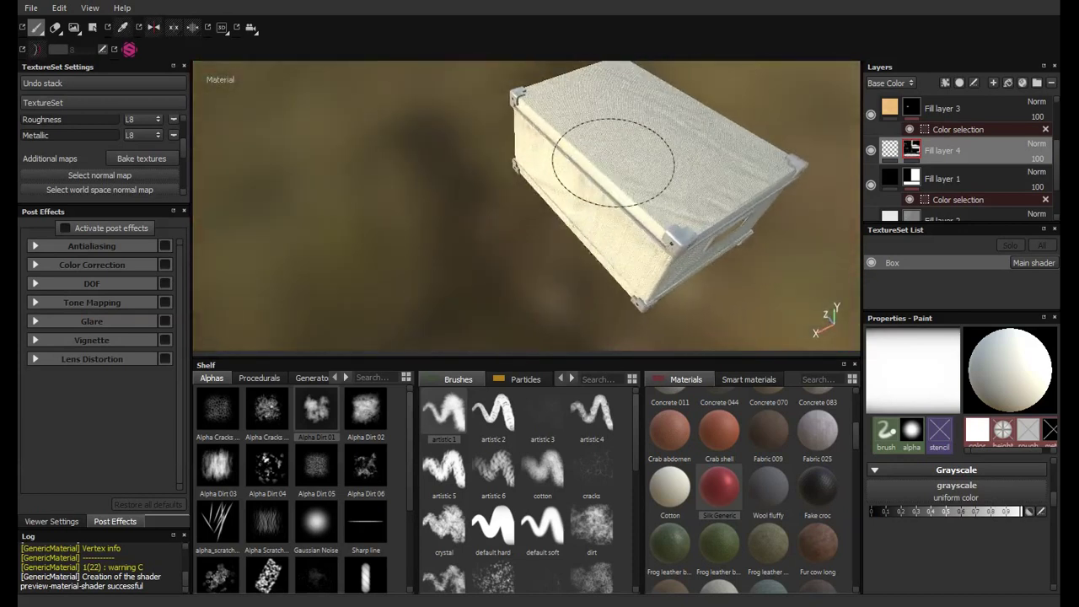
mouse_move(614, 181)
alt+mouse_down()
mouse_move(581, 170)
mouse_move(482, 205)
mouse_move(627, 197)
mouse_move(573, 188)
mouse_move(553, 169)
mouse_move(470, 207)
mouse_move(516, 231)
mouse_move(536, 305)
alt+mouse_up()
alt+right_drag(535, 305, 530, 387)
mouse_move(530, 387)
alt+mouse_down()
mouse_move(520, 236)
mouse_move(496, 145)
mouse_move(497, 211)
mouse_move(479, 212)
mouse_move(548, 194)
alt+mouse_up()
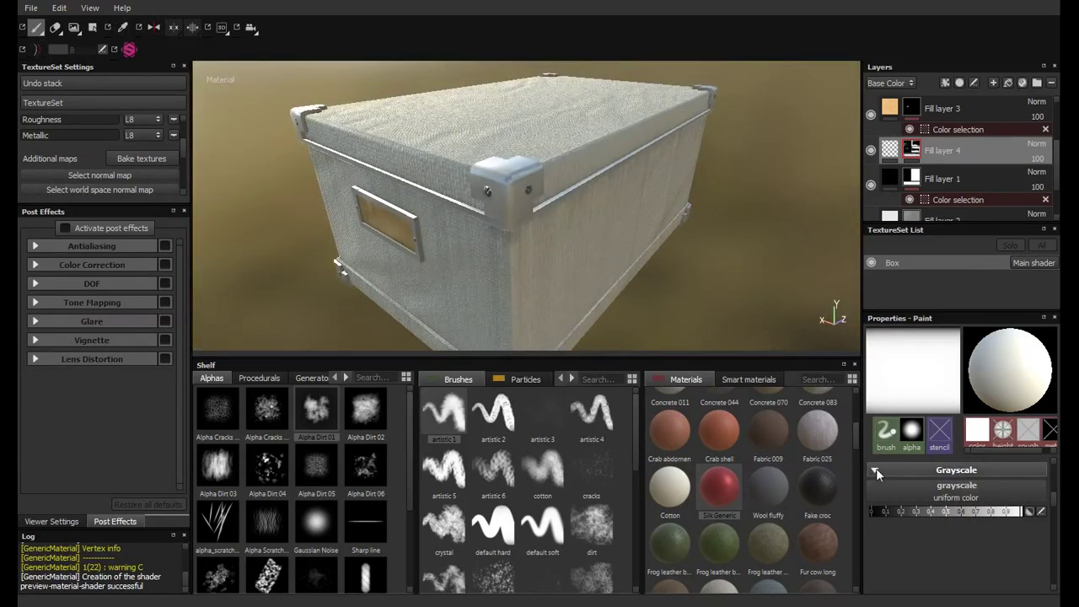
Step: Review the material channel list of Fill layer 4 in Properties
click(886, 149)
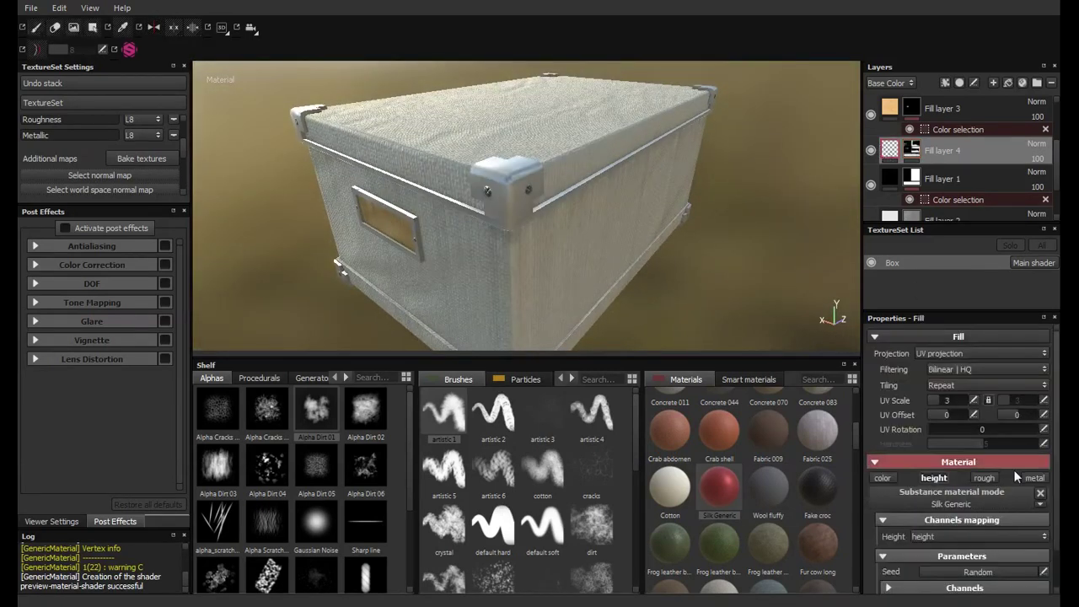
scroll(1005, 506, down, 2)
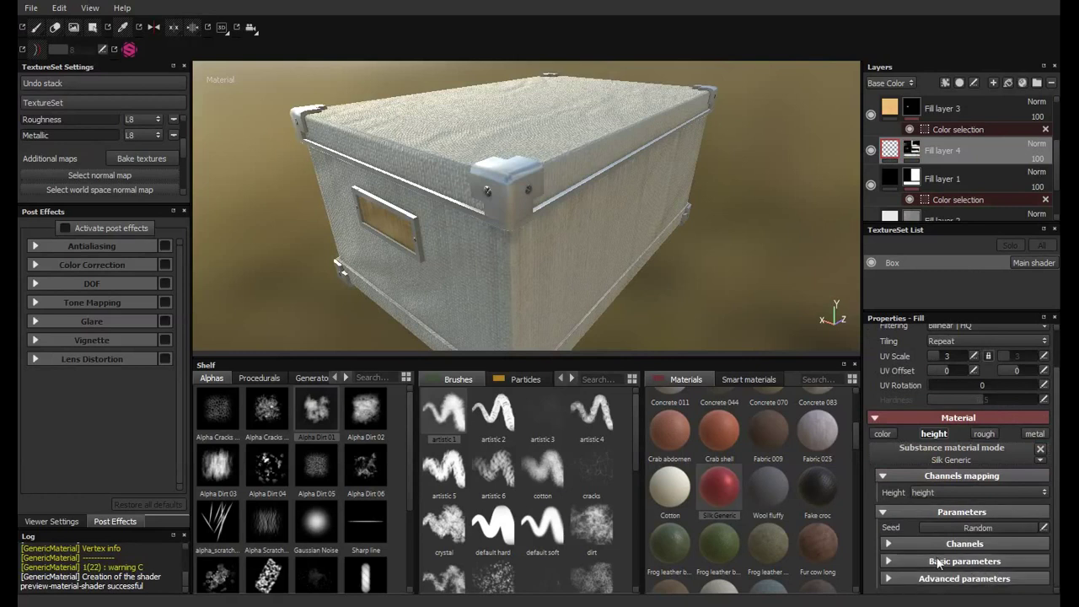
click(910, 543)
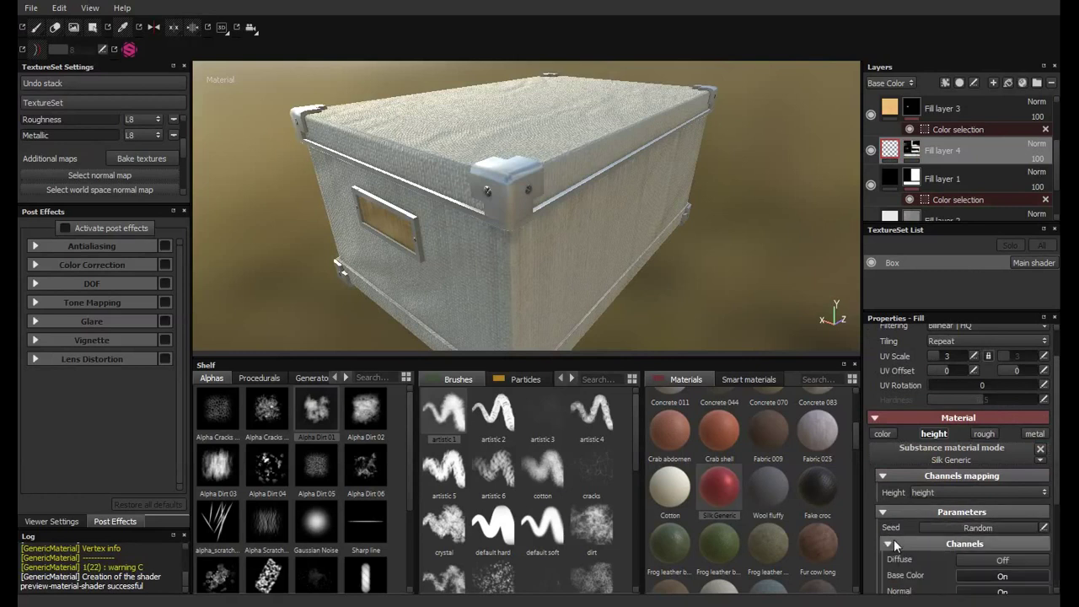
scroll(908, 540, down, 1)
scroll(908, 540, down, 2)
click(893, 414)
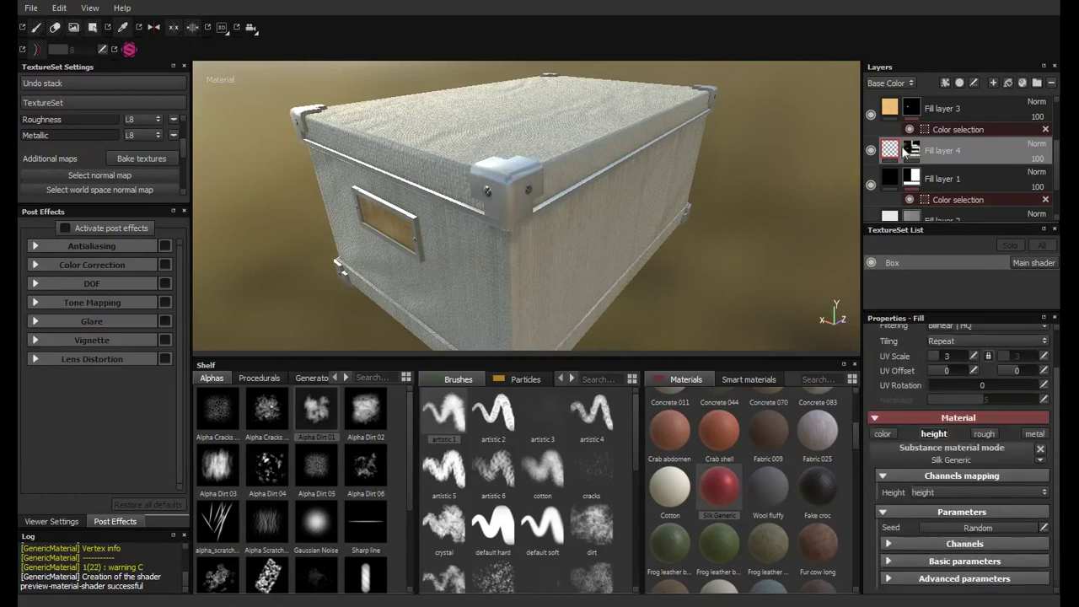
Step: Duplicate Fill layer 4 into Fill layer 4 copy 1 and orbit to review the box
right_click(952, 156)
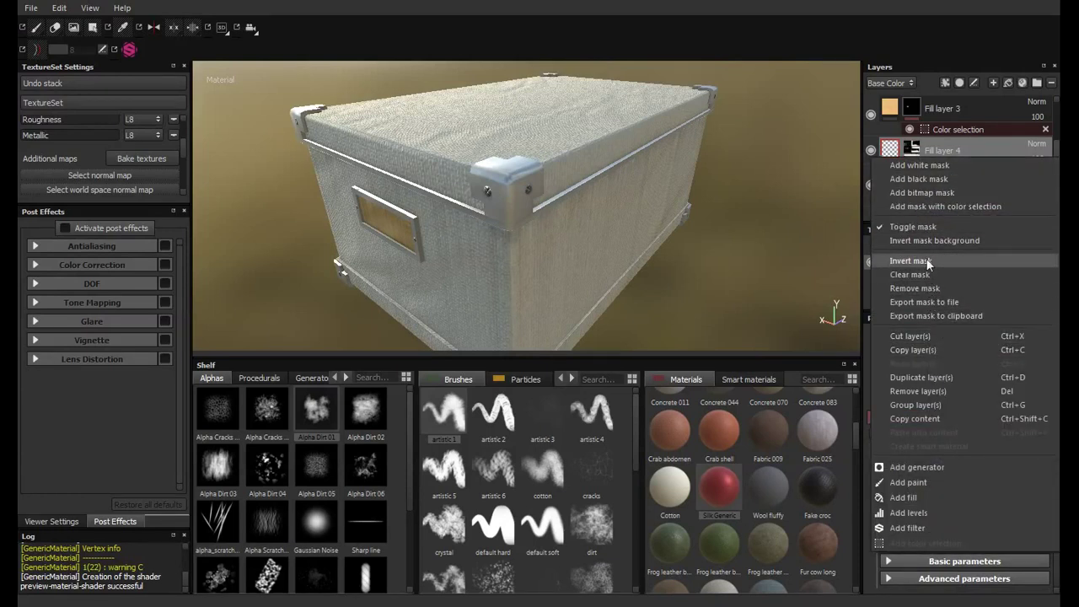
click(929, 378)
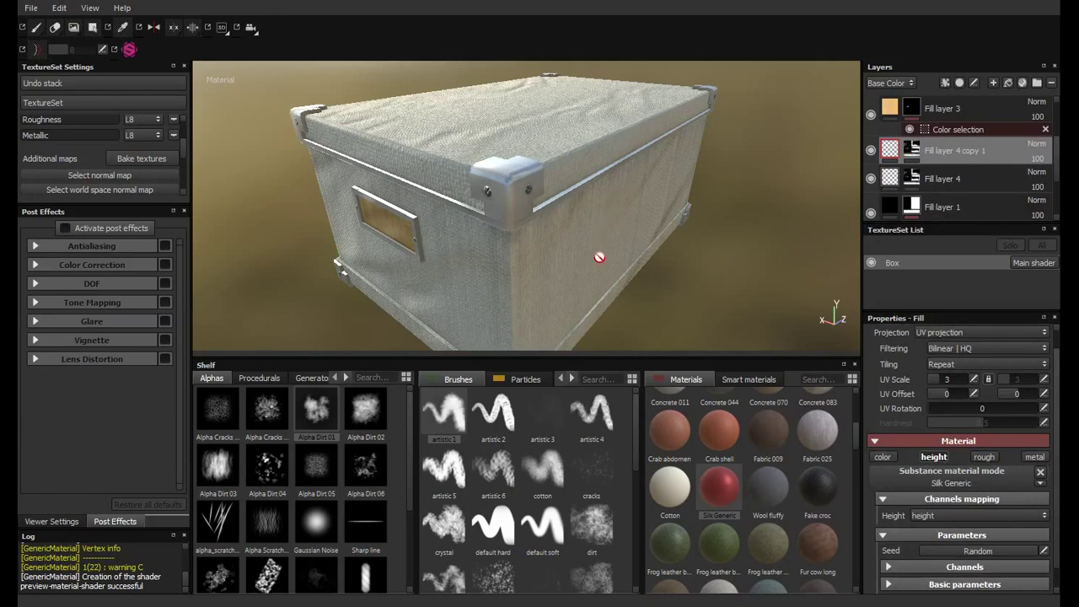
key(super)
key(super)
mouse_move(657, 301)
alt+mouse_down()
mouse_move(616, 247)
mouse_move(502, 217)
mouse_move(559, 193)
mouse_move(542, 210)
mouse_move(549, 220)
alt+mouse_up()
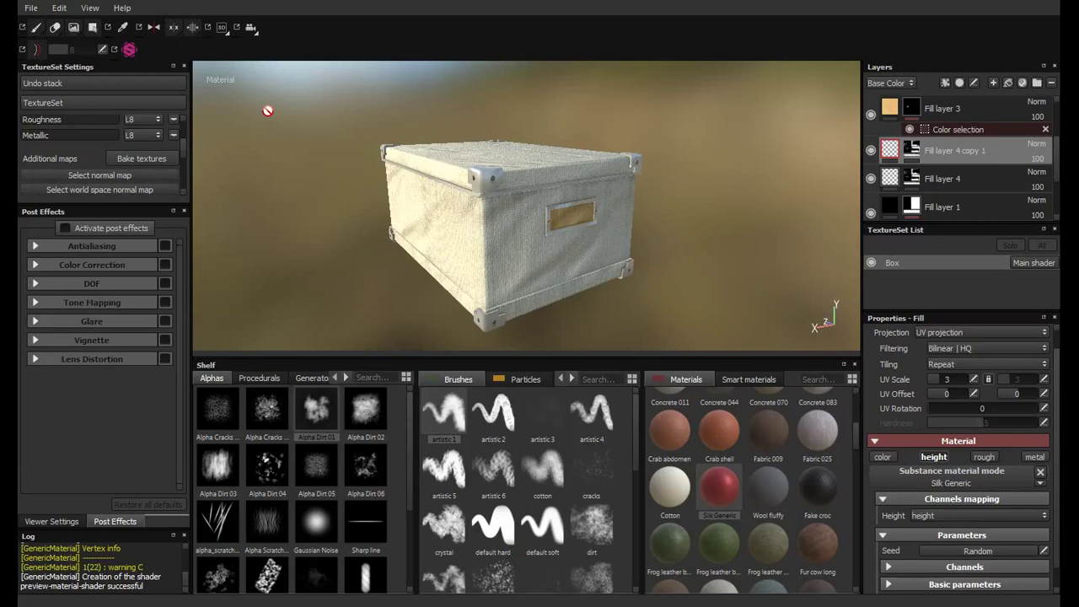
Step: Open texture export and select the Unity 5 (Standard Metallic) preset for Box
right_click(472, 241)
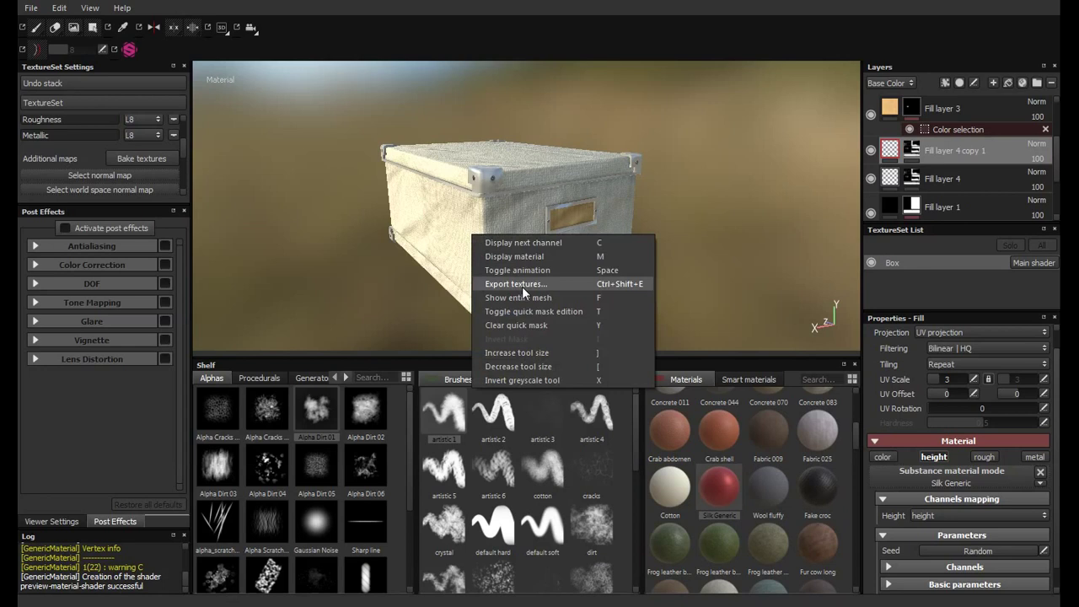
click(522, 287)
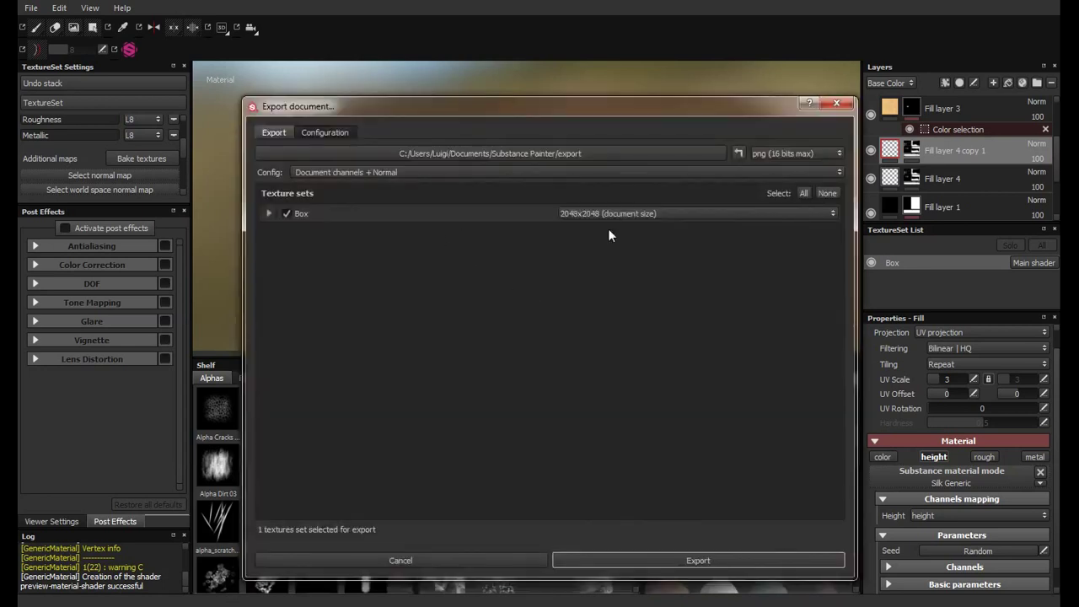
click(410, 171)
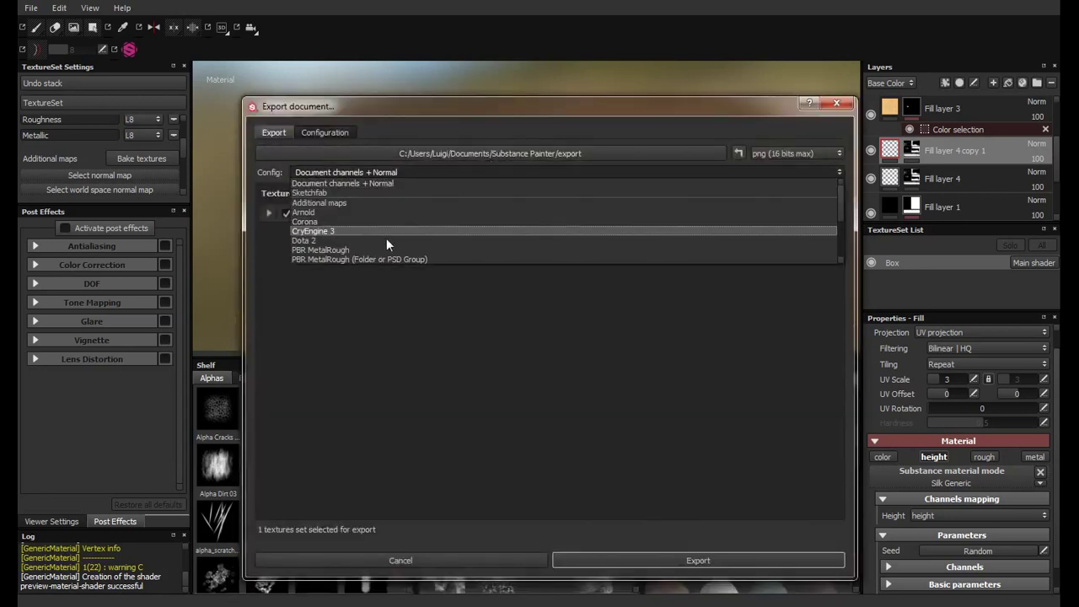
scroll(356, 240, down, 3)
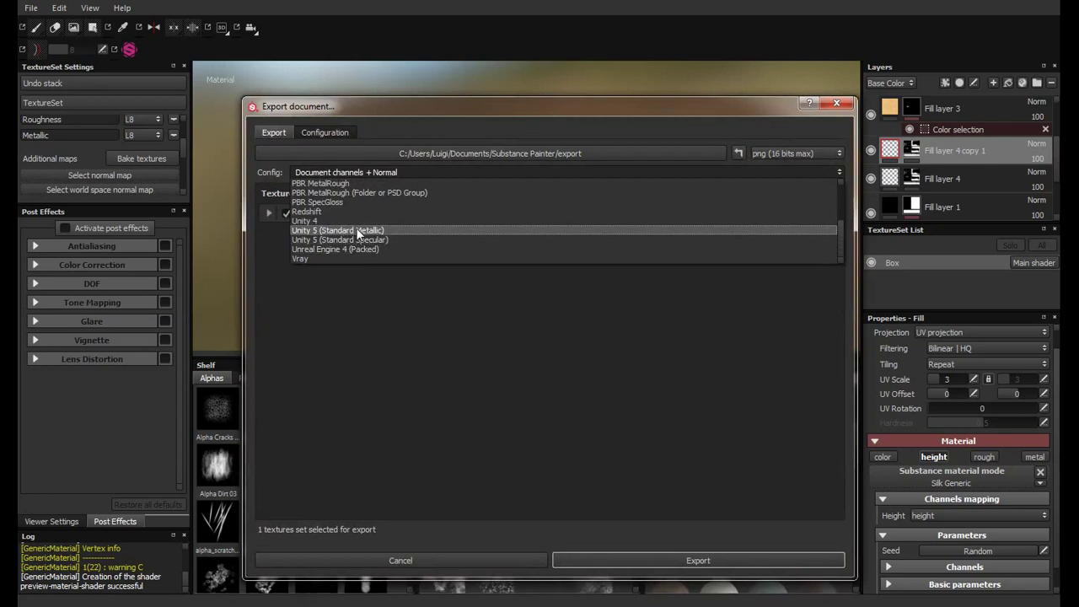
click(356, 230)
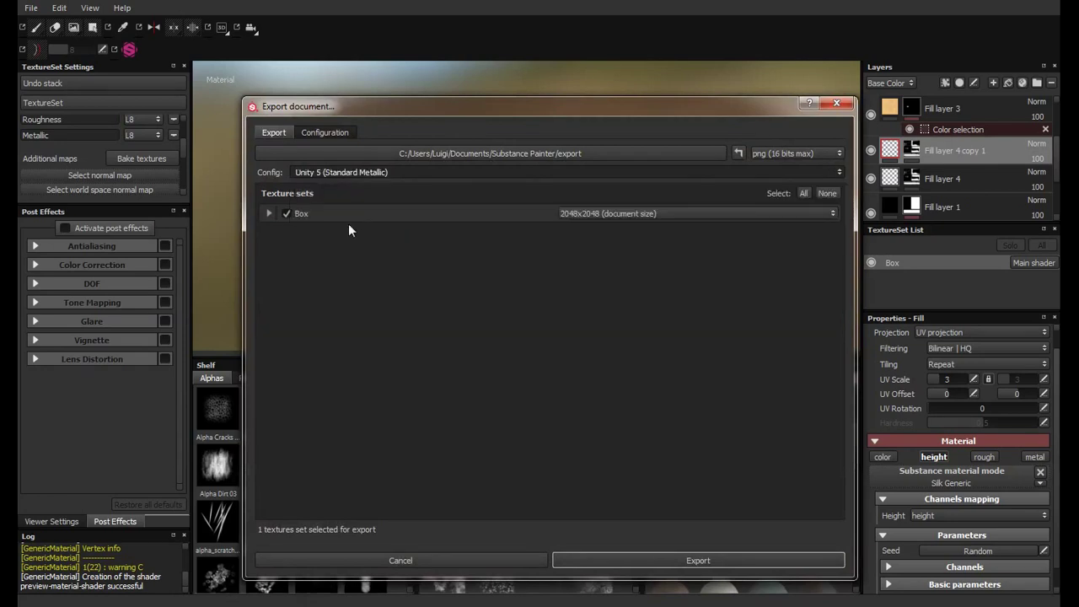
click(268, 214)
Step: Set the output folder to Progetti 3D/Substances/Scatola/Textures and export
click(497, 155)
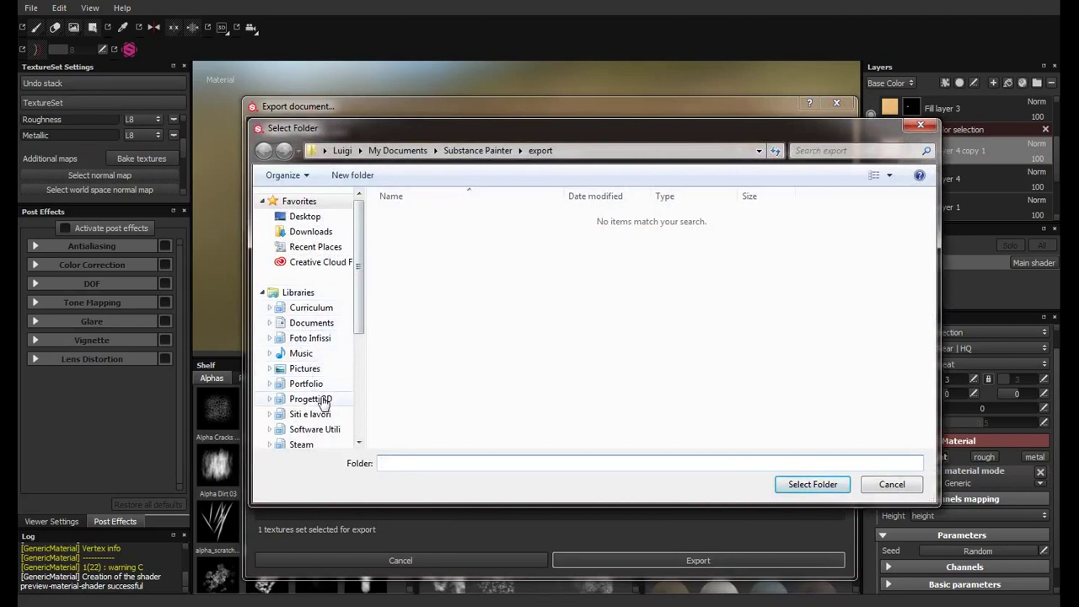
click(324, 403)
scroll(628, 404, down, 5)
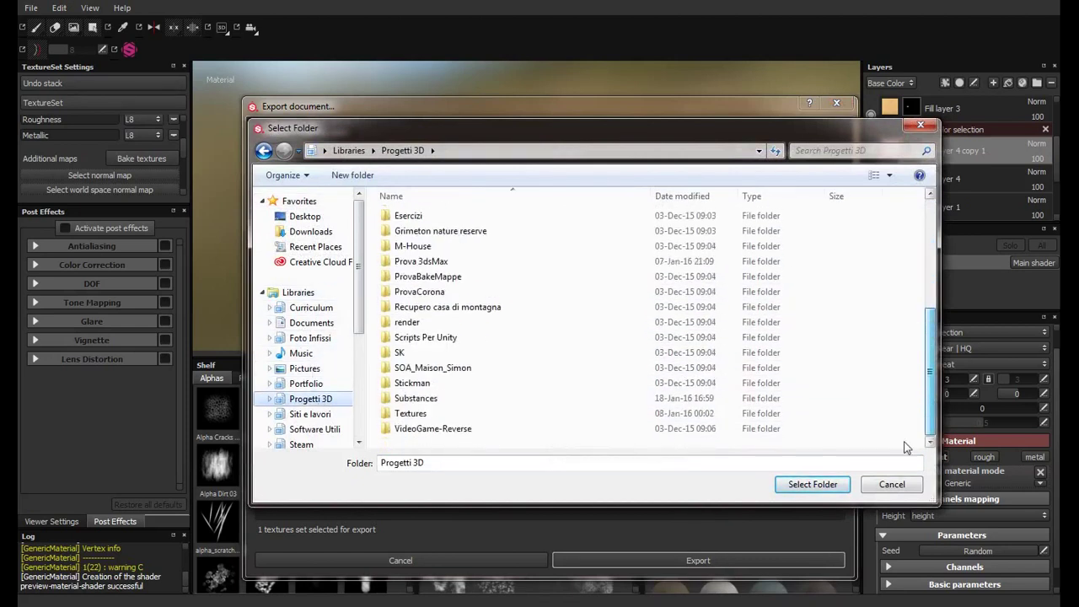
double_click(416, 398)
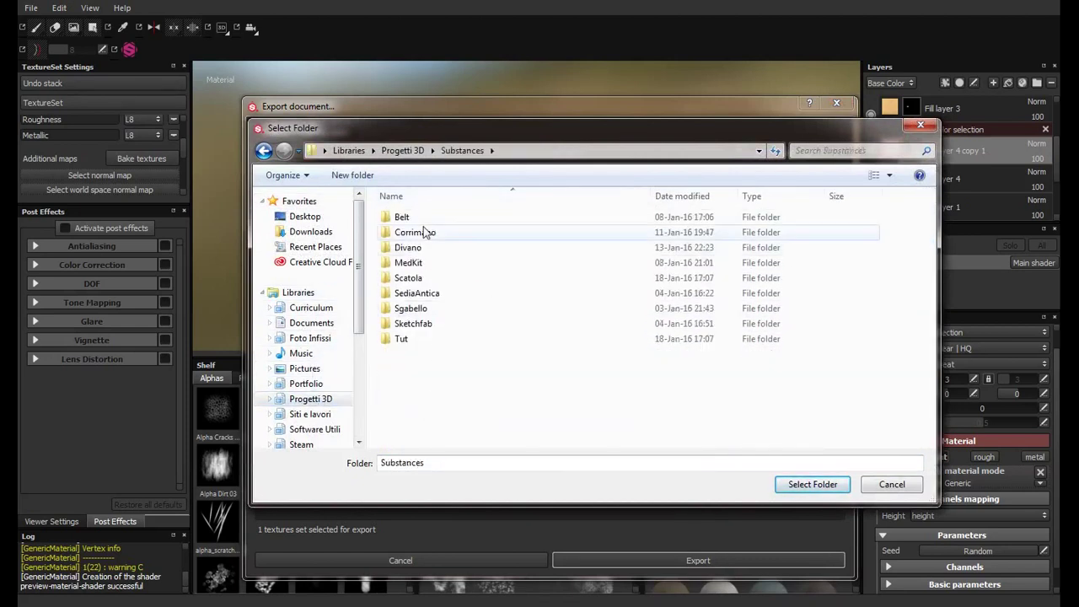
double_click(424, 282)
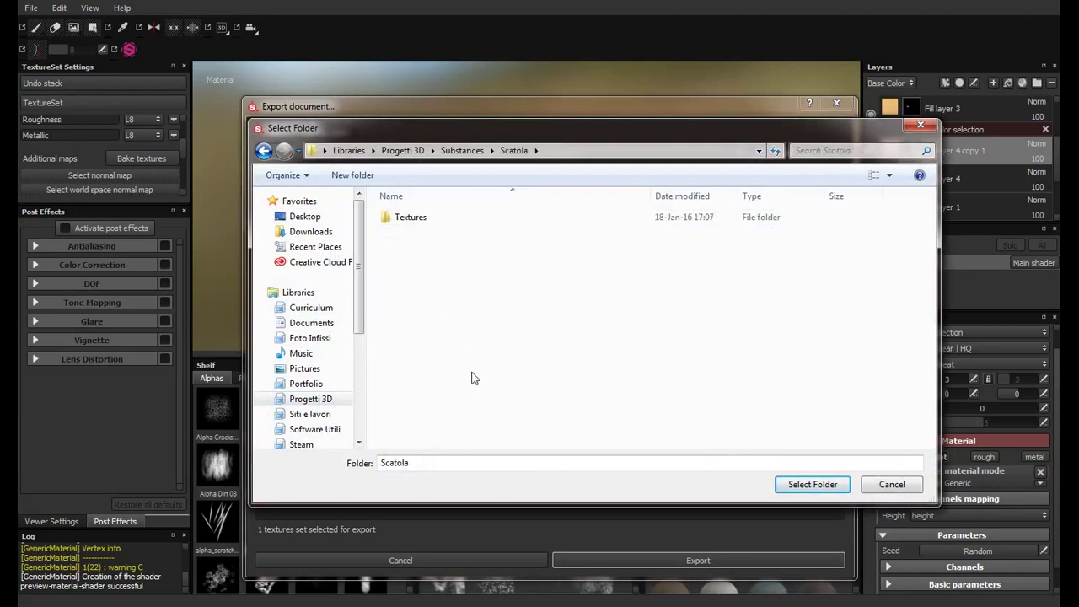
double_click(413, 217)
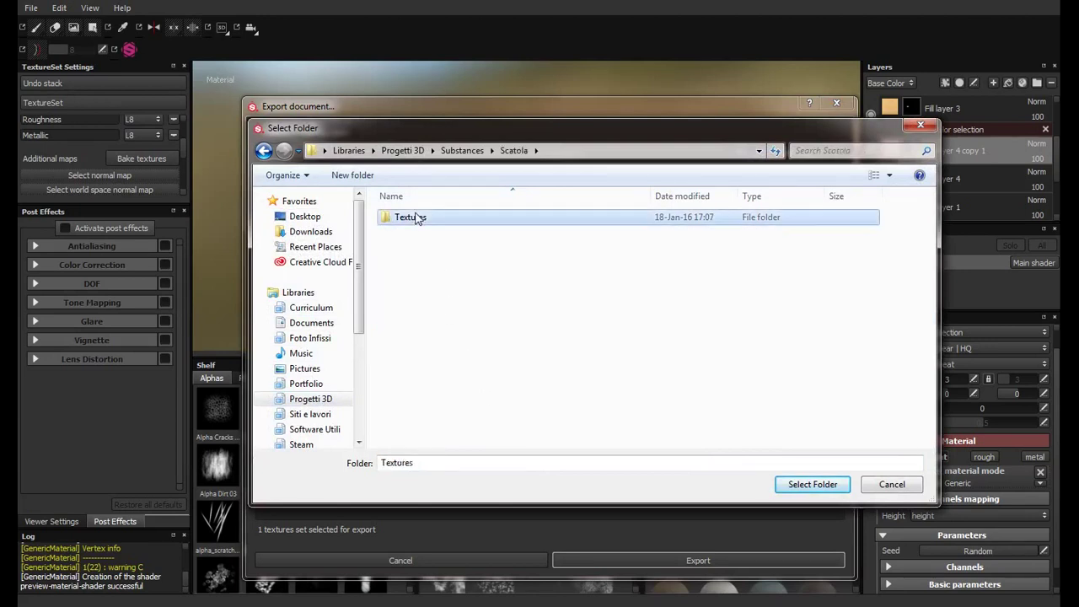
click(803, 486)
click(660, 559)
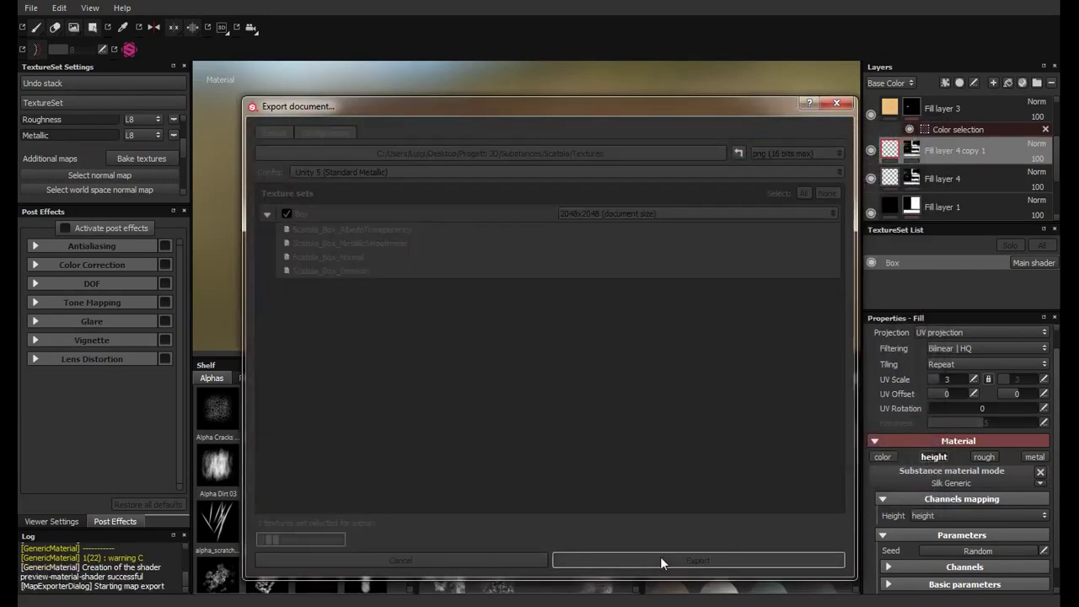